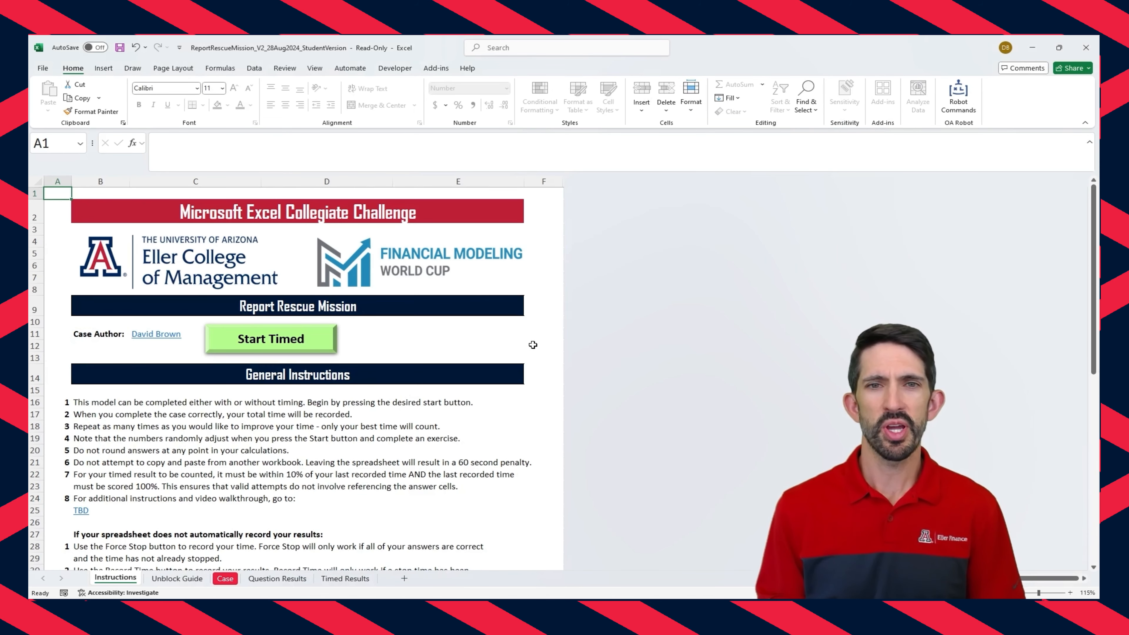
Step: Open the Case worksheet and read the section and first question of the Obstacle Course
key(ctrl+Page_Down)
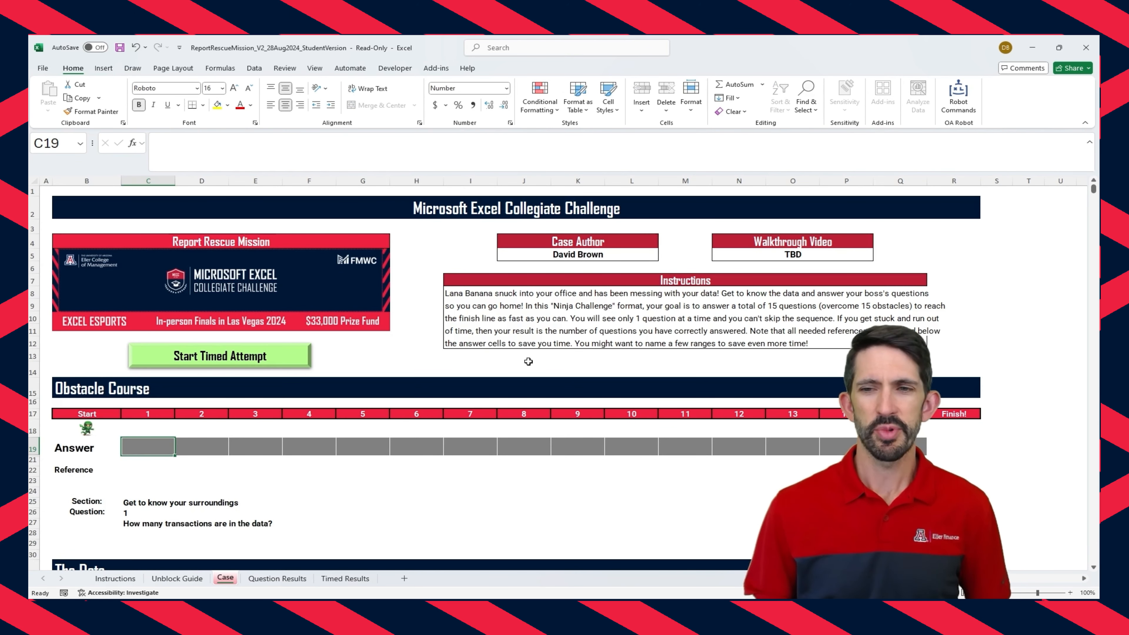
ctrl+scroll(528, 361, up, 3)
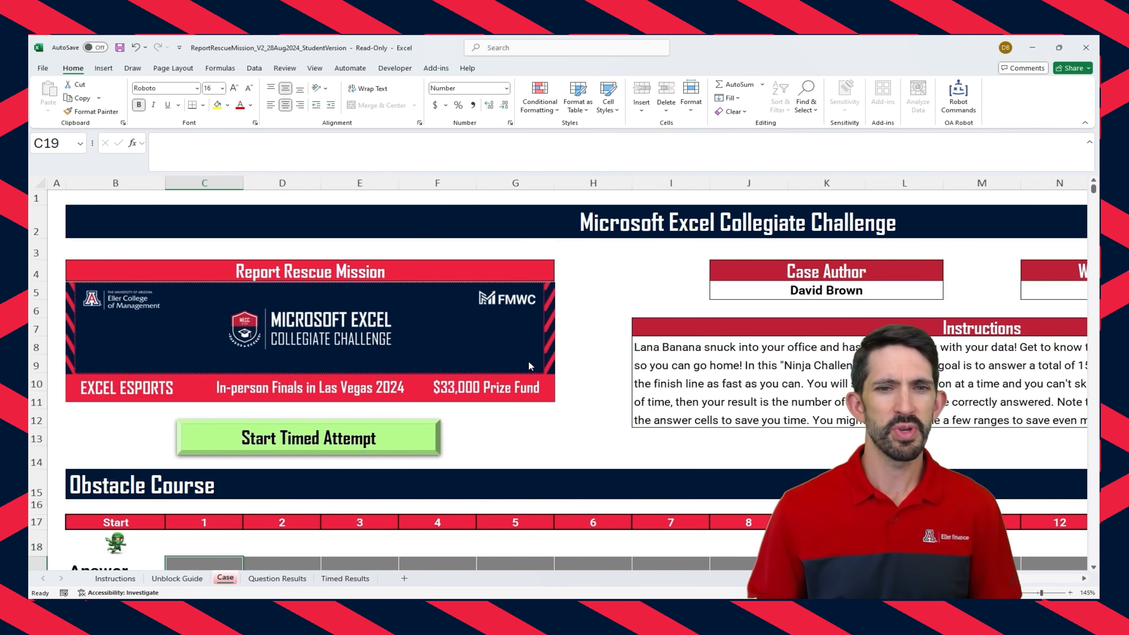
scroll(529, 365, down, 3)
scroll(530, 365, down, 1)
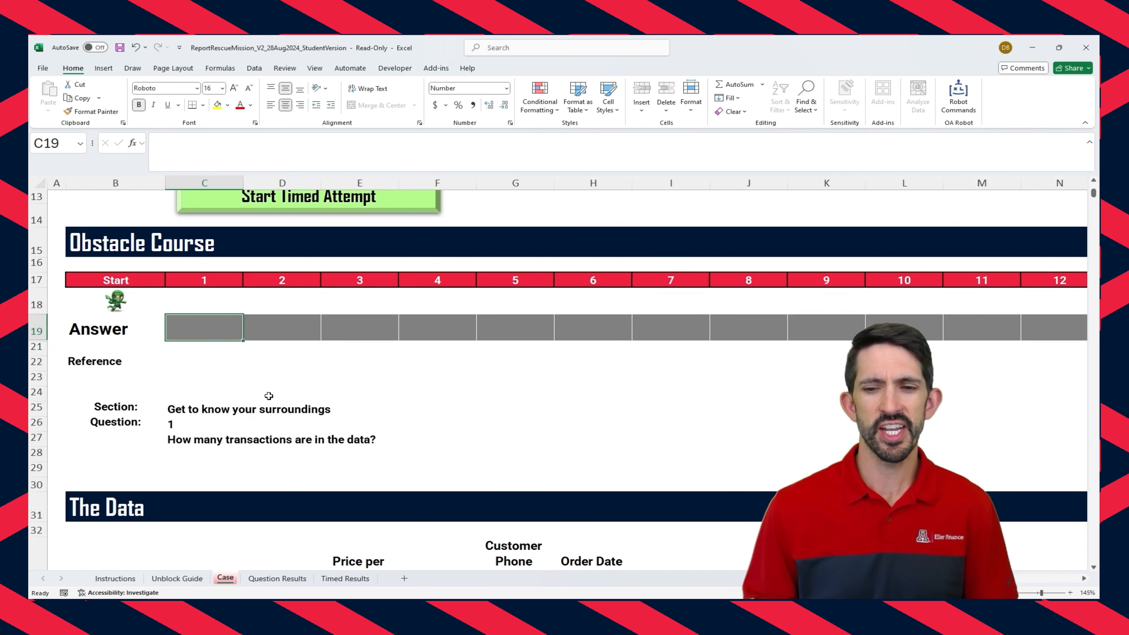
scroll(279, 382, down, 1)
scroll(279, 381, down, 2)
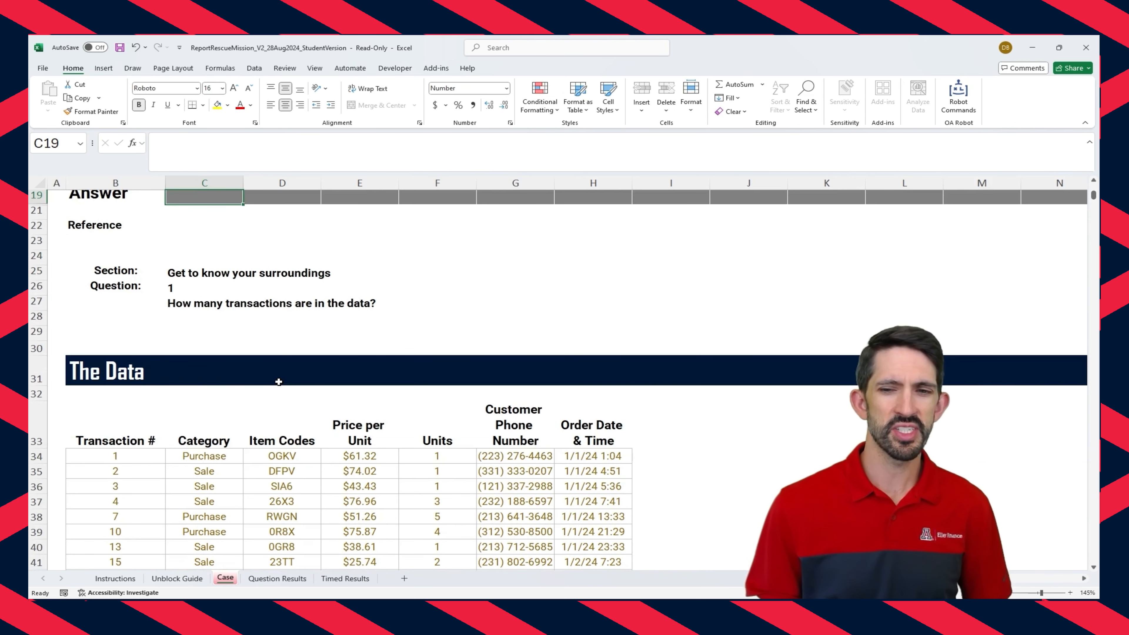
Step: Examine the data table's column headers in row 33, from Transaction # through Order Date & Time
scroll(278, 381, down, 2)
click(112, 395)
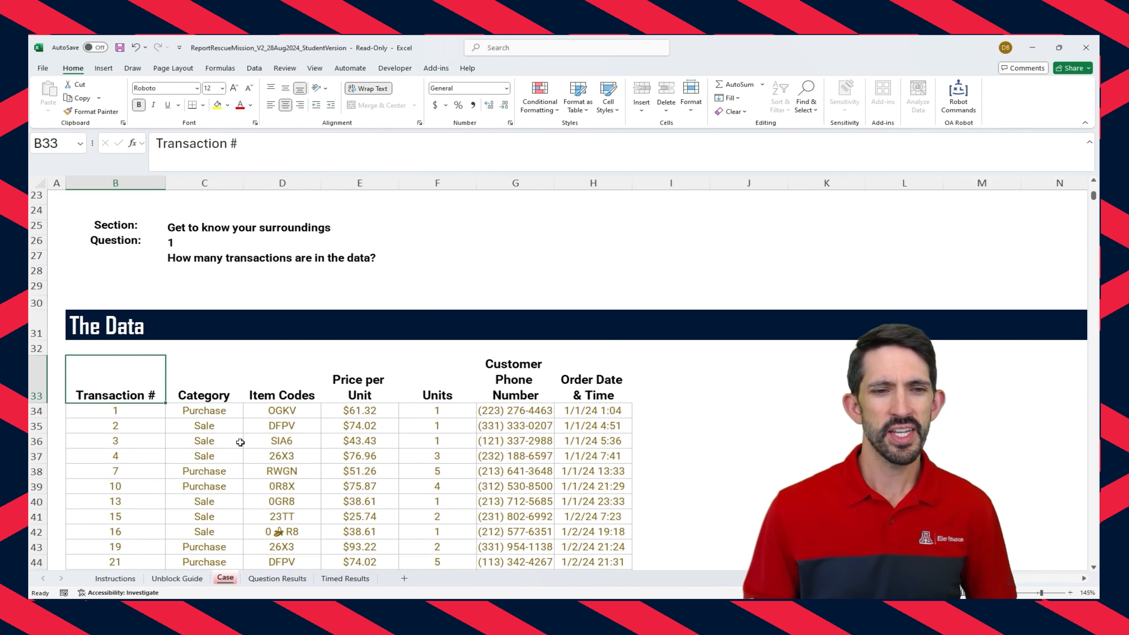
key(Right)
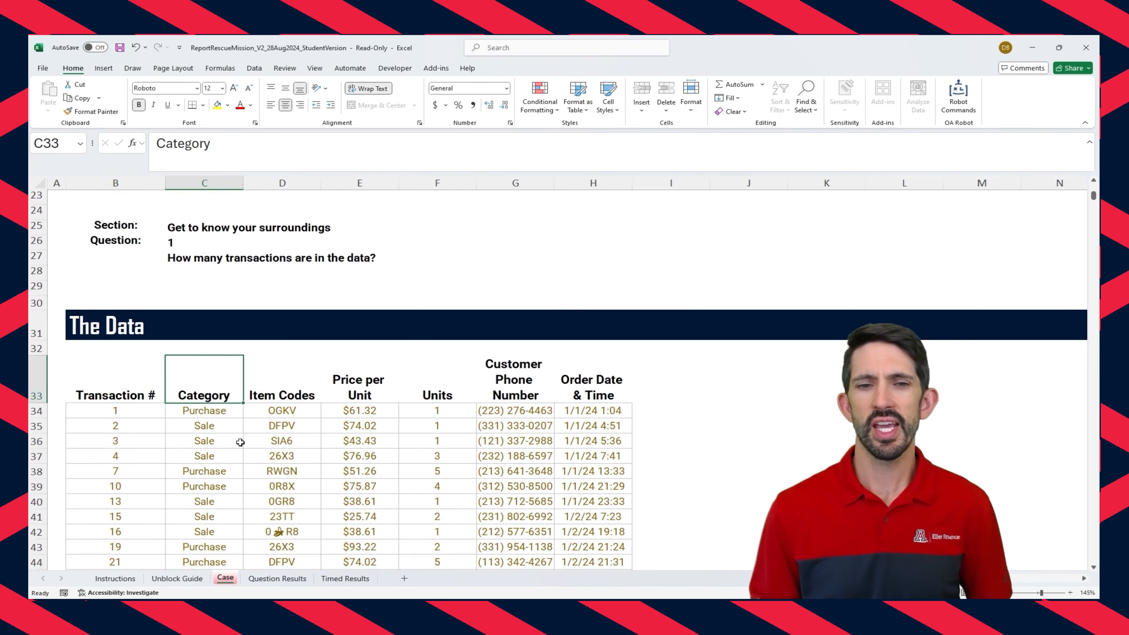
key(Right)
key(Right)
key(Right)
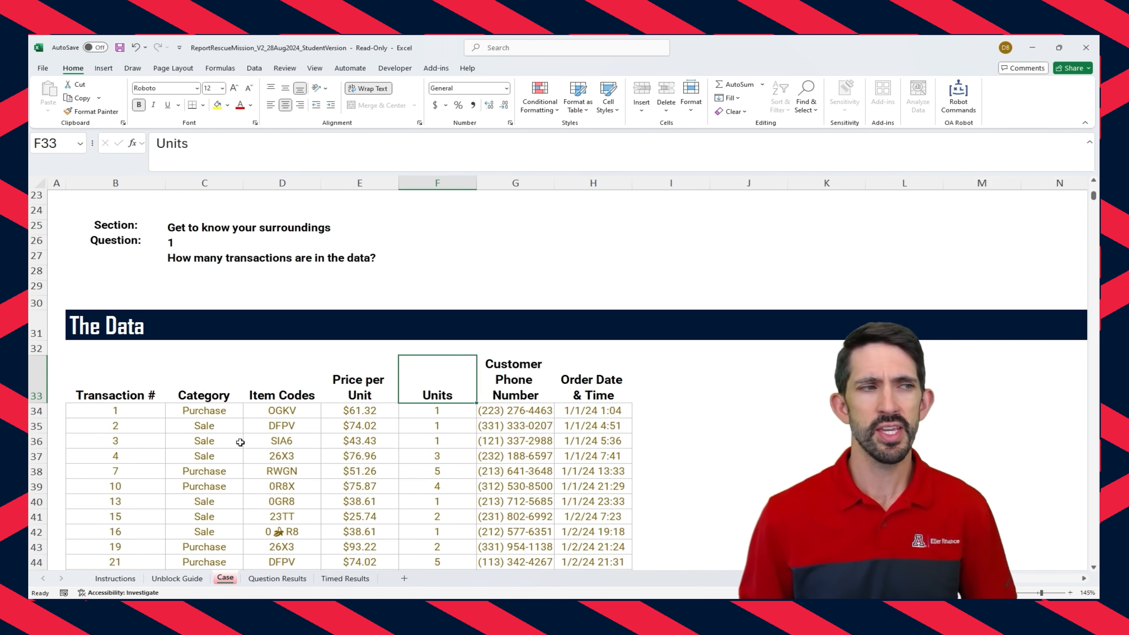
key(Right)
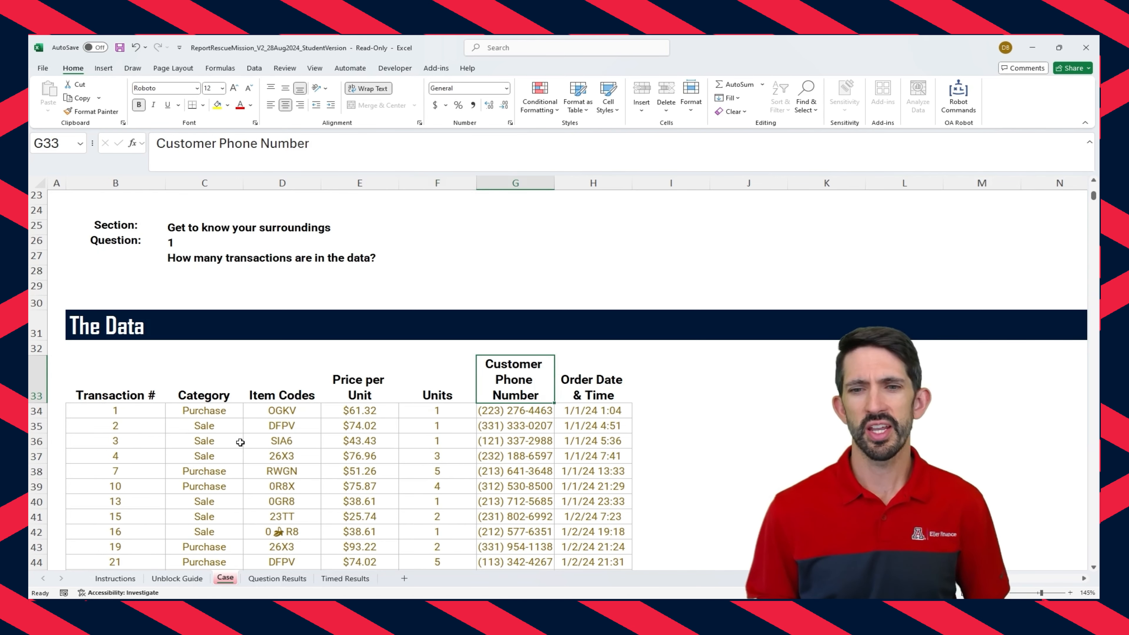
key(Right)
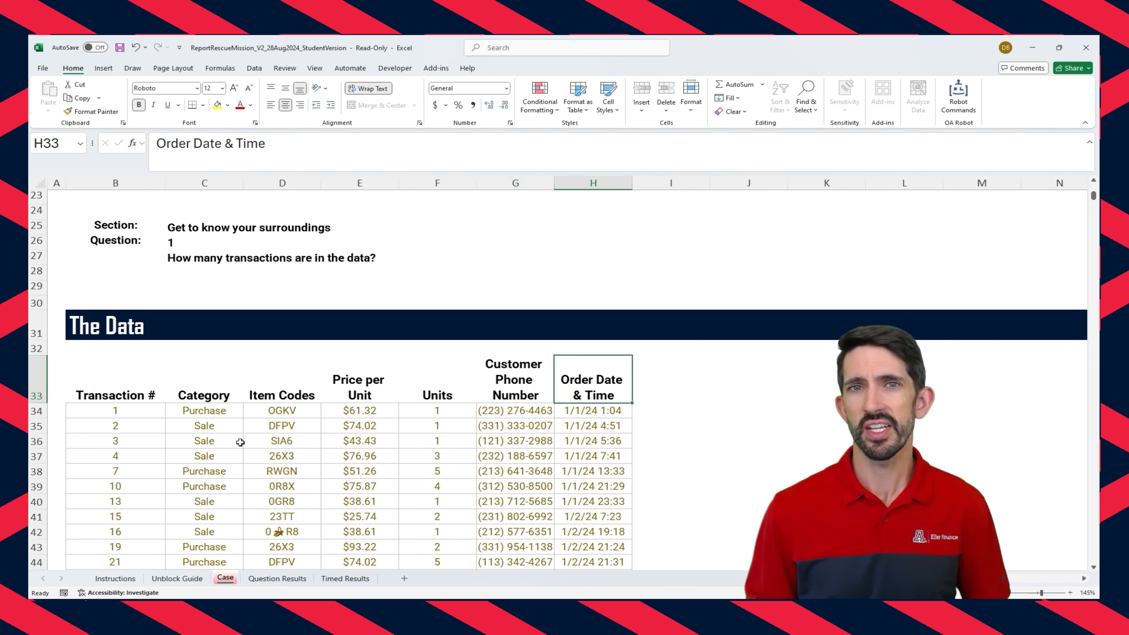
Step: Check how far down the Customer Phone Number column extends and return to the first question above the data
key(Down)
key(Left)
key(ctrl+Down)
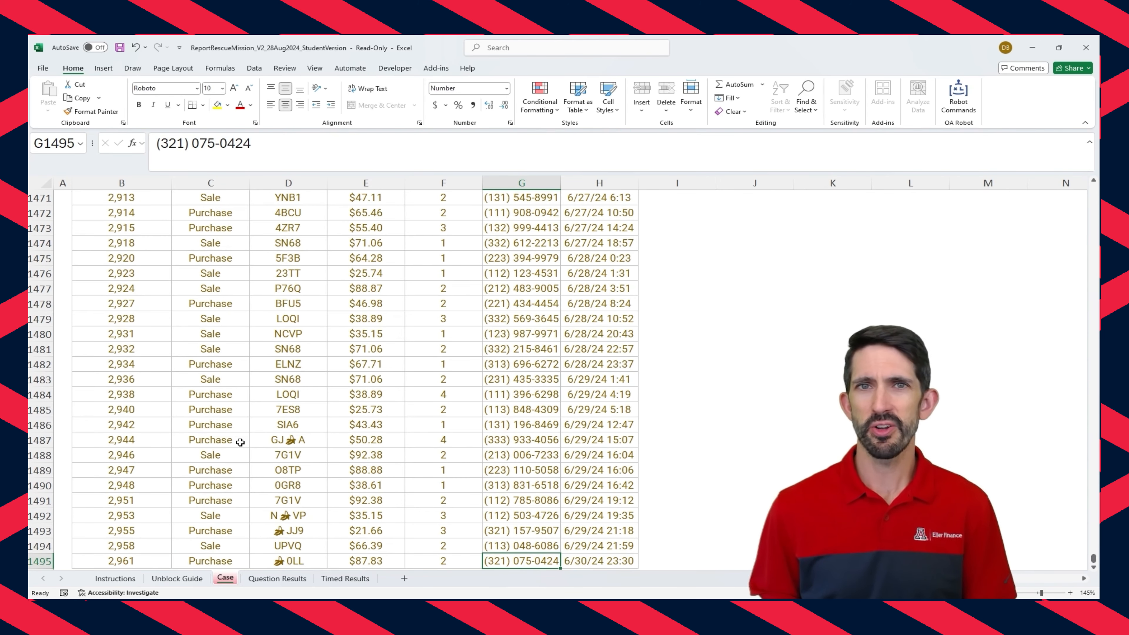
key(ctrl+Up)
key(Up)
scroll(240, 442, up, 4)
scroll(240, 442, up, 2)
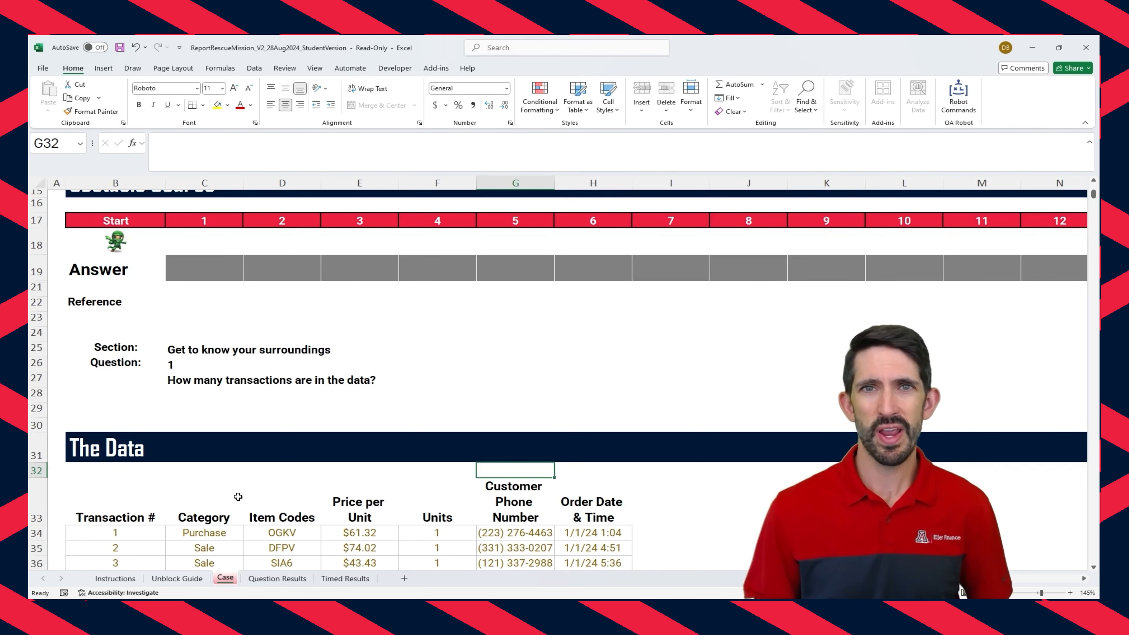
scroll(278, 462, down, 2)
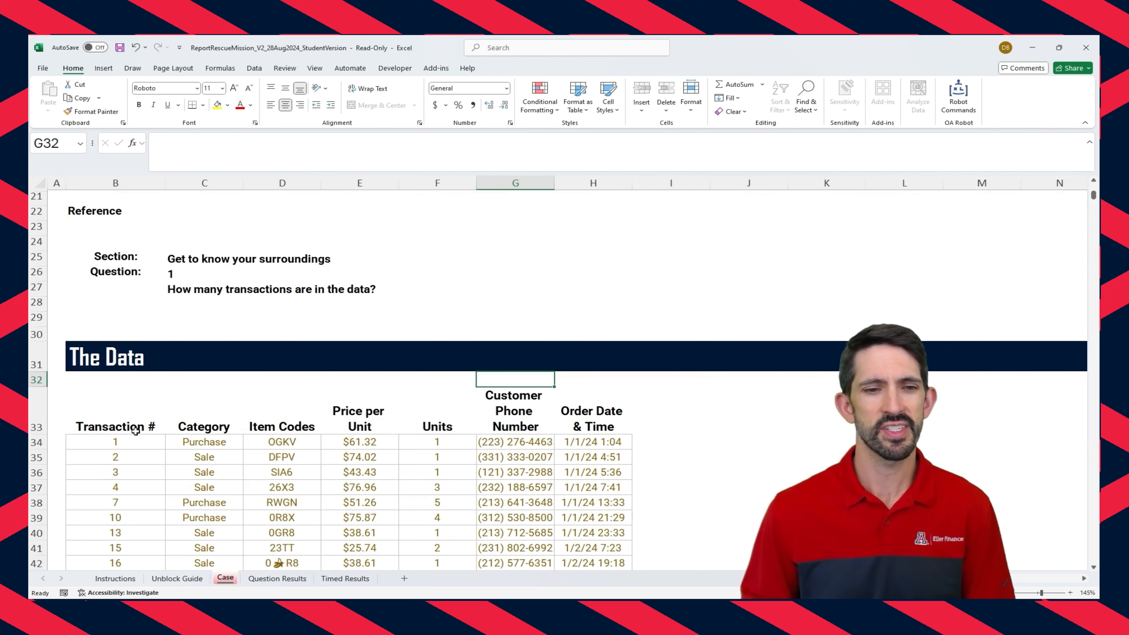
Step: Select all Transaction # values from B34 to the last data row and inspect the name assigned to that range
click(130, 420)
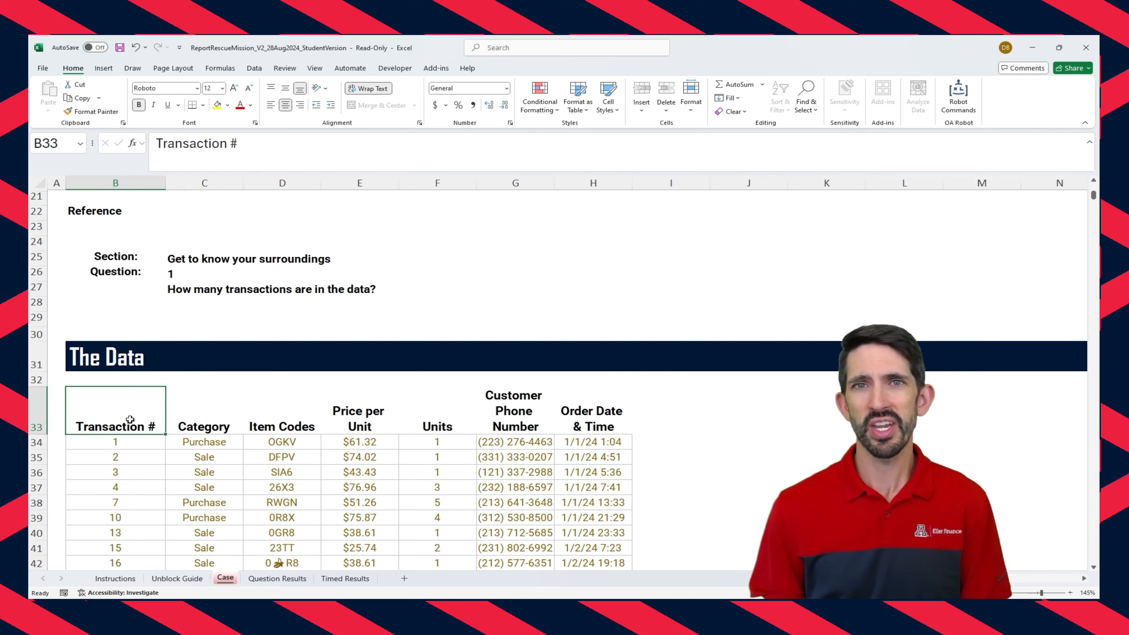
key(Down)
scroll(130, 419, down, 3)
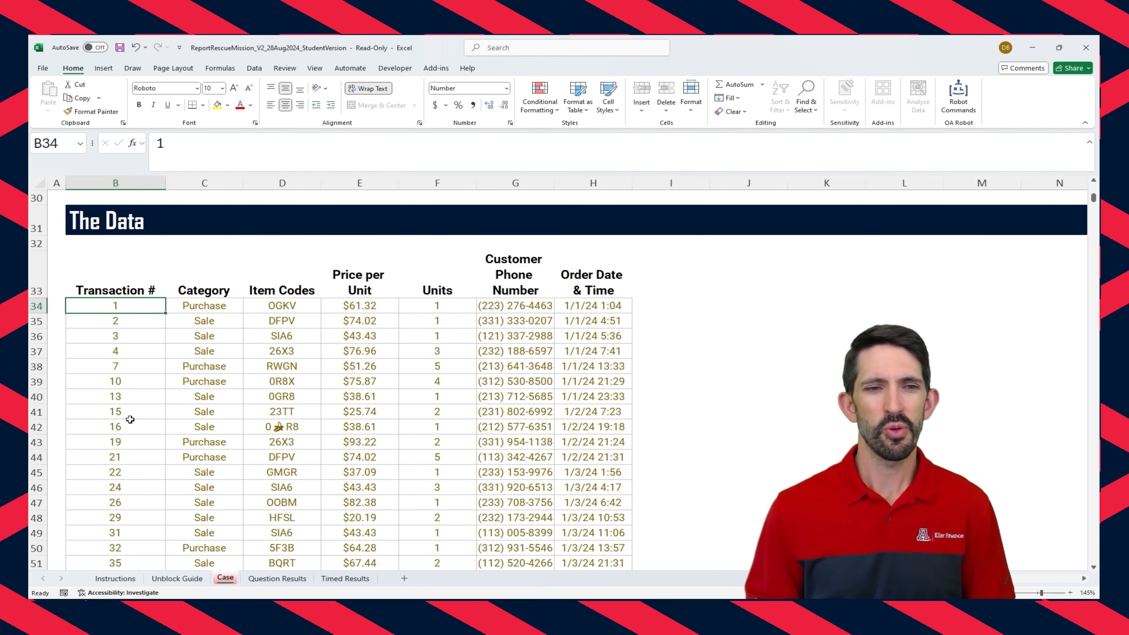
key(ctrl+shift+Down)
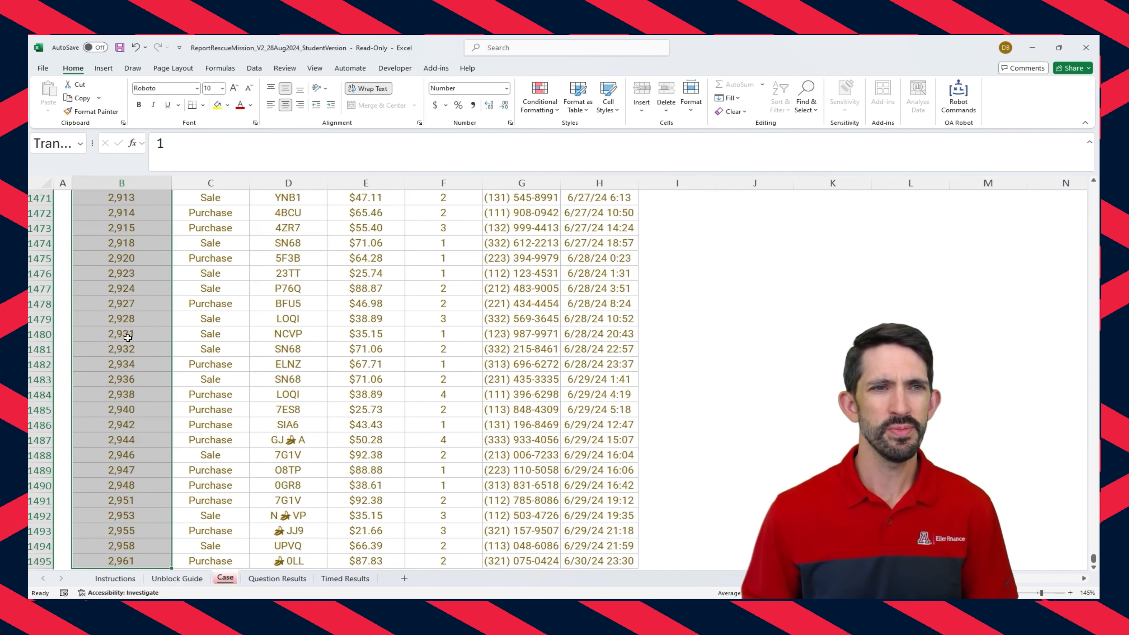
click(61, 143)
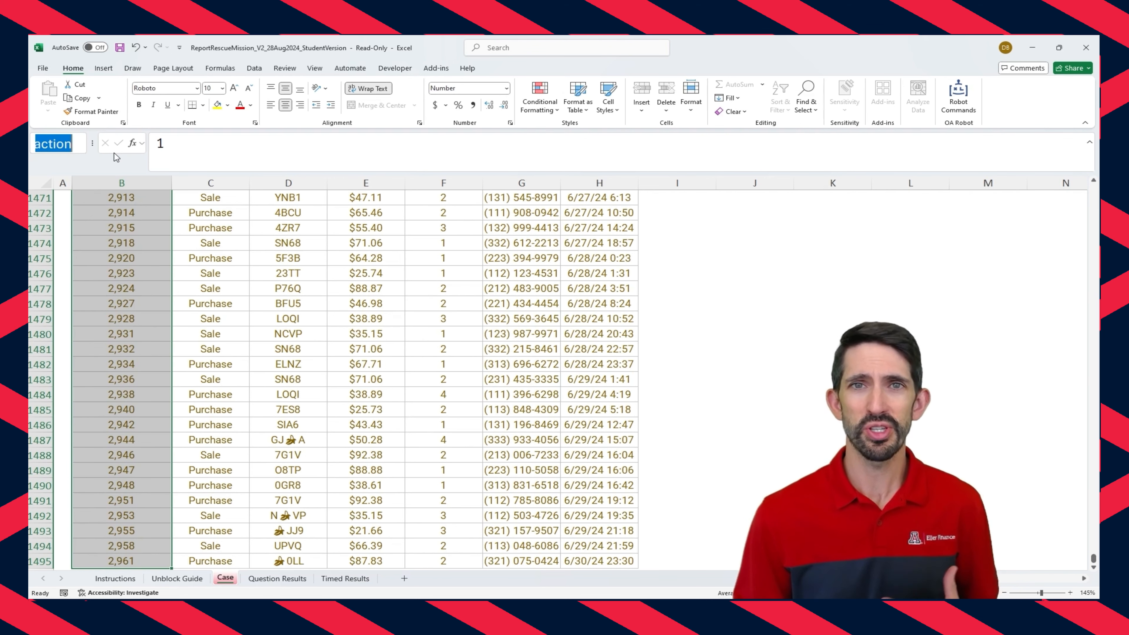
key(Down)
key(Down)
key(Return)
Step: Reselect the whole Transaction # range, check its assigned name again, and return to the column header
key(Down)
key(Down)
key(Down)
key(ctrl+shift+Down)
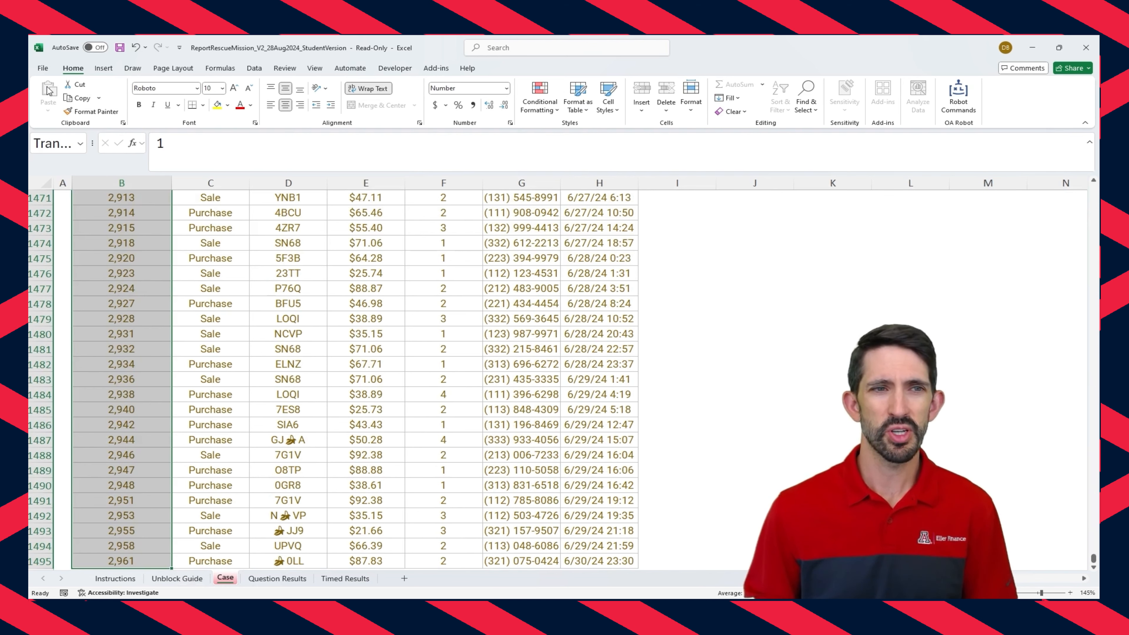
click(61, 144)
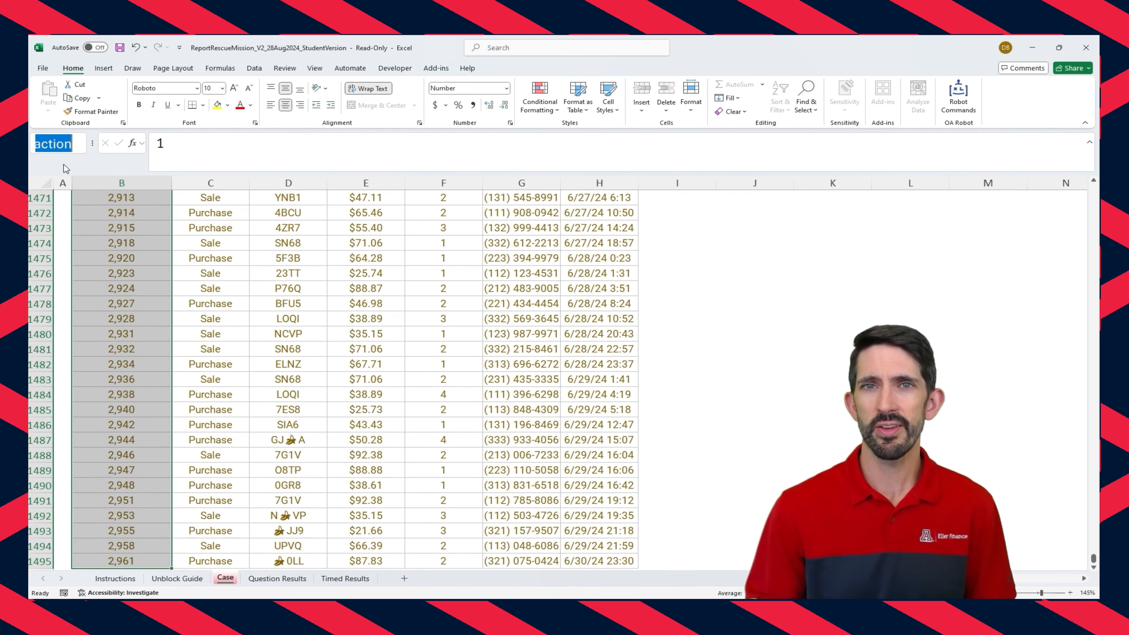
key(Down)
key(Escape)
key(ctrl+Up)
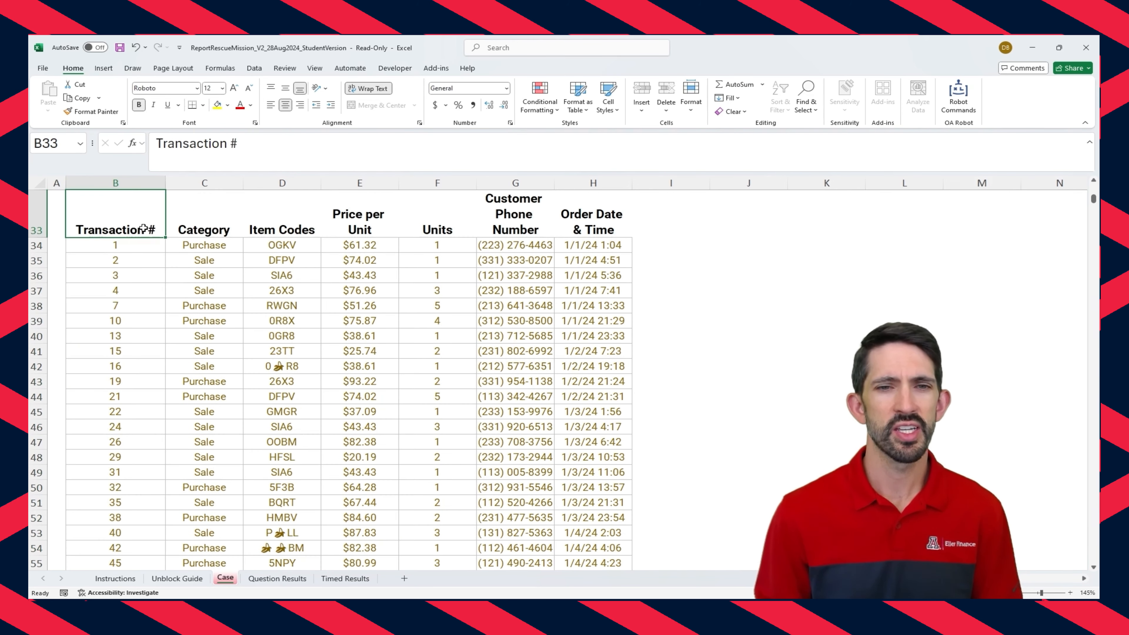
Step: Create named ranges for the full data table B33:H1495, headers included, using only the top row as names
key(ctrl+Up)
key(ctrl+Down)
key(shift+Right)
key(shift+Right)
key(shift+Right)
key(shift+Right)
key(shift+Right)
key(shift+Right)
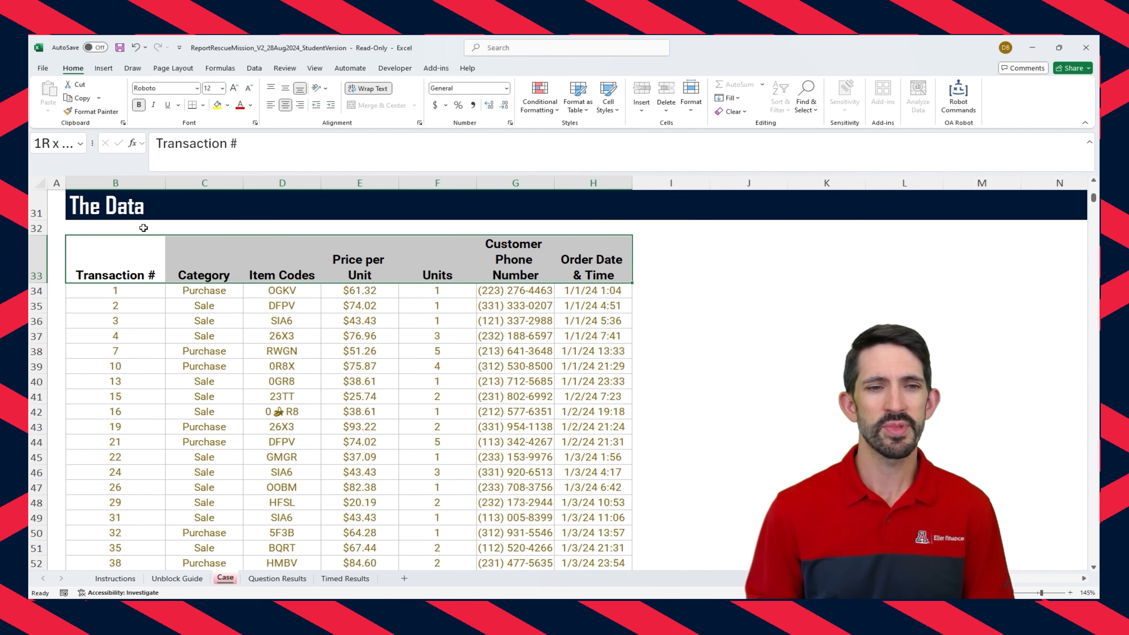
key(shift+Down)
key(ctrl+shift+Down)
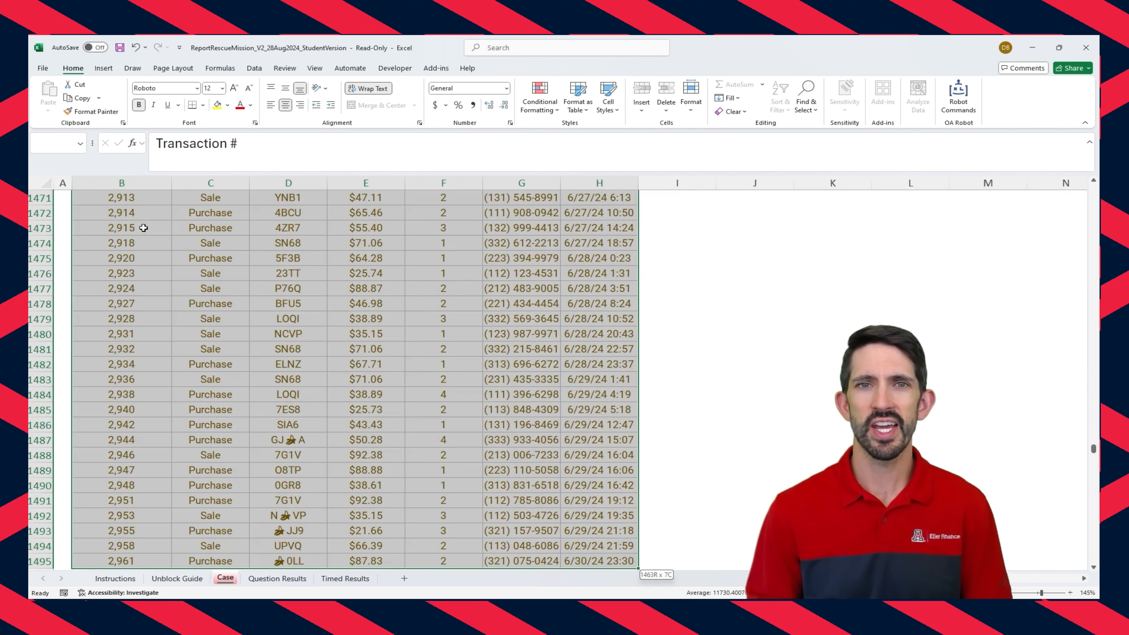
key(ctrl+BackSpace)
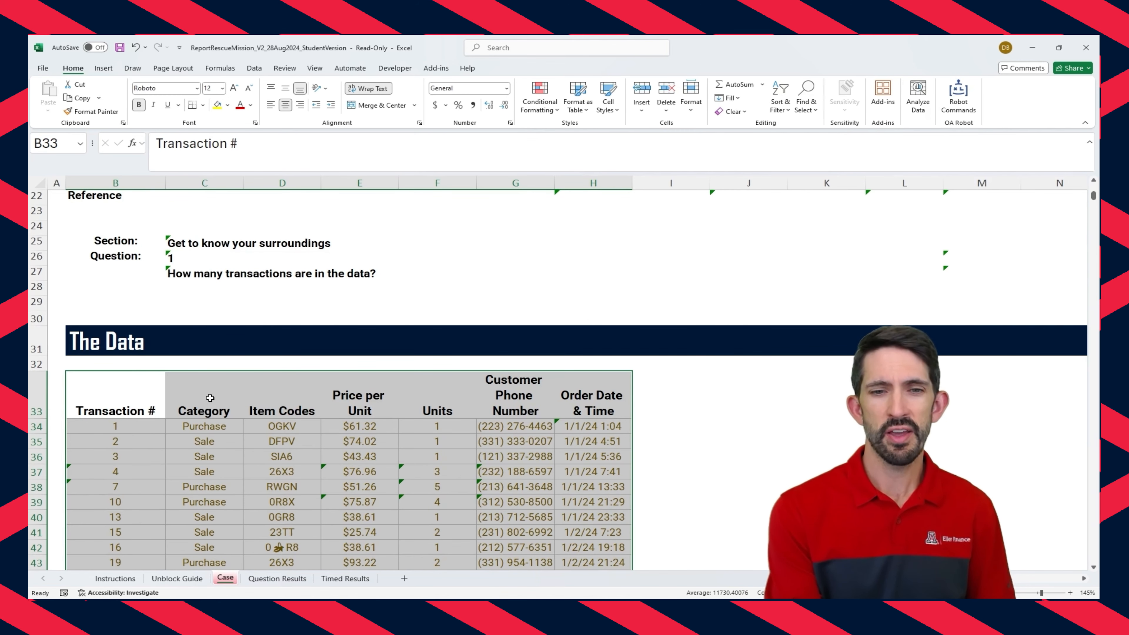
key(ctrl+shift+F3)
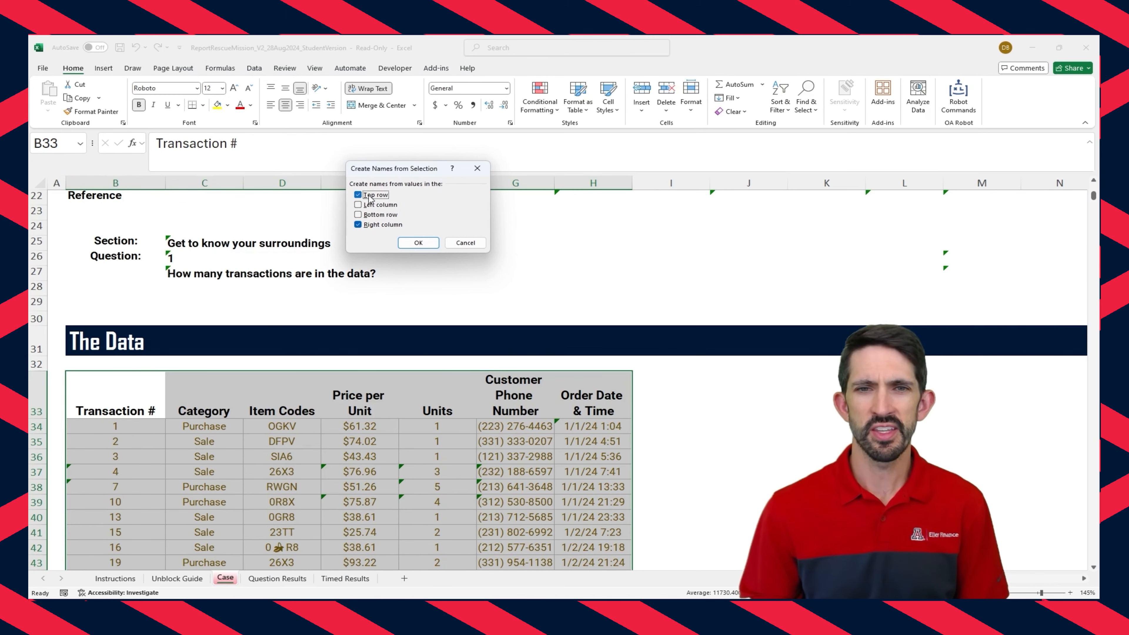
click(358, 224)
click(417, 242)
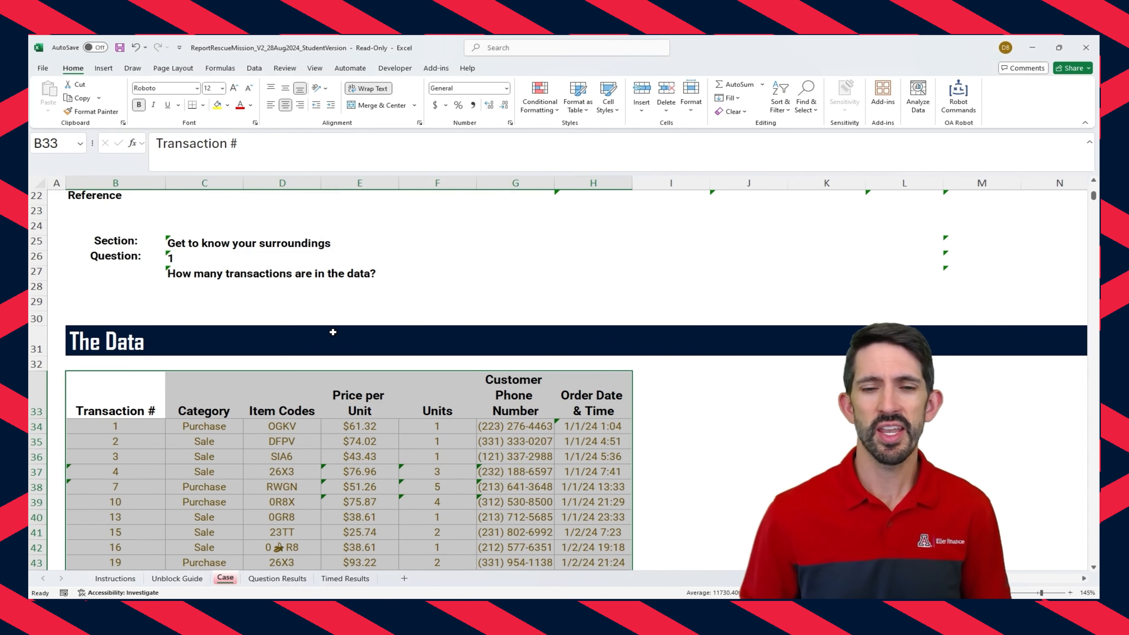
Step: Review the header cells from Transaction # to Price per Unit that serve as range names
click(378, 398)
click(289, 399)
key(Left)
key(Left)
key(Right)
key(Right)
key(Right)
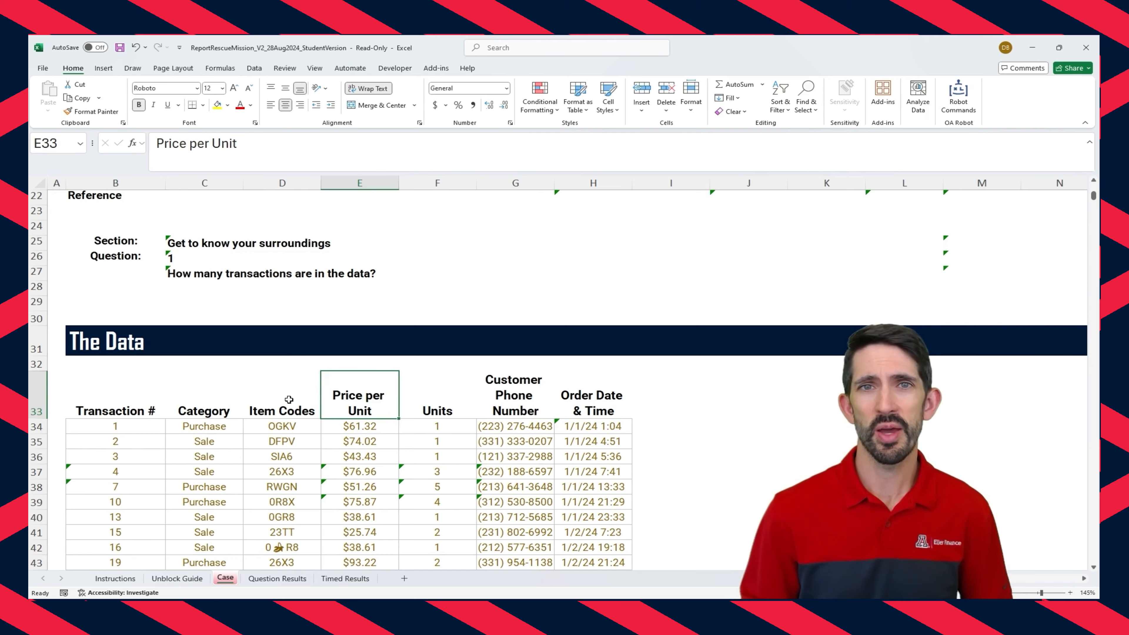
Step: Start the timed attempt of the case and acknowledge the start message
scroll(286, 398, up, 3)
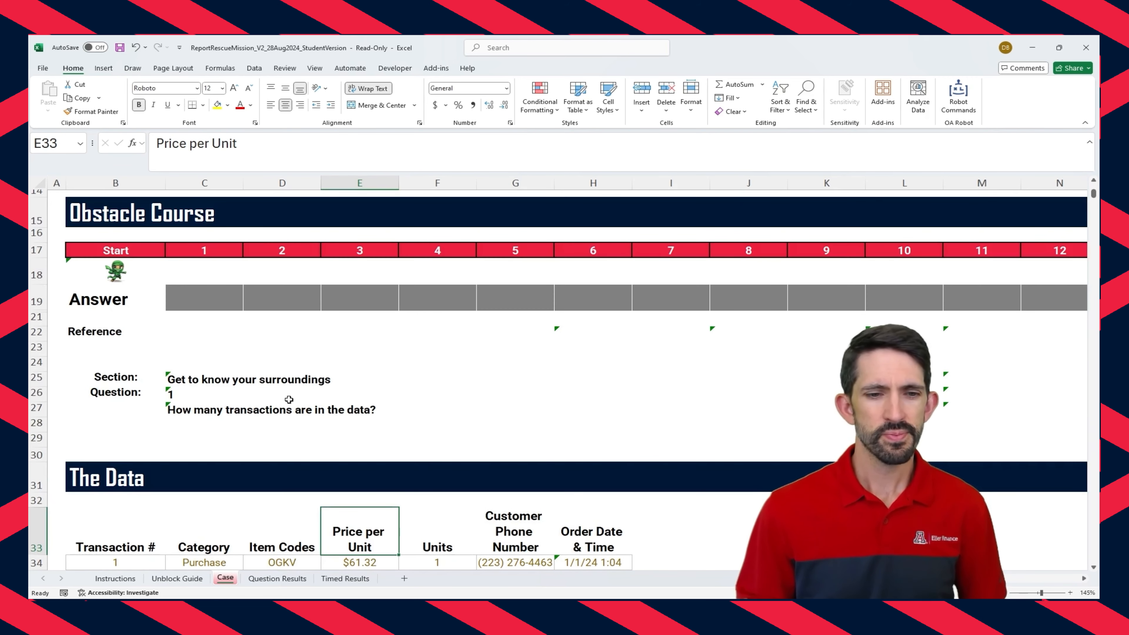
scroll(252, 365, up, 1)
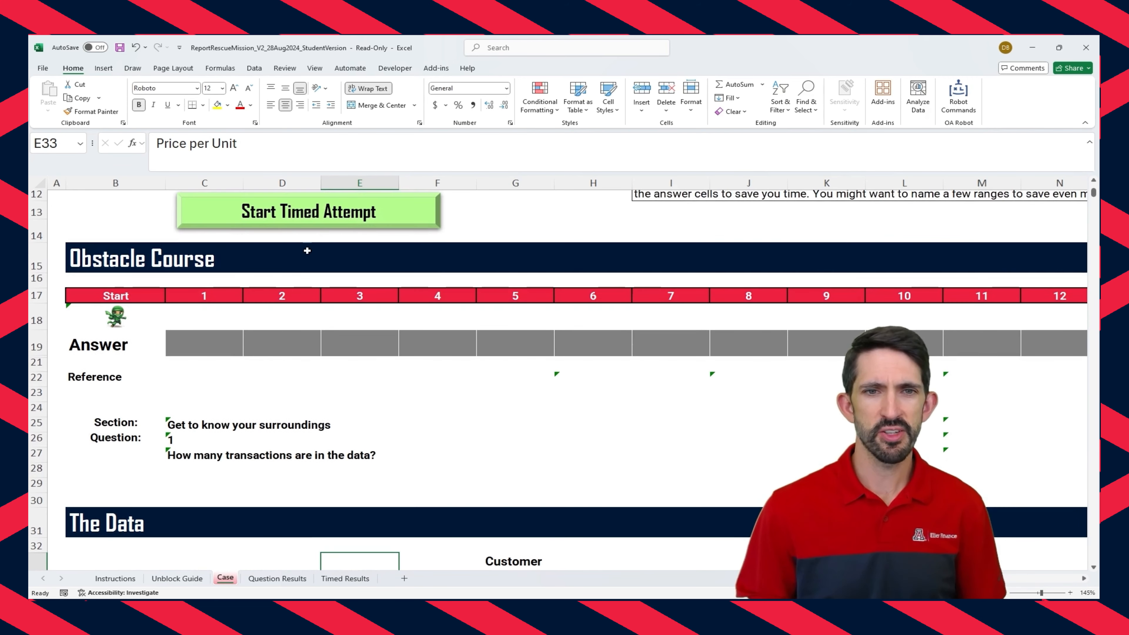
click(333, 212)
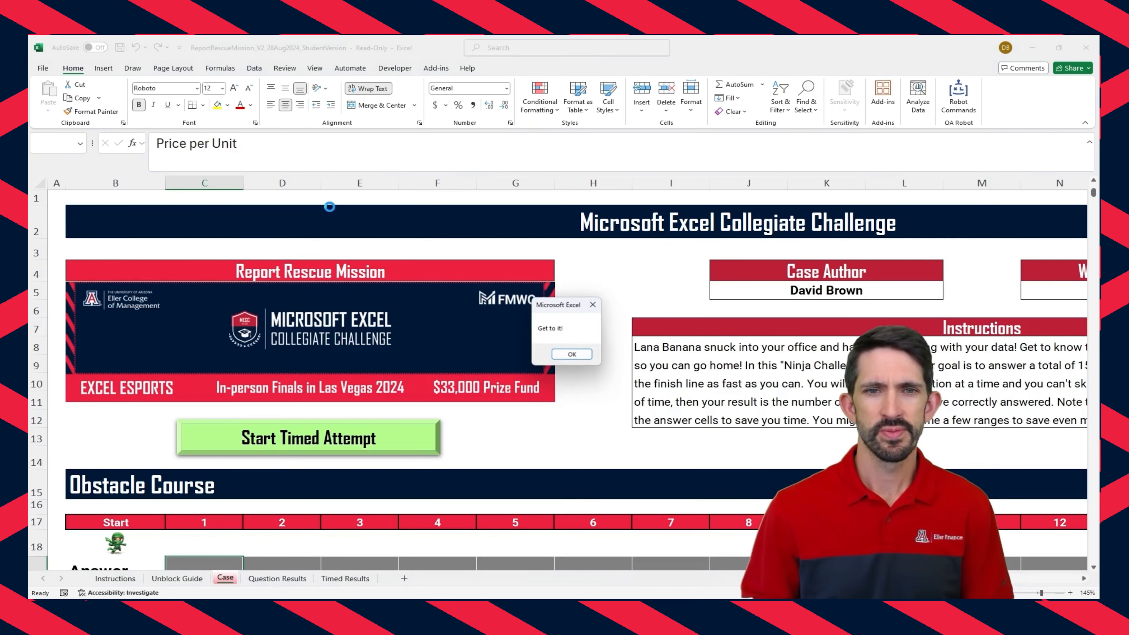
click(573, 358)
Step: Answer question 1 in C19 by counting the transactions with =COUNT(Transaction)
scroll(413, 363, down, 5)
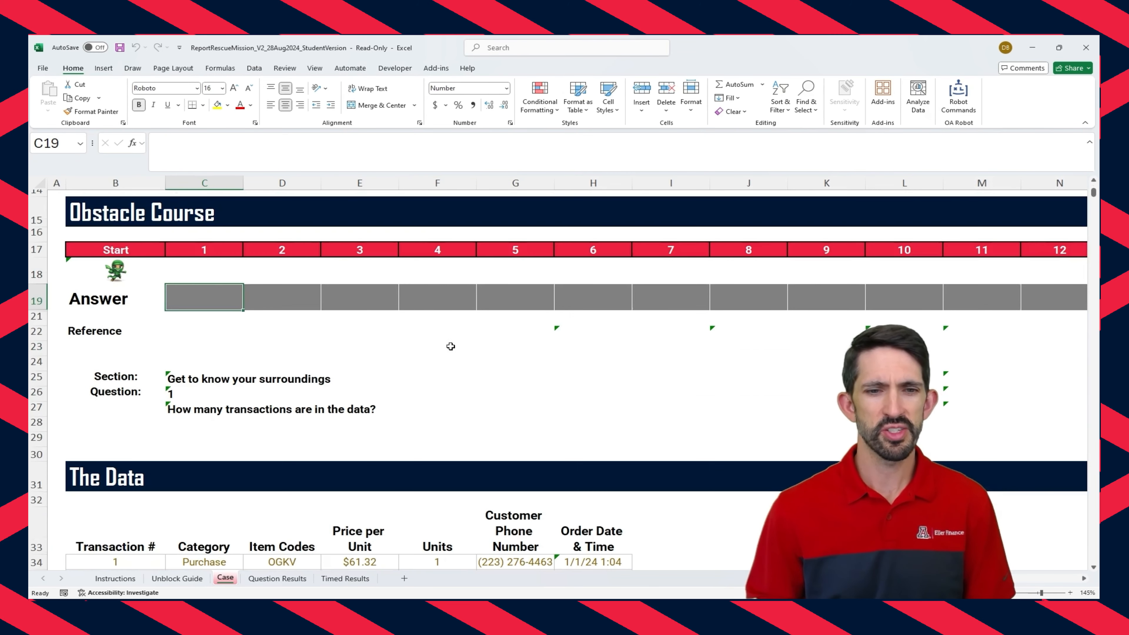
scroll(400, 345, down, 1)
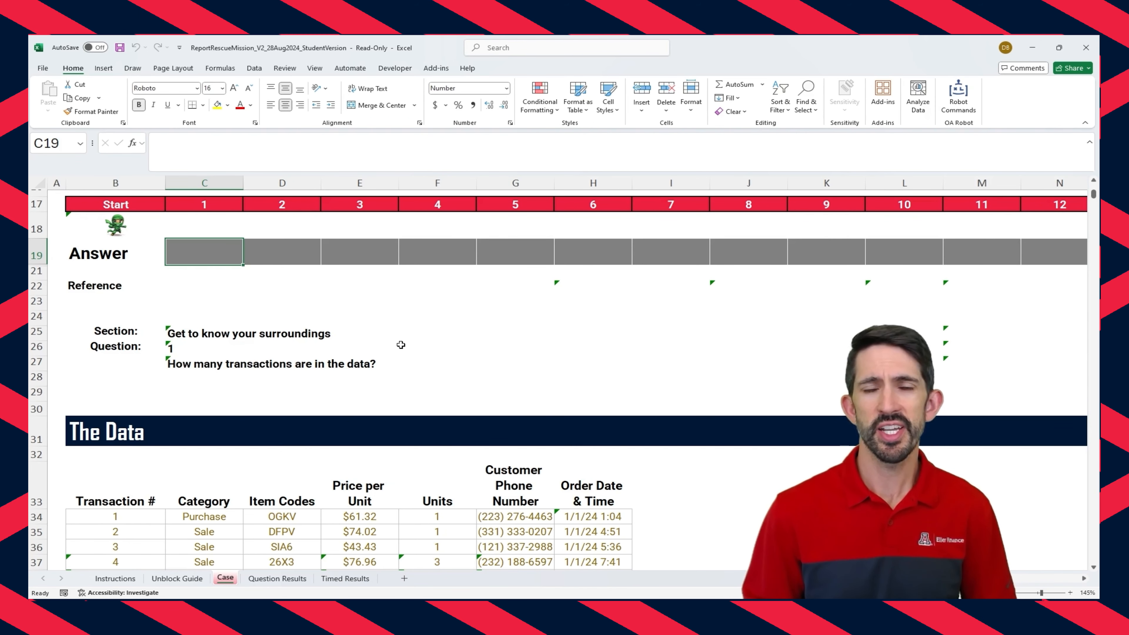
text(=count)
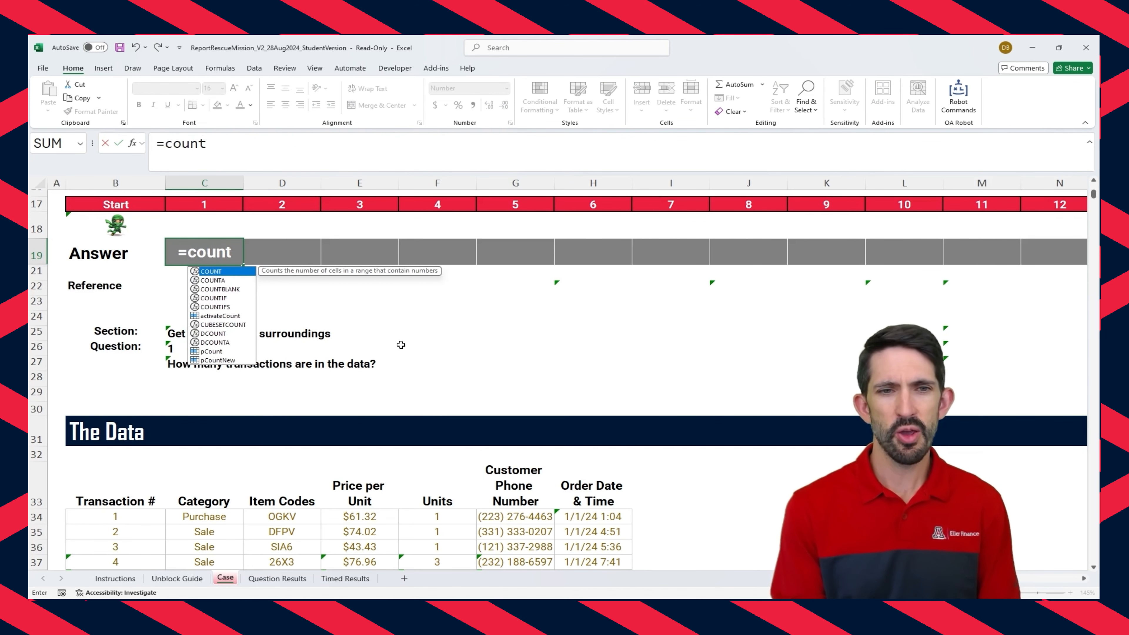
text(()
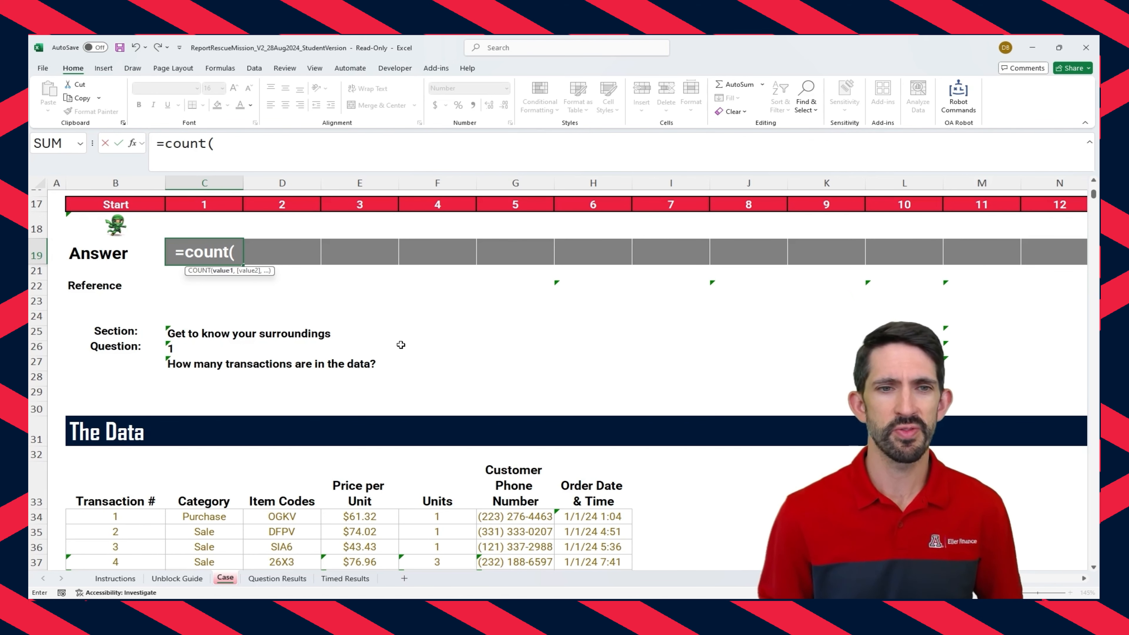
text(tran)
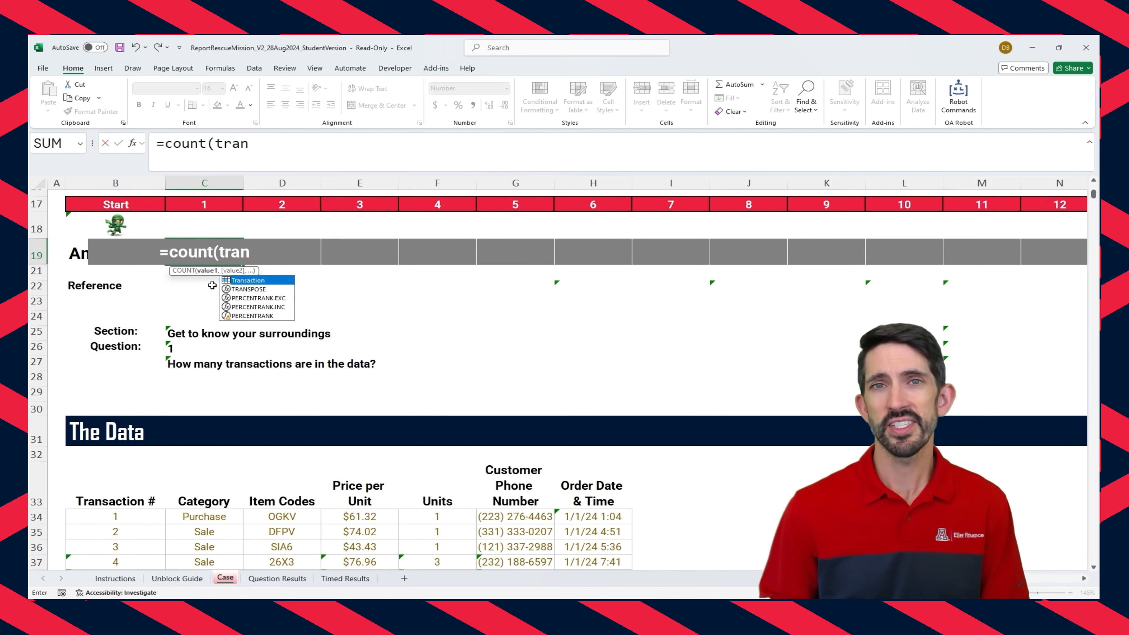
key(Tab)
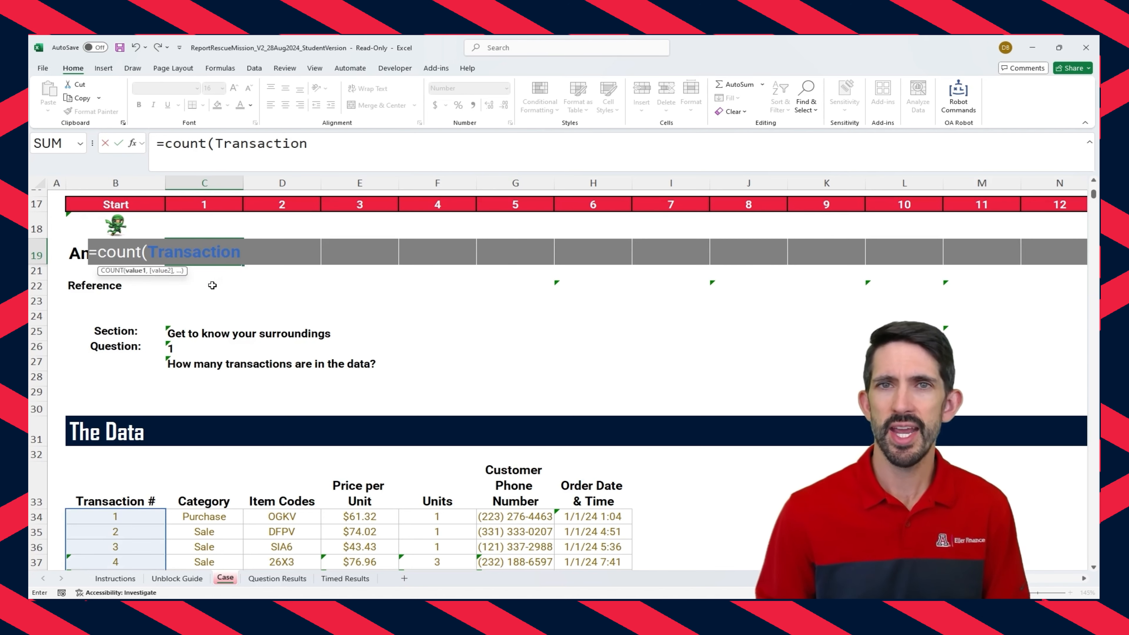
text())
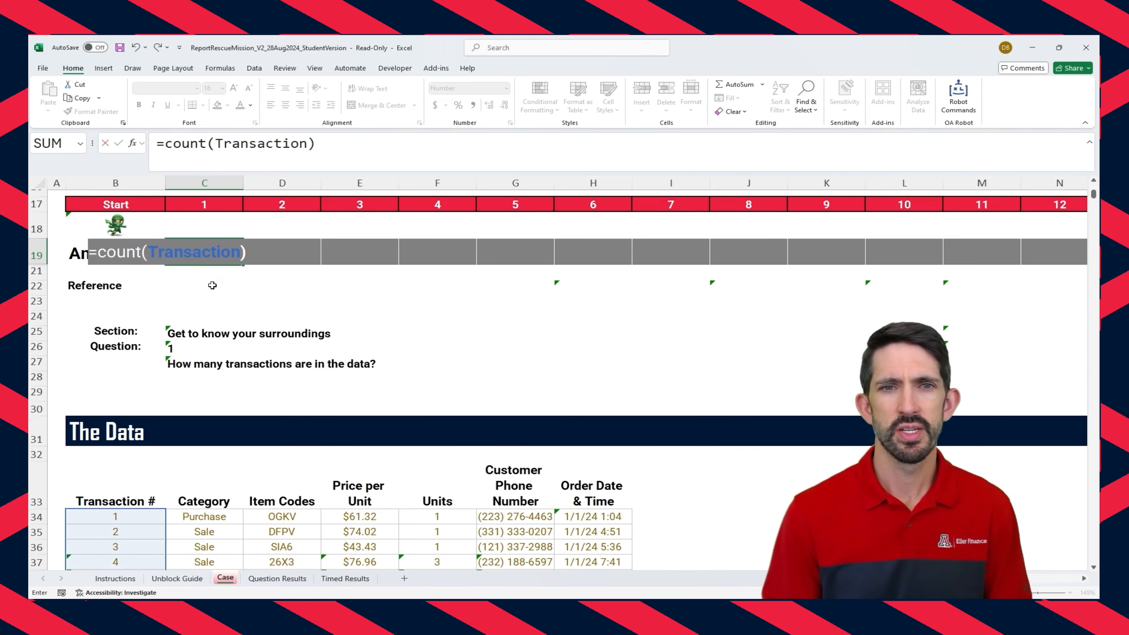
key(Return)
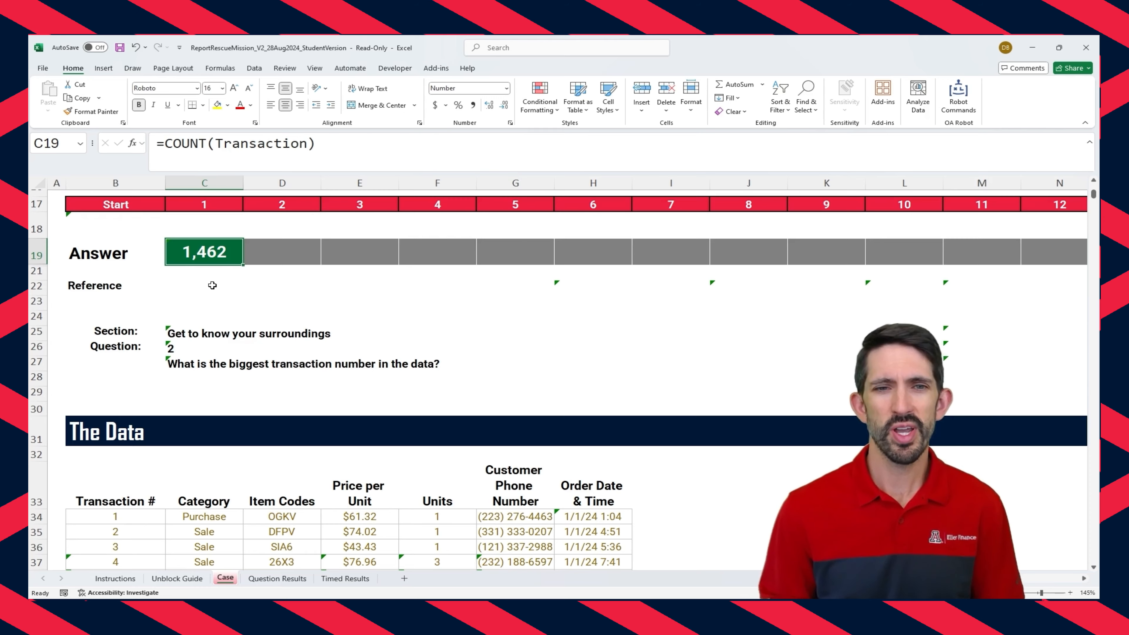
Step: Answer question 2 in D19 by finding the biggest transaction number with the MAX function on the Transaction range
key(Right)
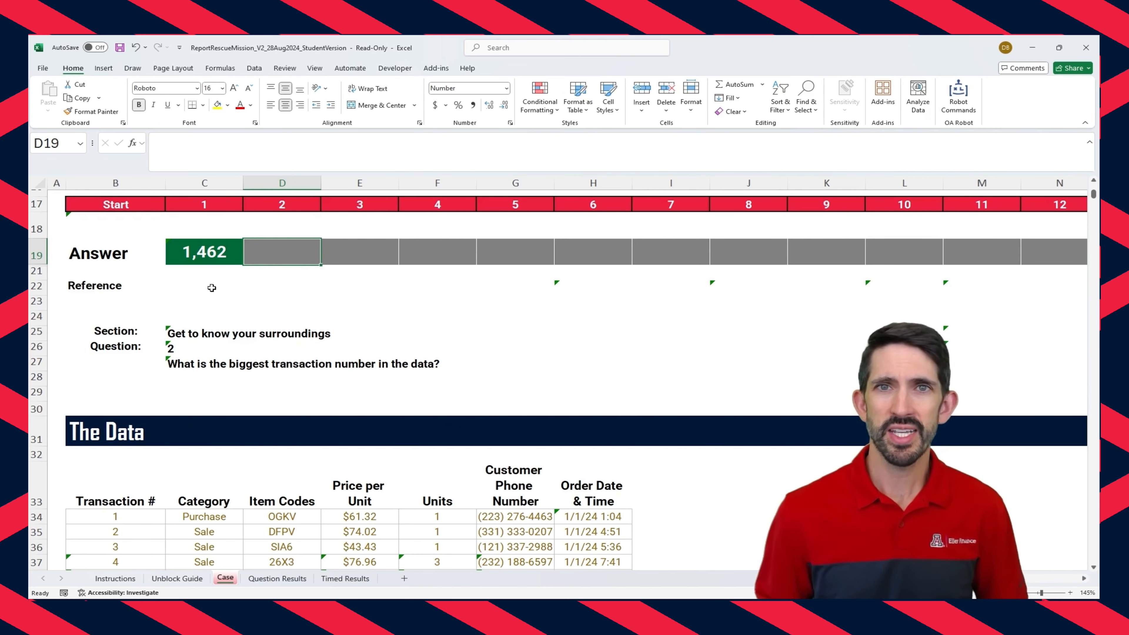
text(=max()
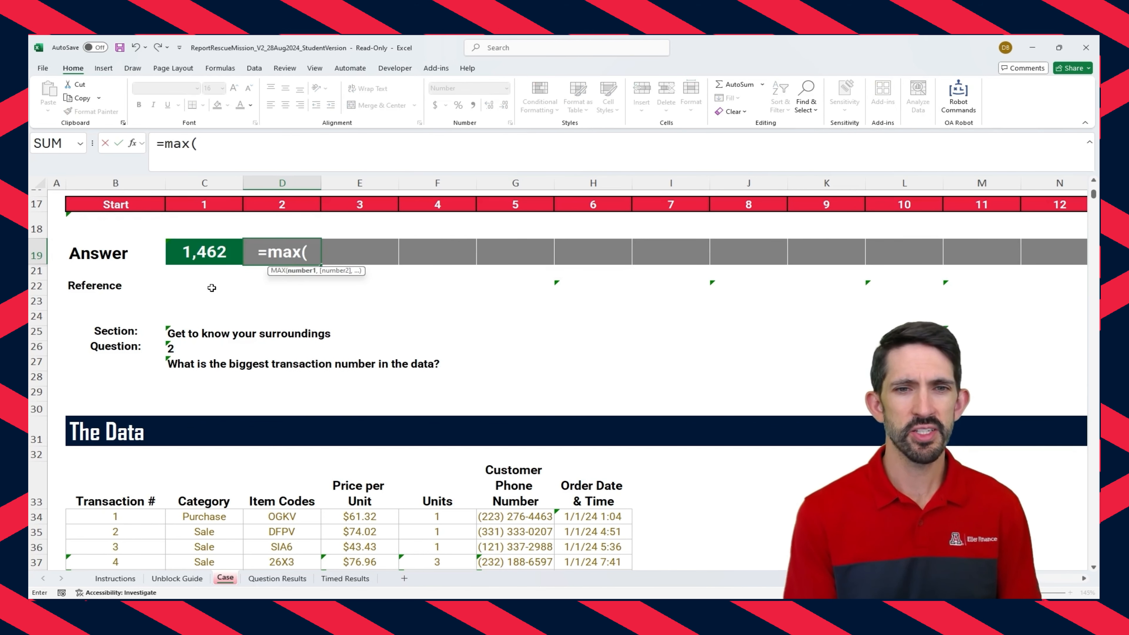
text(tra)
key(Down)
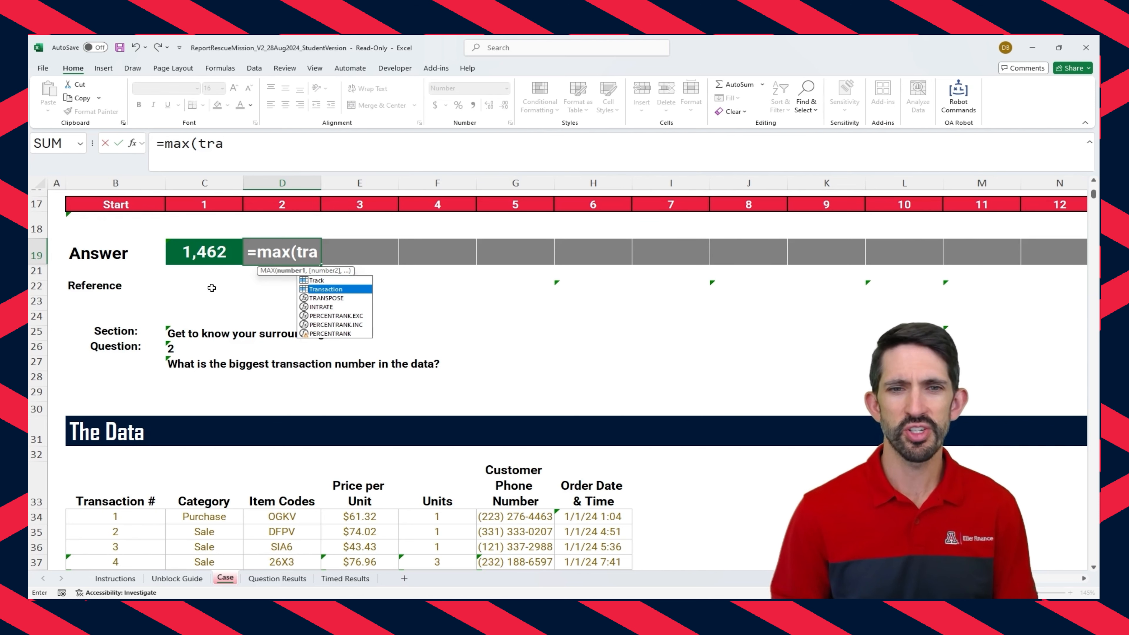
key(Tab)
key(ctrl+Return)
key(Down)
key(Up)
Step: Answer question 3 in E19 by totalling the units sold with =SUM(Units)
key(Right)
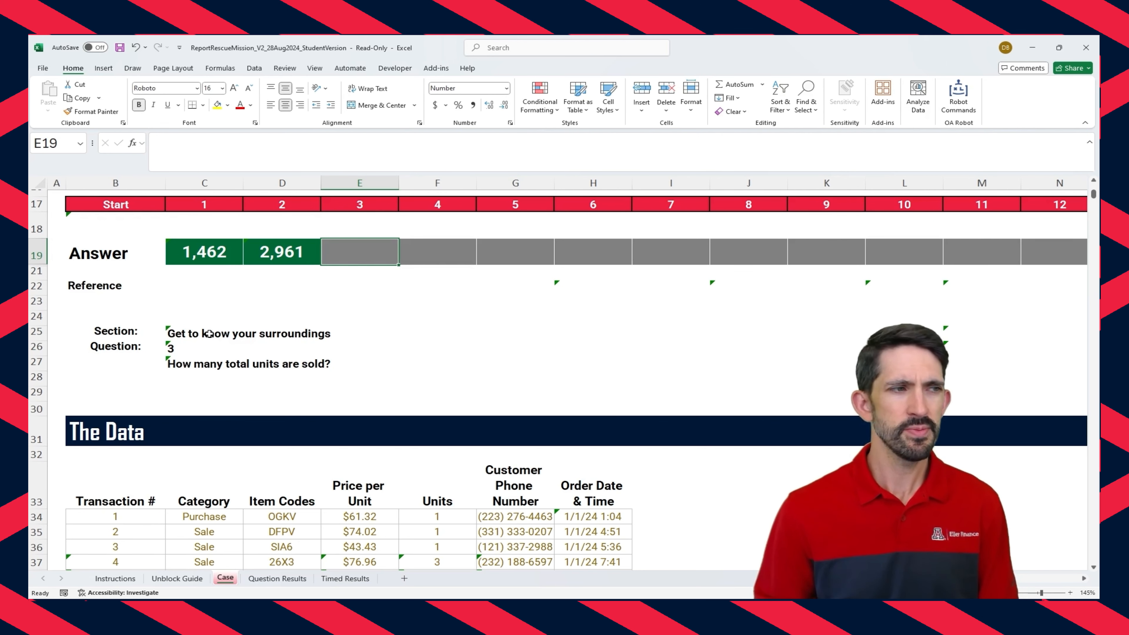
text(=)
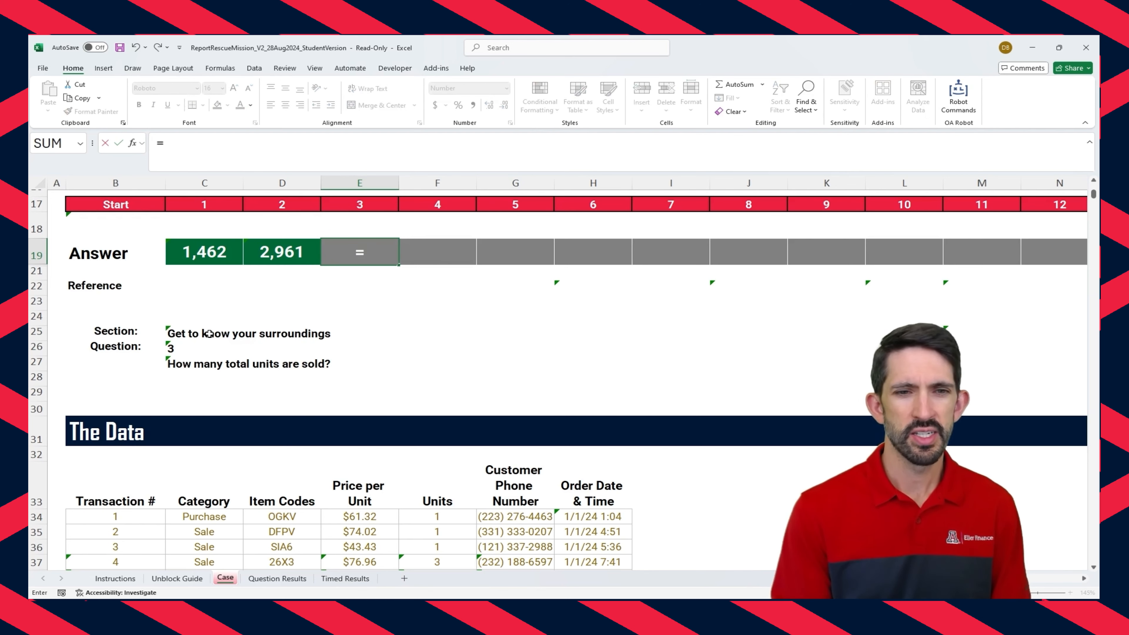
text(sum(uni)
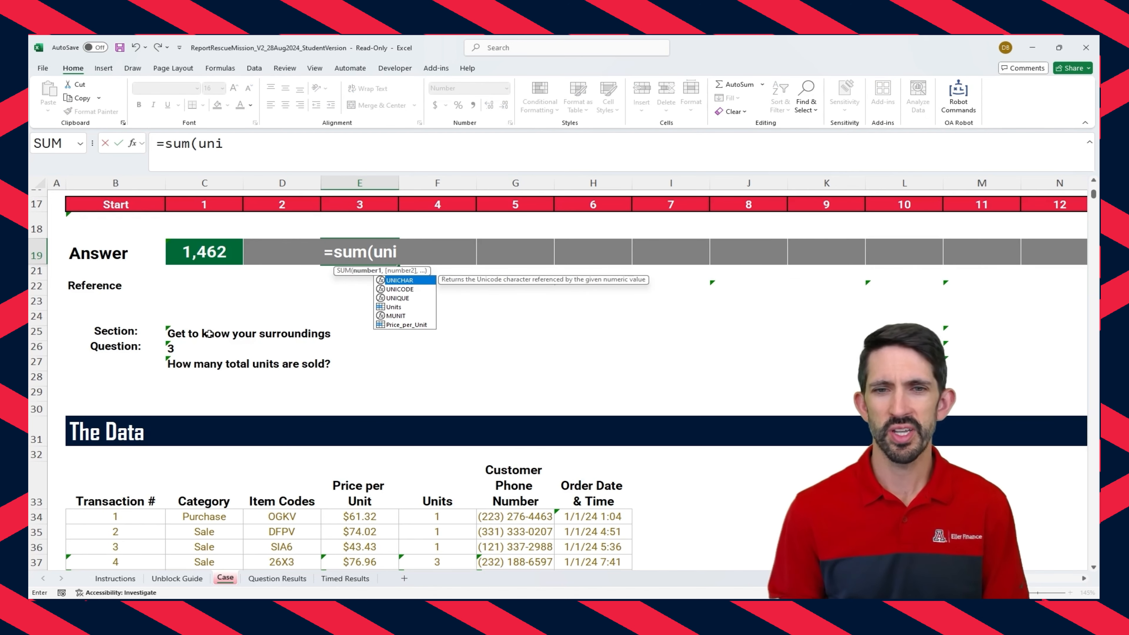
key(Down)
key(Down)
key(Down)
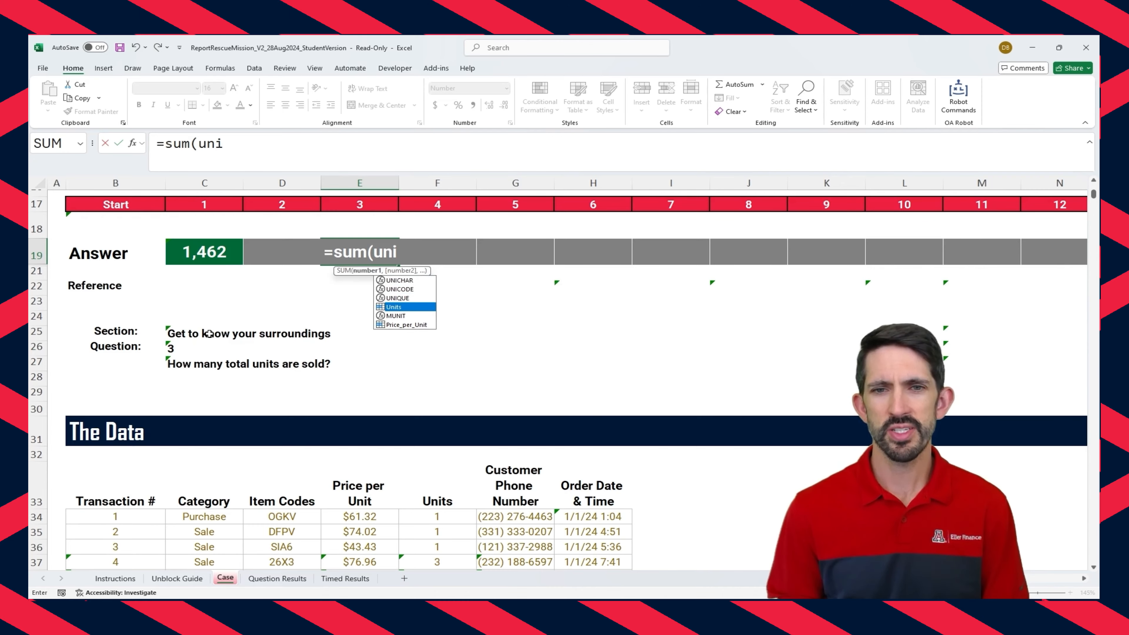
key(Tab)
text())
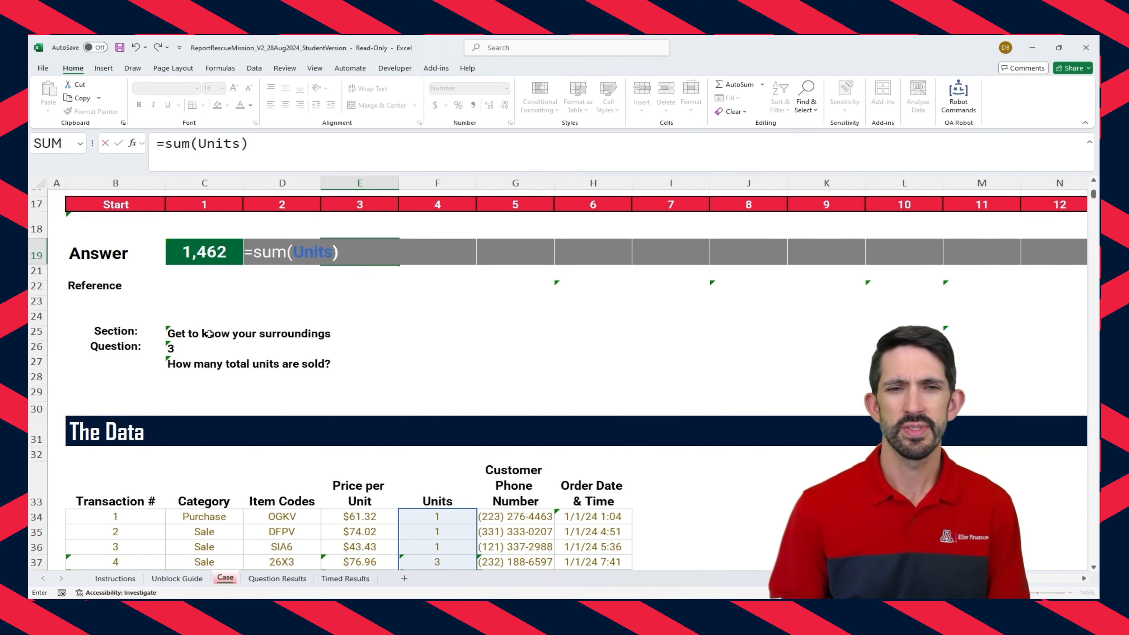
key(ctrl+Return)
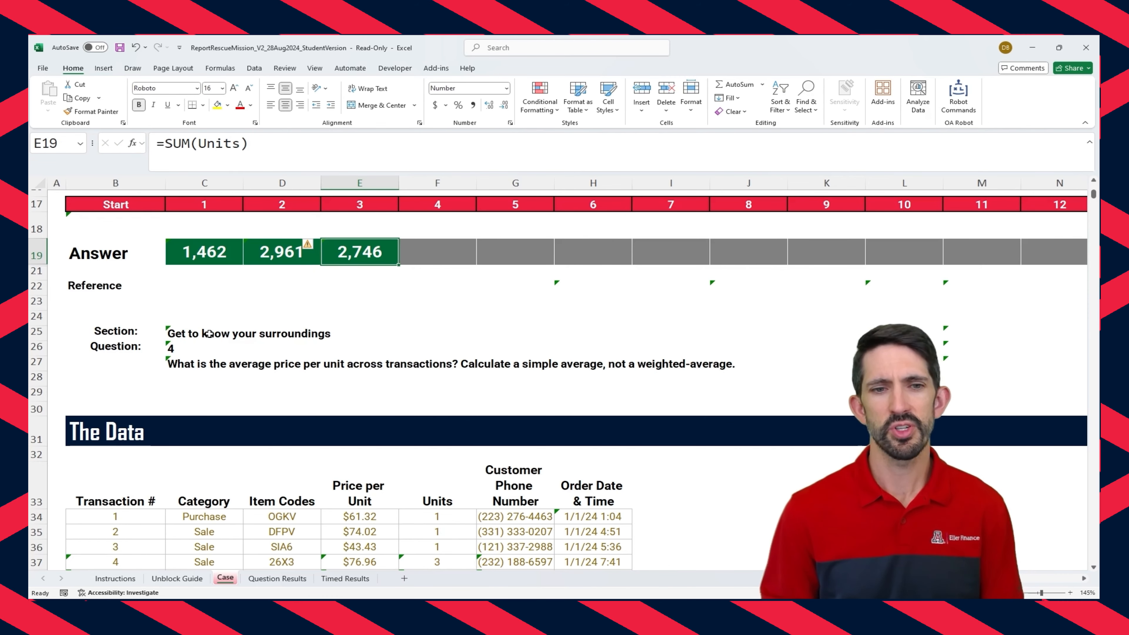
Step: Write an AVERAGE formula in F19 for question 4, selecting the Price per Unit data E34:E1495 as its argument
key(Right)
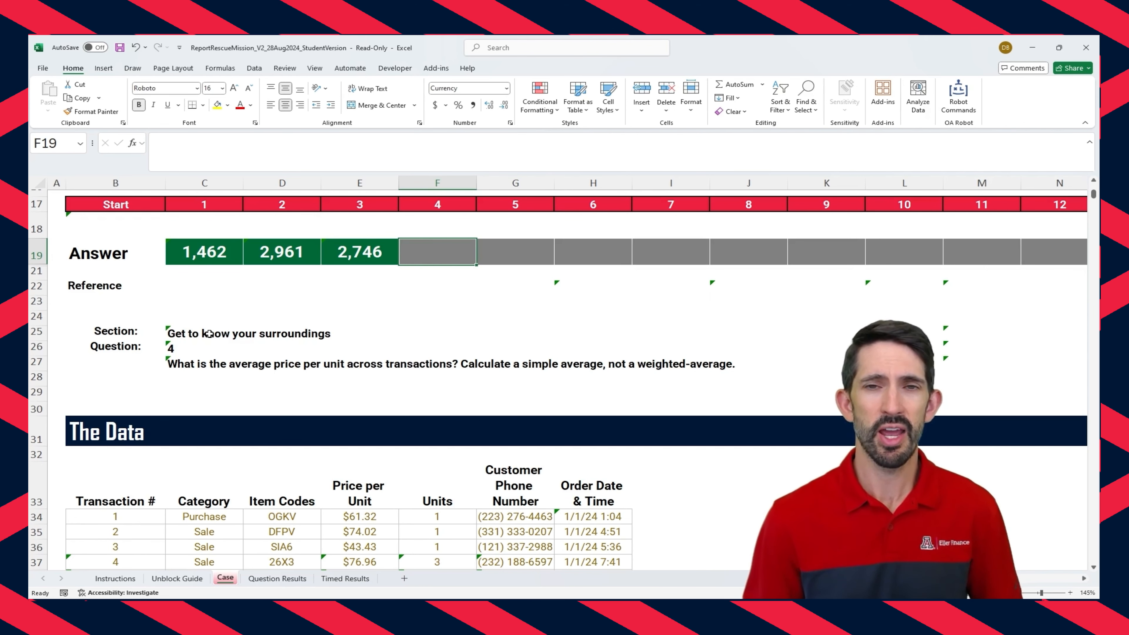
text(=avera)
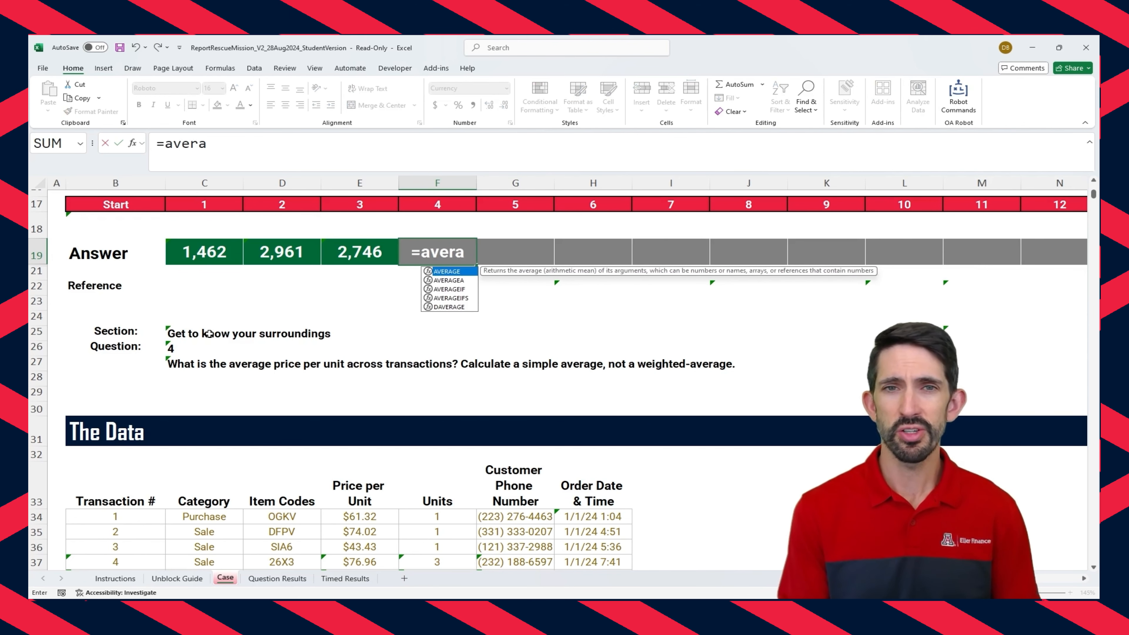
text(ge()
key(ctrl+Down)
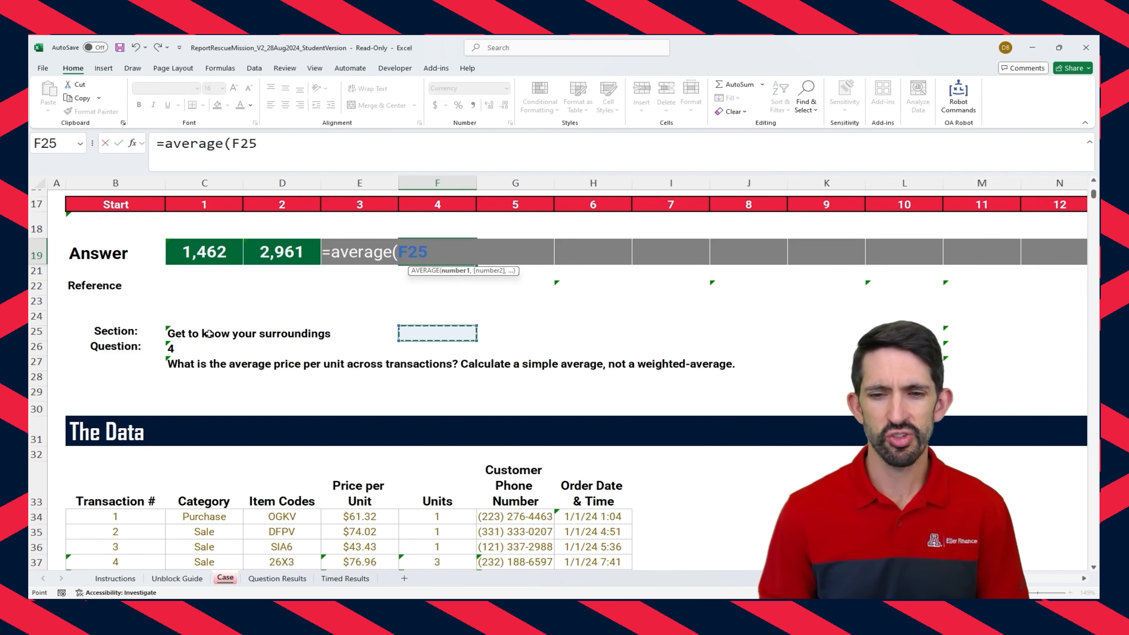
key(ctrl+Down)
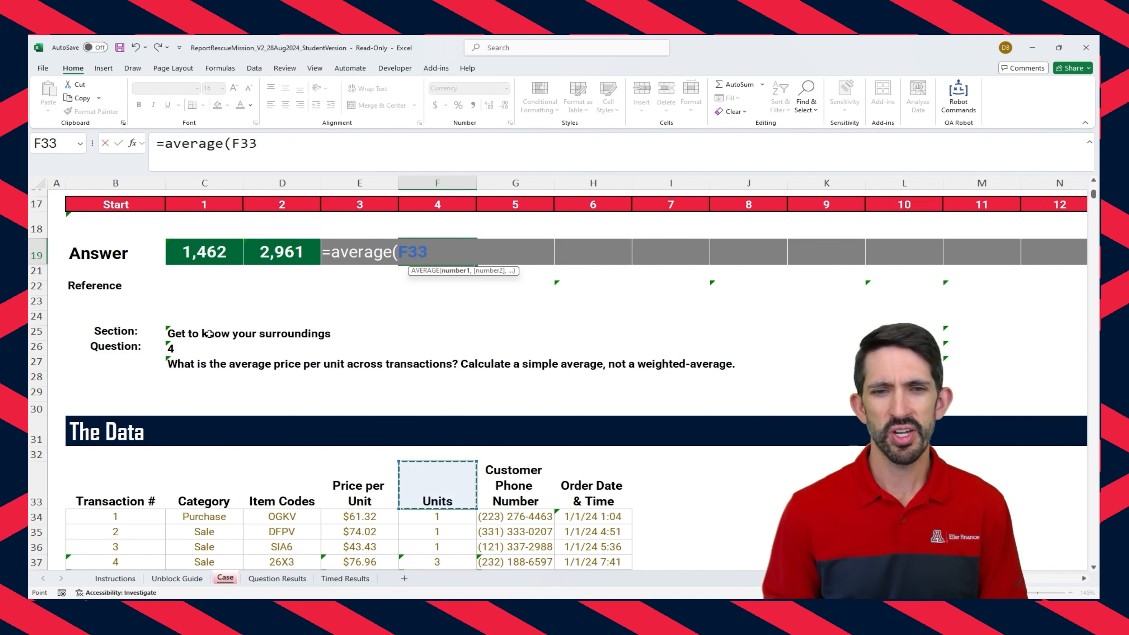
key(Left)
key(Down)
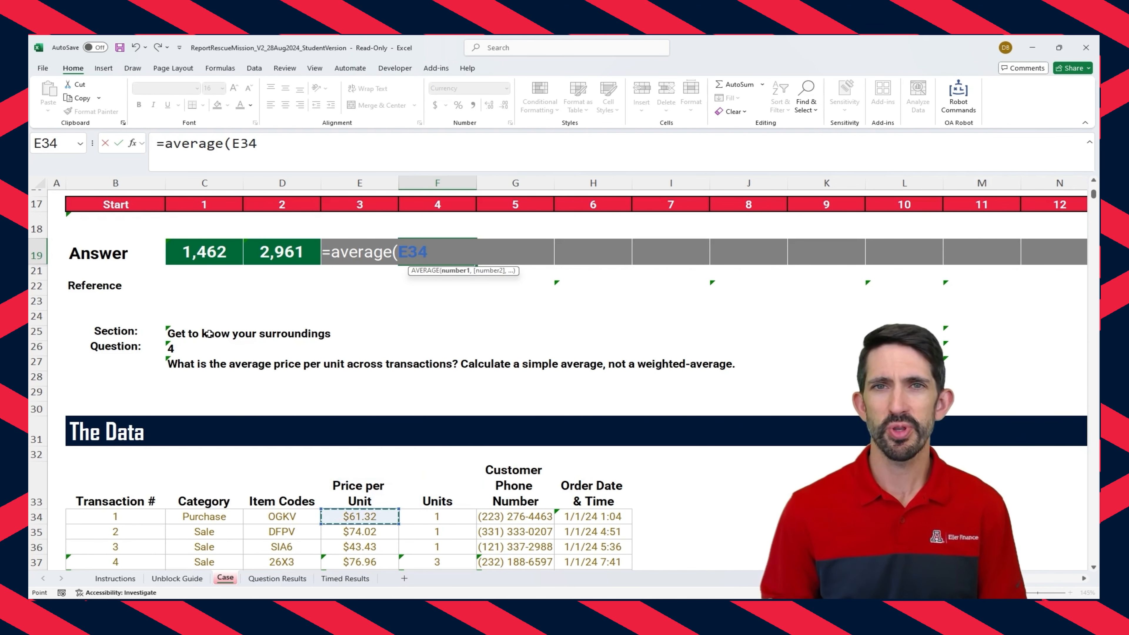
key(ctrl+shift+Down)
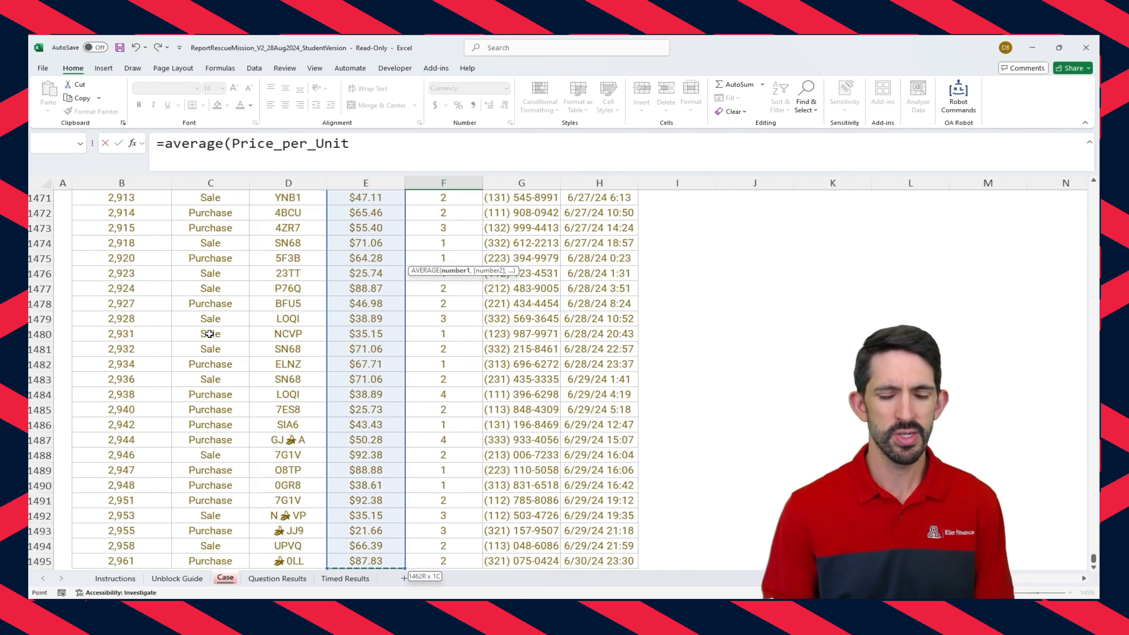
text())
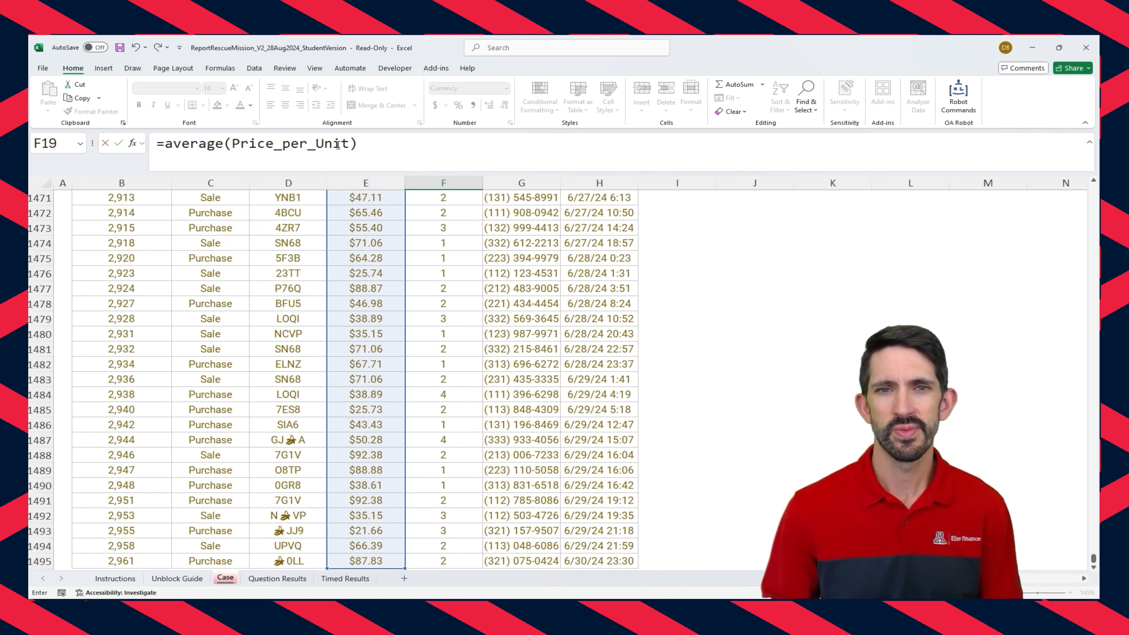
Step: Remove the Price_per_Unit argument from the AVERAGE formula, keeping its parentheses
click(350, 144)
key(BackSpace)
key(BackSpace)
key(BackSpace)
key(BackSpace)
key(BackSpace)
key(BackSpace)
key(BackSpace)
key(BackSpace)
key(BackSpace)
key(BackSpace)
key(BackSpace)
key(BackSpace)
key(BackSpace)
key(BackSpace)
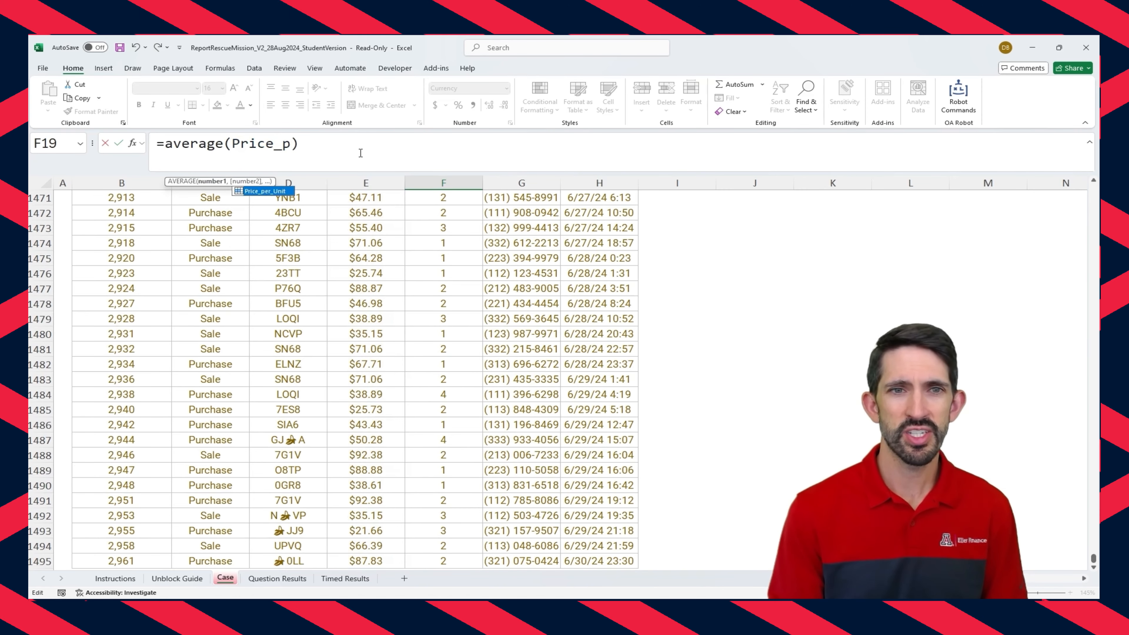
Step: Reselect the price cells as the AVERAGE argument, ending one row short at E34:E1494
click(375, 257)
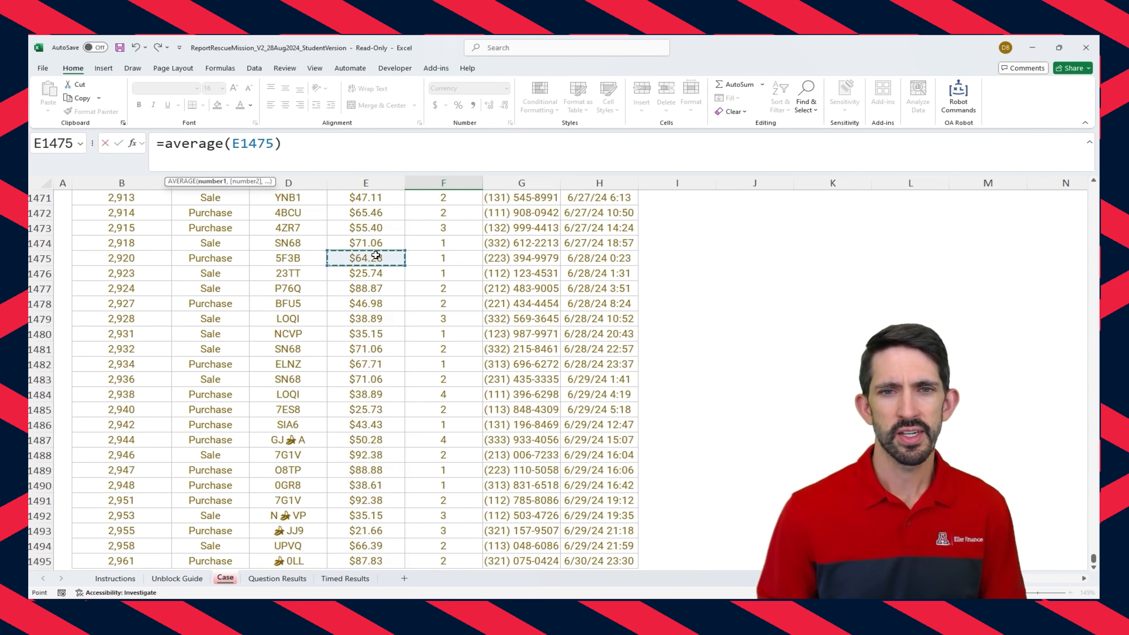
key(ctrl+Up)
key(Down)
key(ctrl+shift+Down)
key(shift+Up)
key(shift+Up)
key(shift+Up)
key(shift+Up)
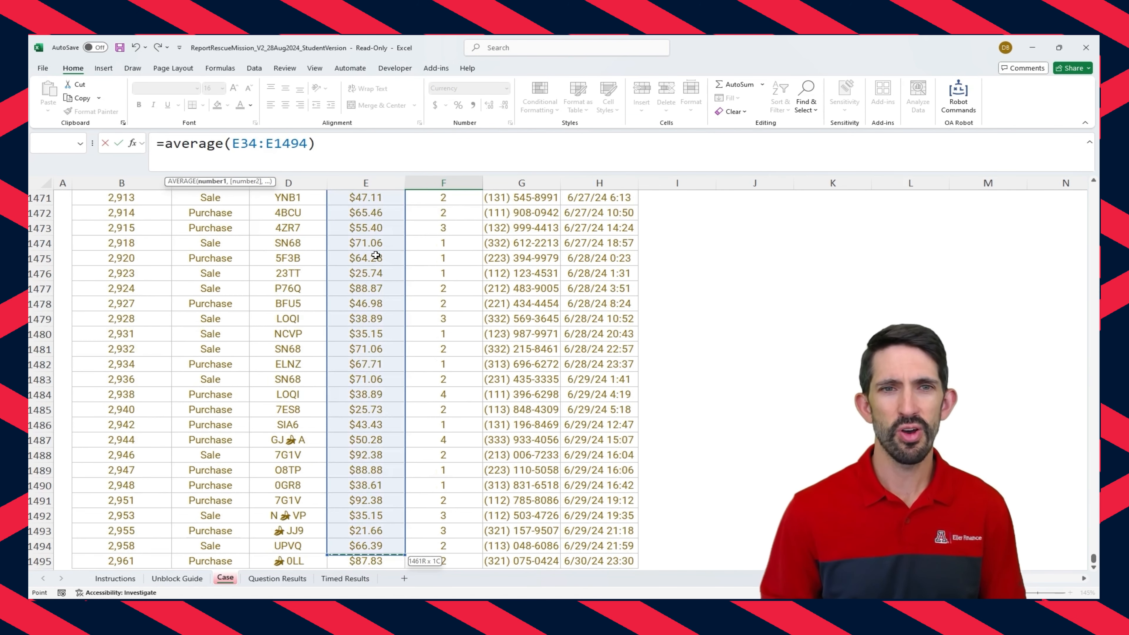
Step: Extend the averaged price range through row 1495 so it uses Price_per_Unit, and enter the formula in F19
key(shift+Down)
key(shift+Down)
key(shift+Down)
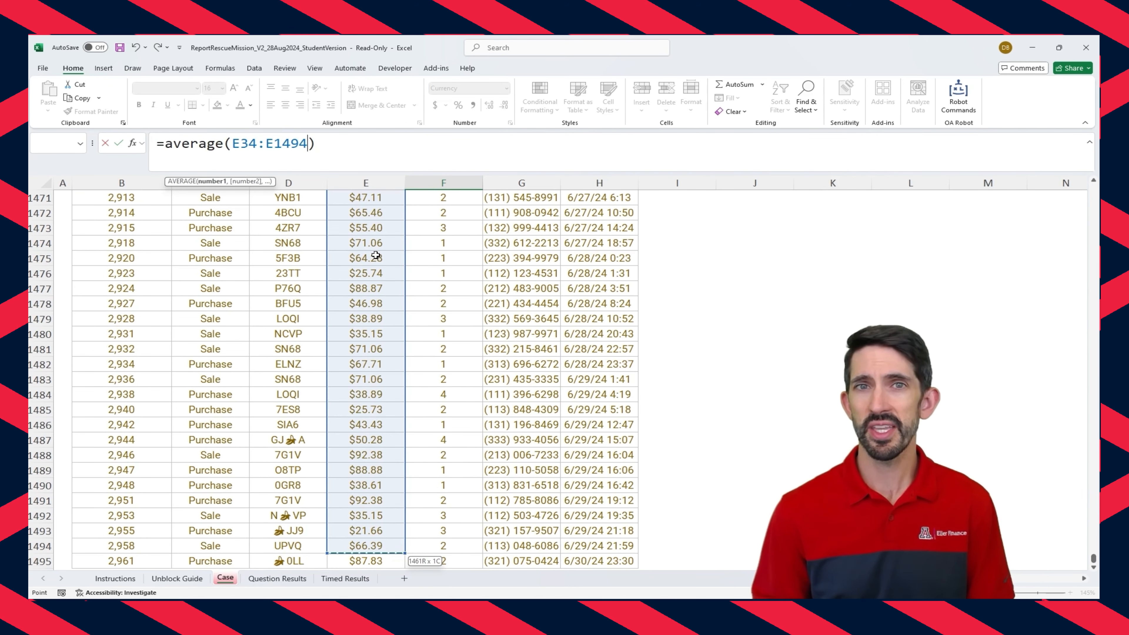
key(shift+Down)
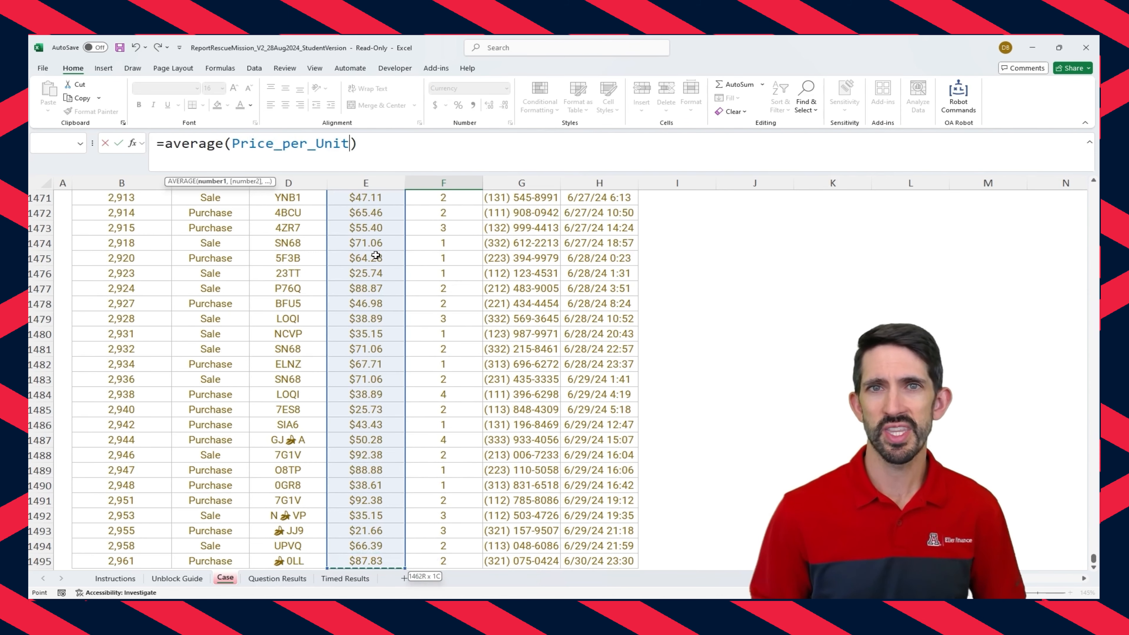
key(ctrl+Return)
key(Up)
key(Up)
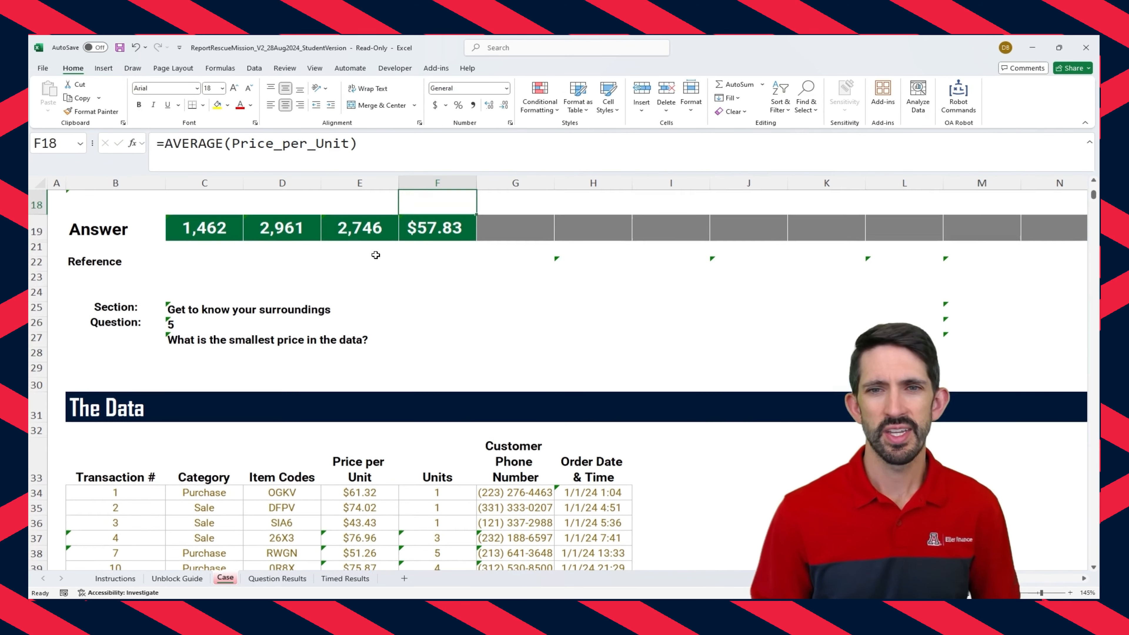
key(Down)
key(Down)
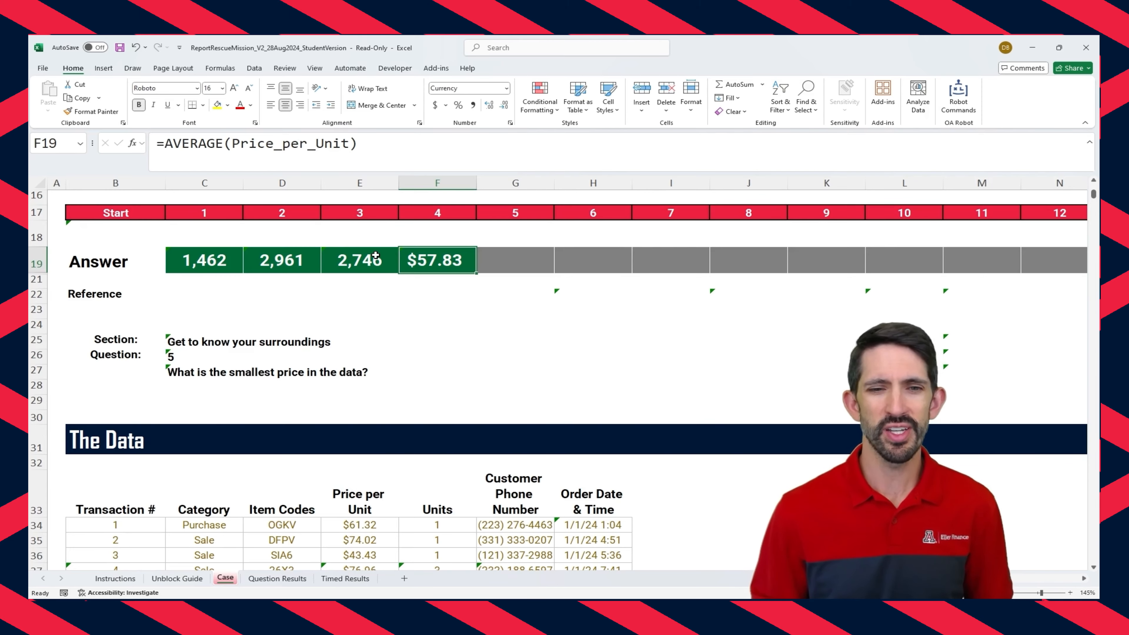
Step: Answer question 5 in G19 with a MIN formula on the Price_per_Unit range
key(Right)
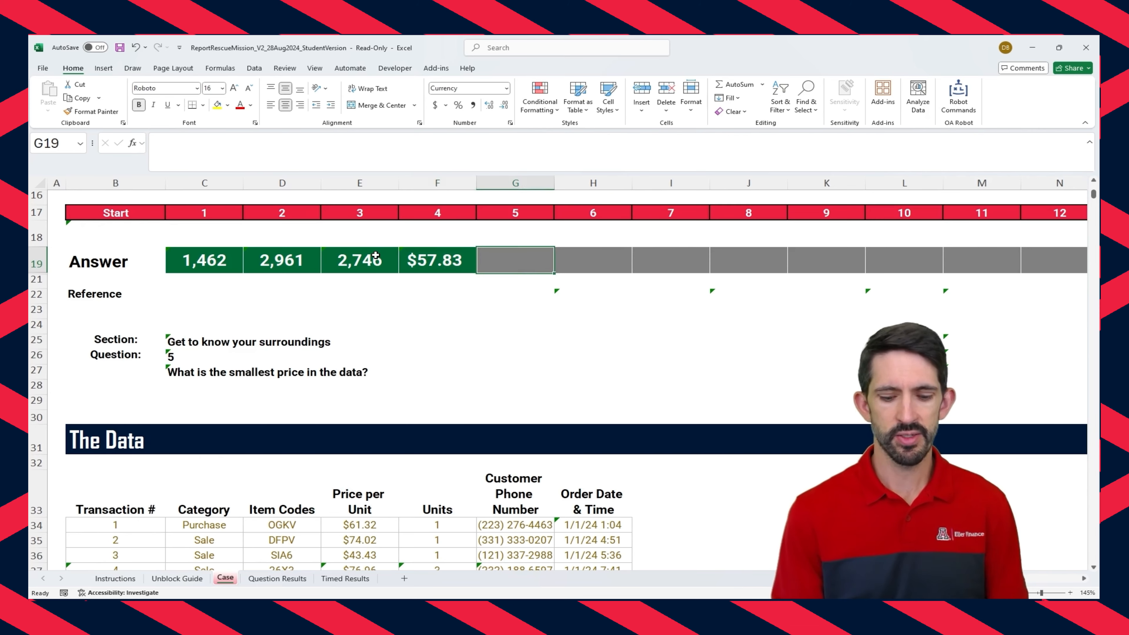
text(=min()
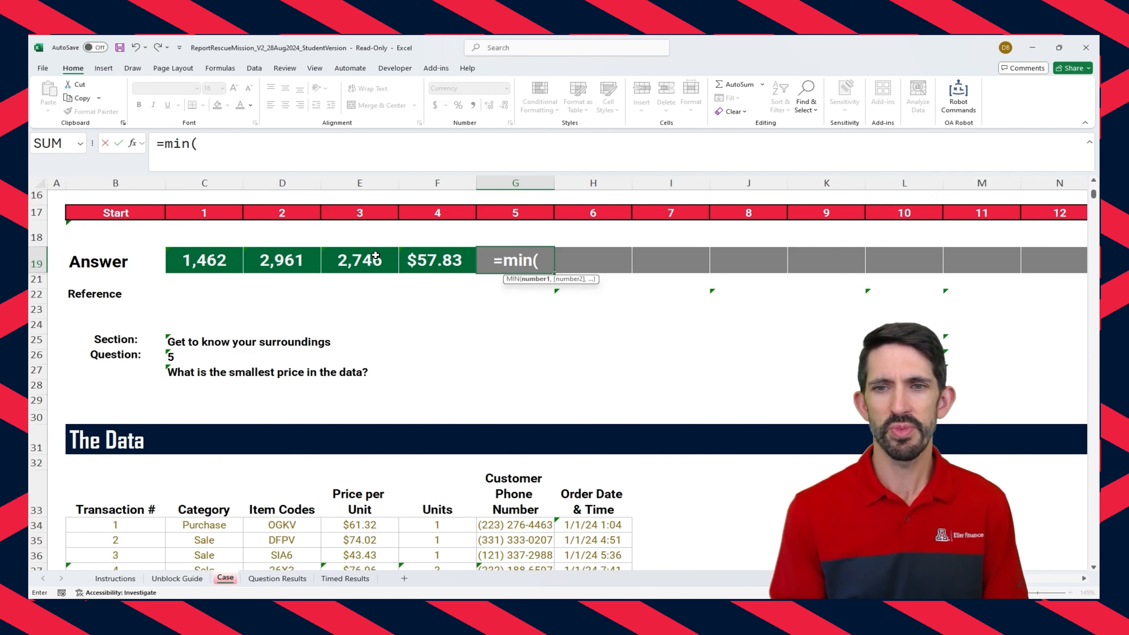
text(pri)
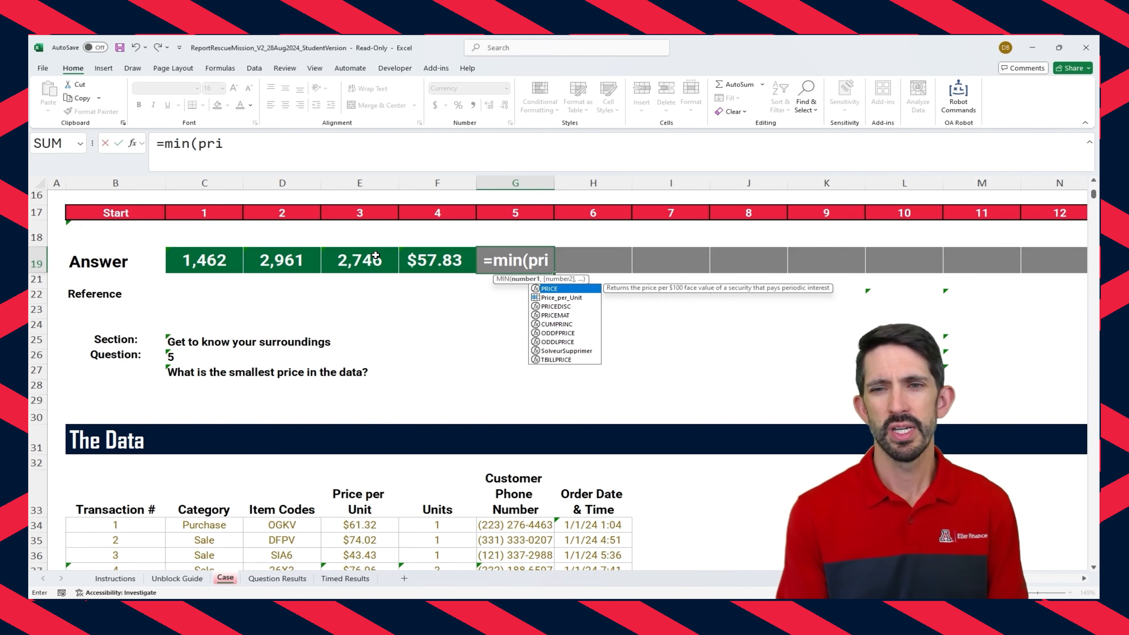
key(Tab)
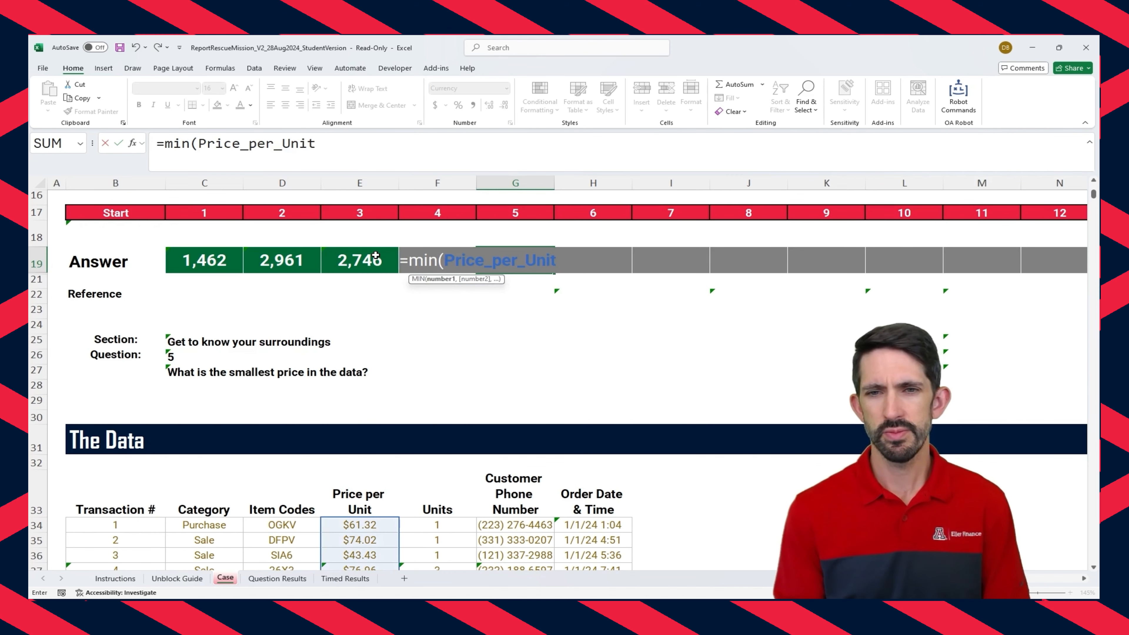
text())
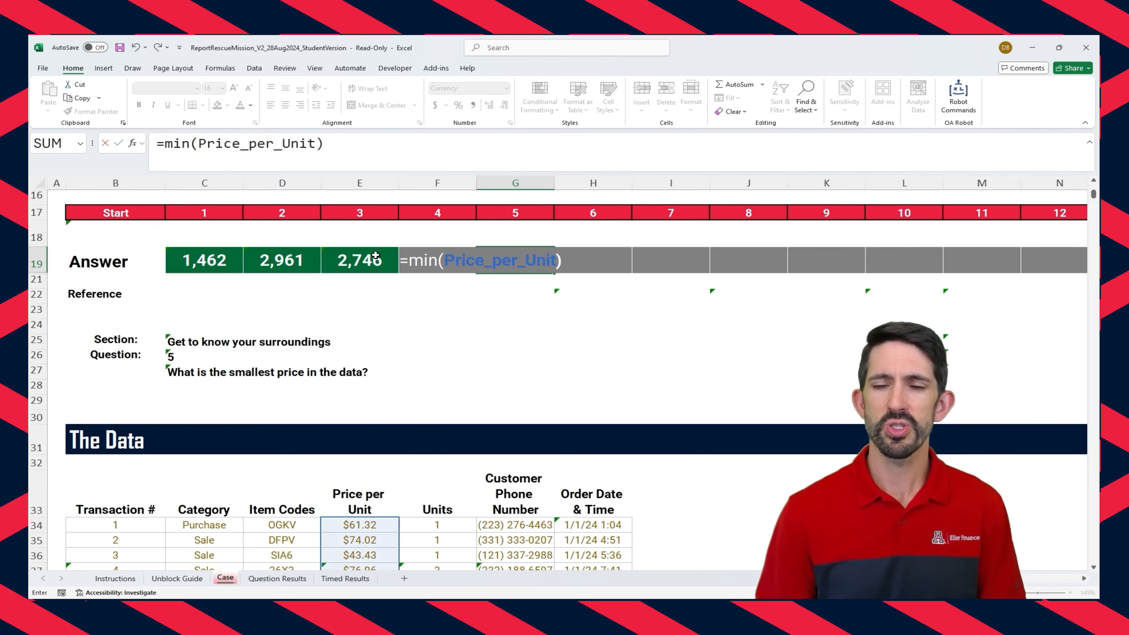
key(ctrl+Return)
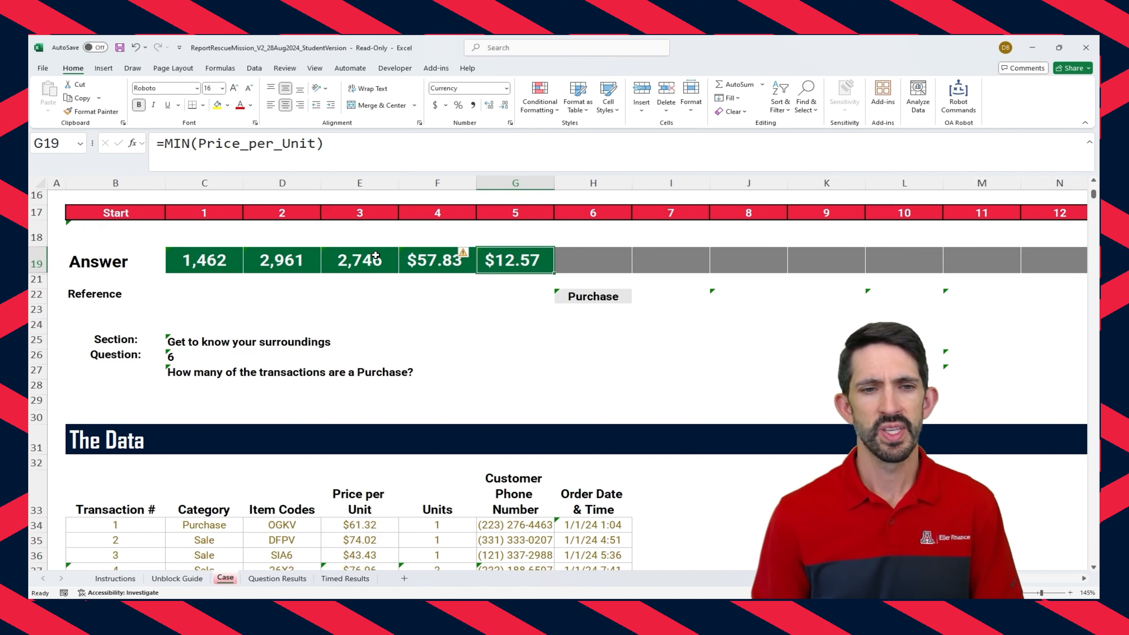
Step: Answer question 6 in H19 with a COUNTIF formula counting Category entries that match the reference in H22
key(Right)
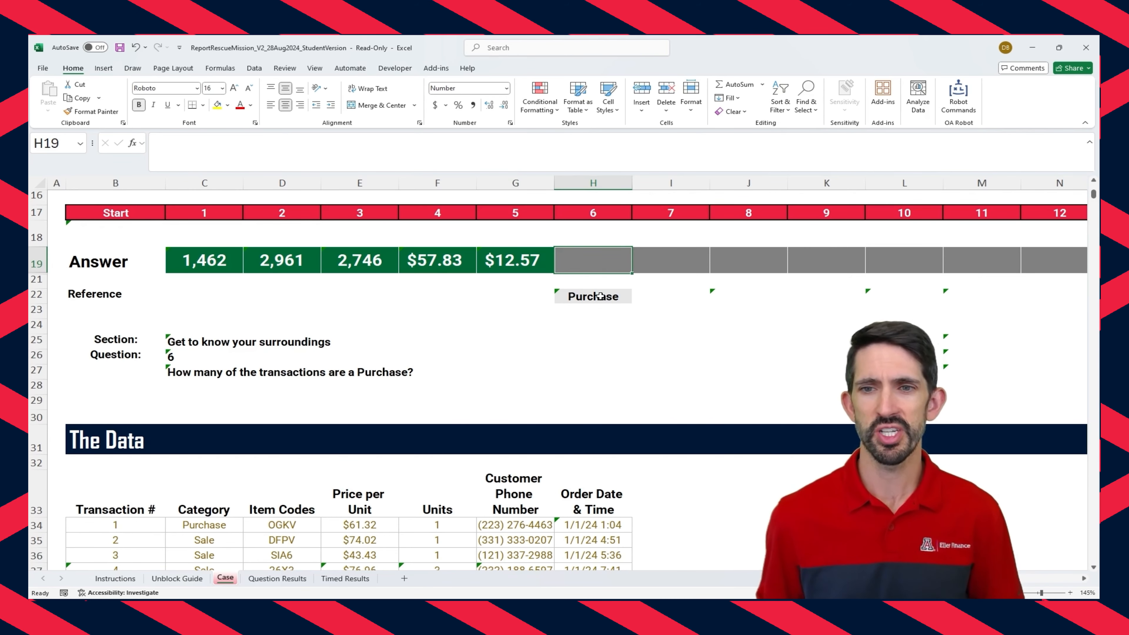
text(=)
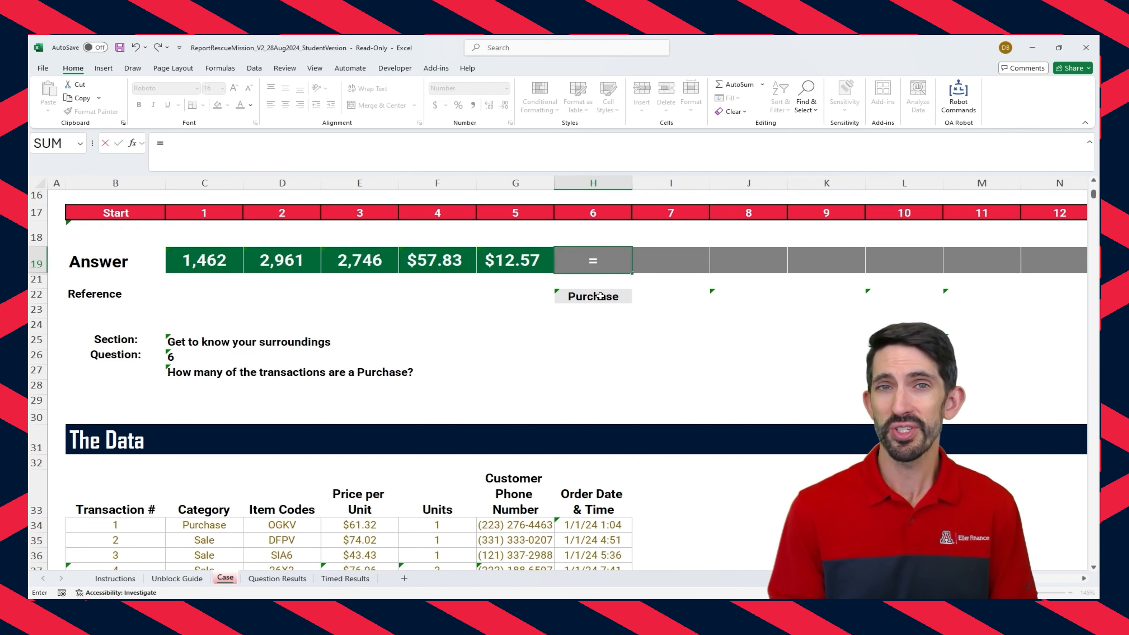
text(counti)
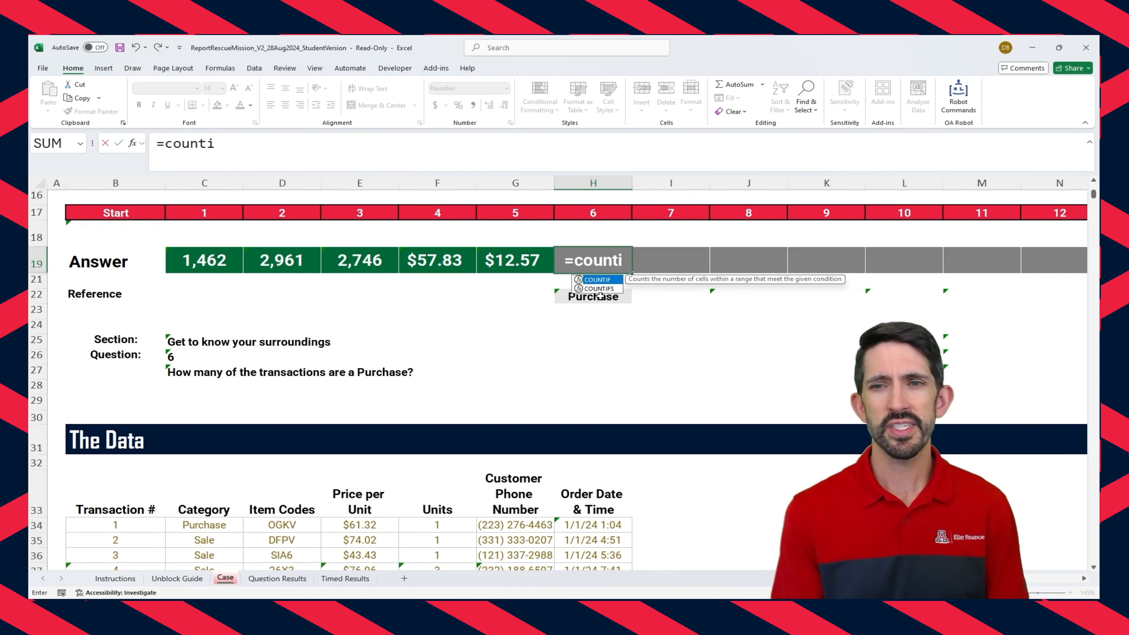
text(f(cate)
key(Tab)
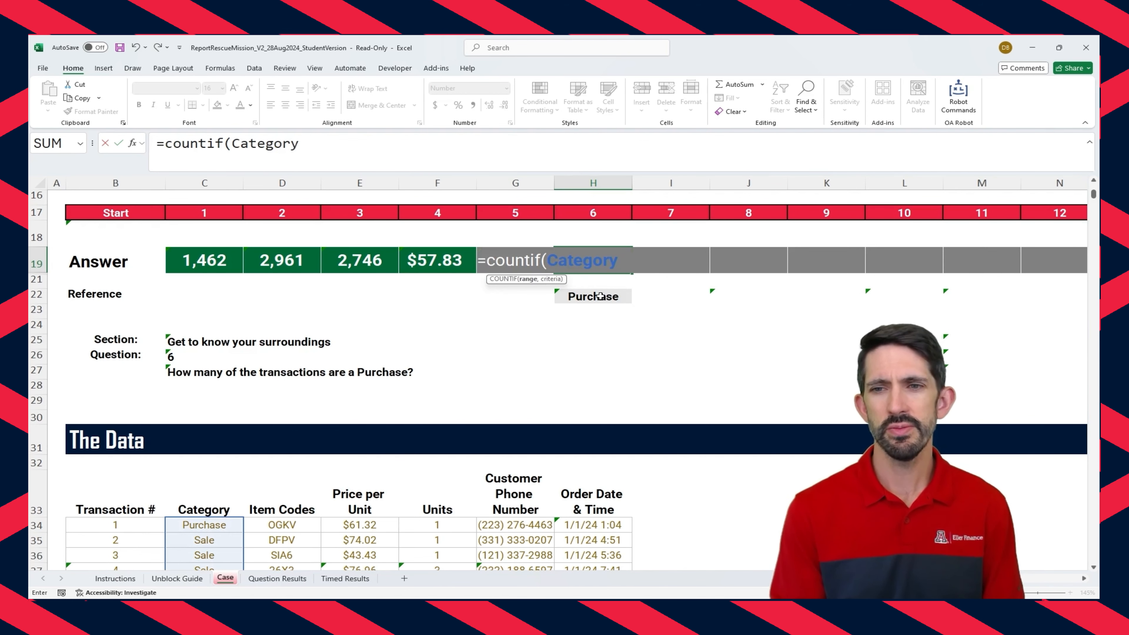
text(,)
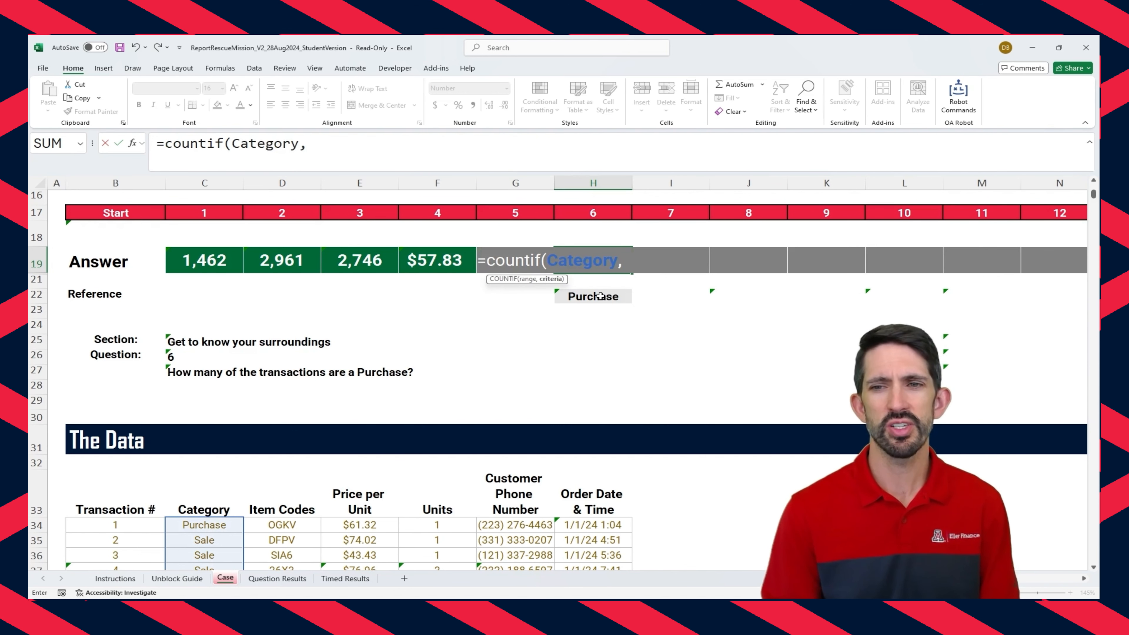
click(599, 295)
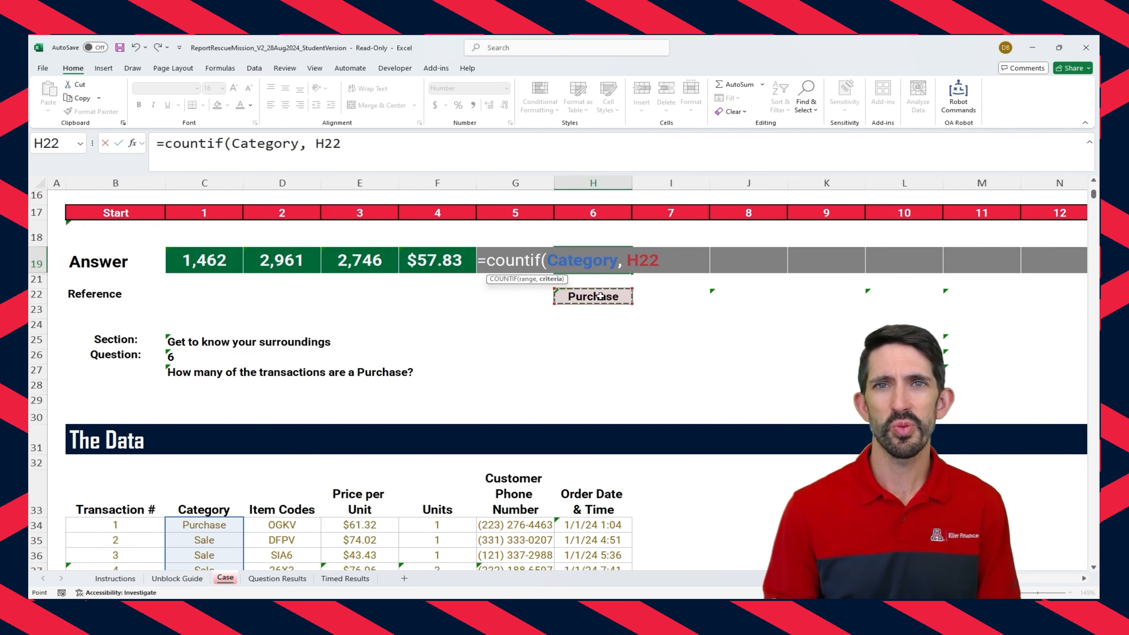
text())
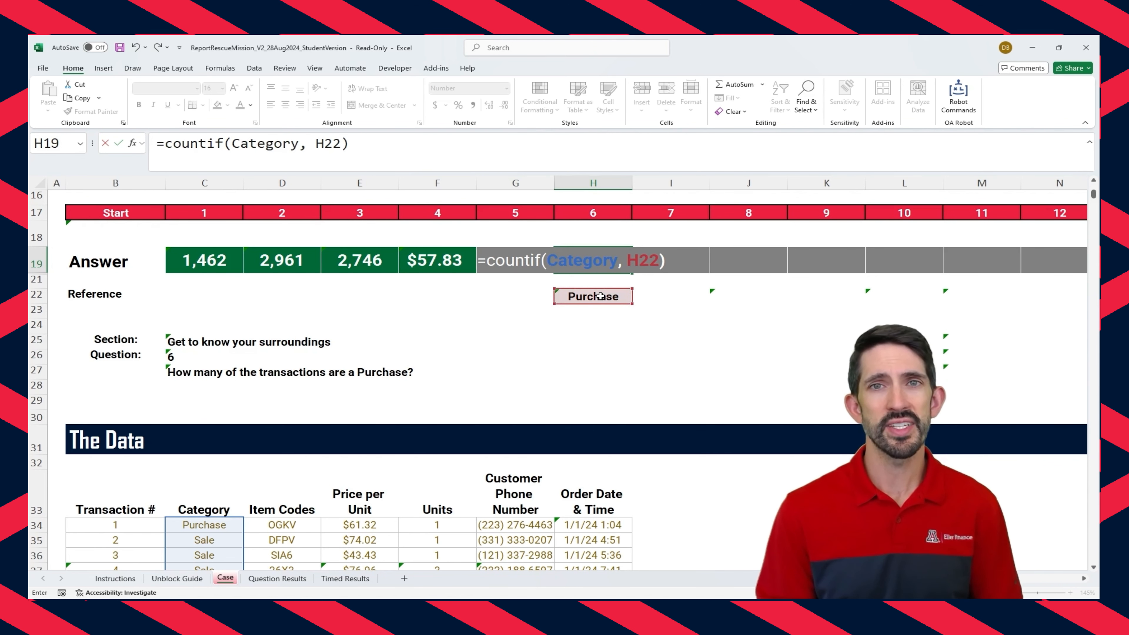
key(ctrl+Return)
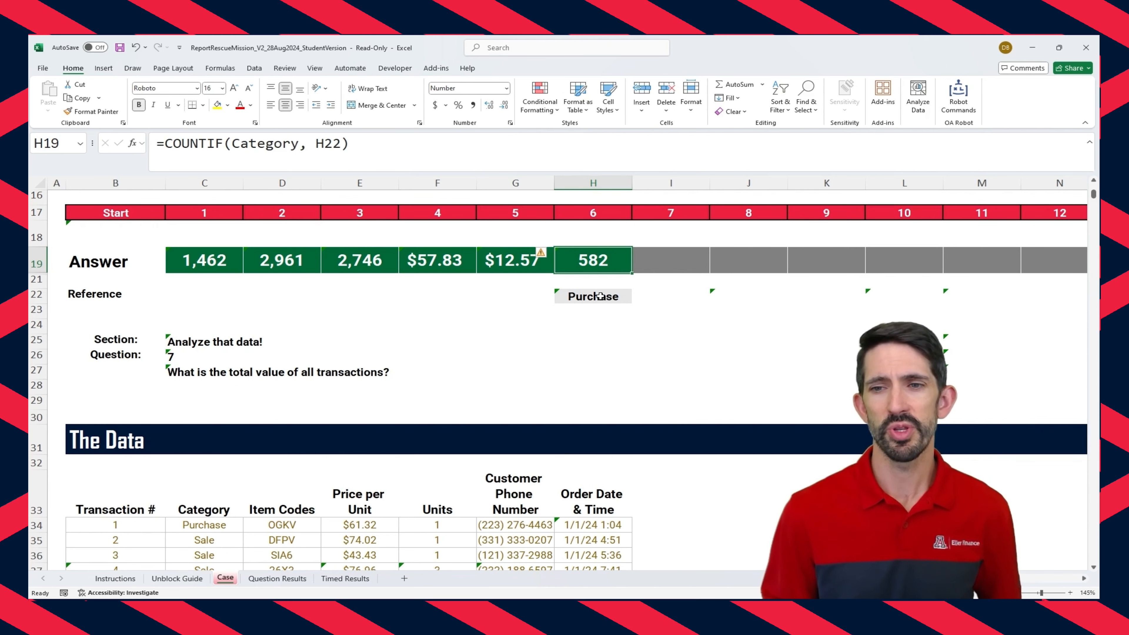
Step: Add a Value column header in I33, beside Order Date & Time in the data table
key(Right)
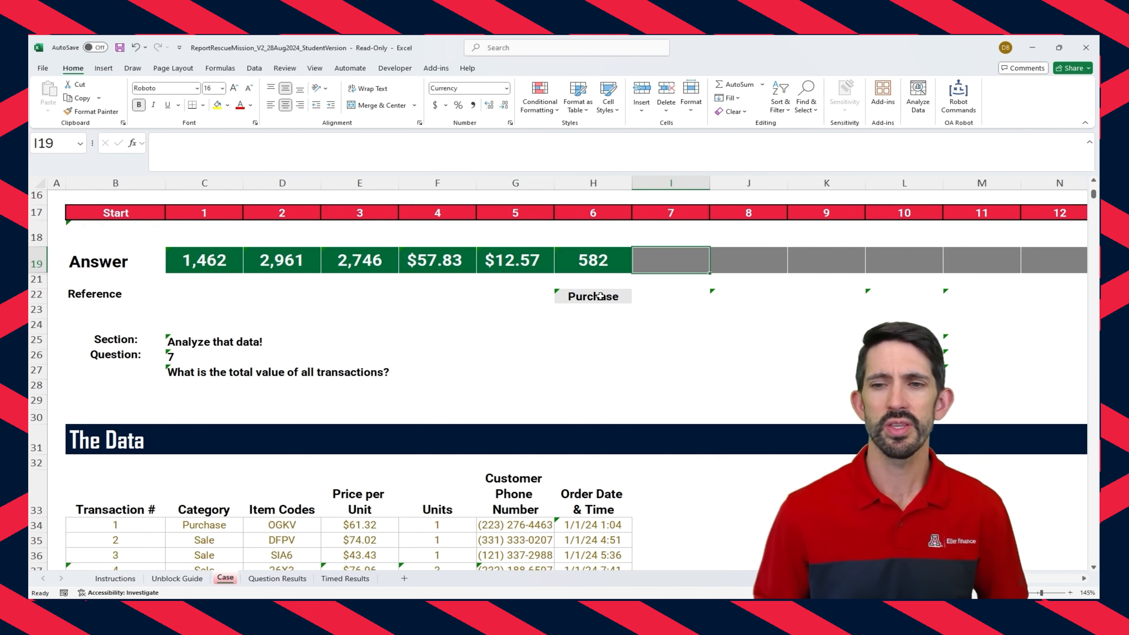
scroll(599, 295, down, 2)
click(650, 435)
key(Up)
text(Value)
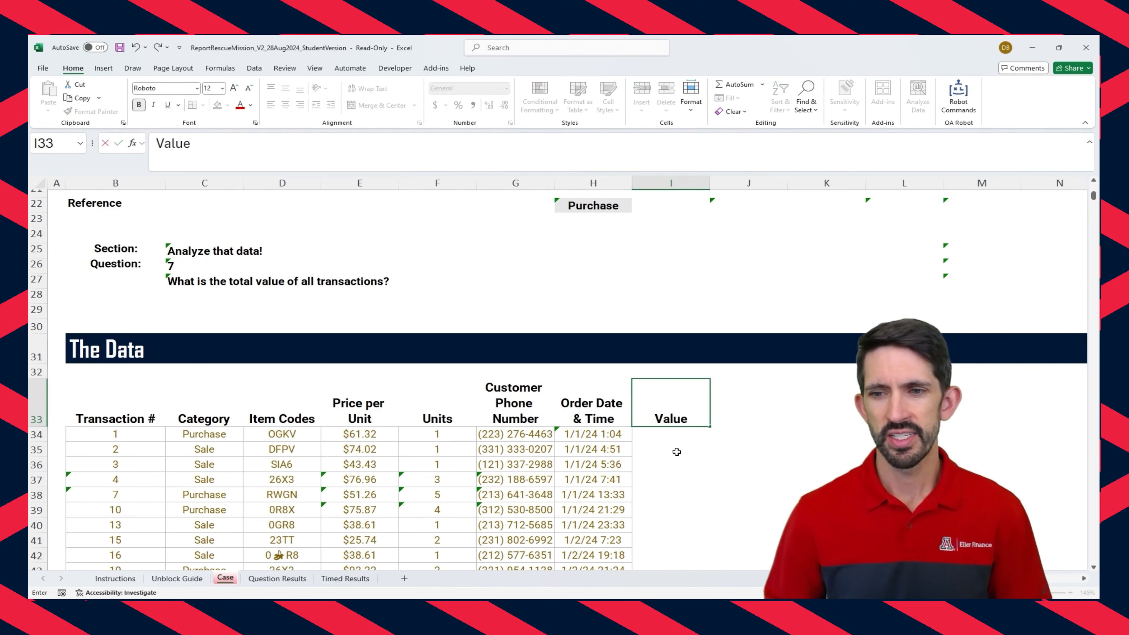
key(Return)
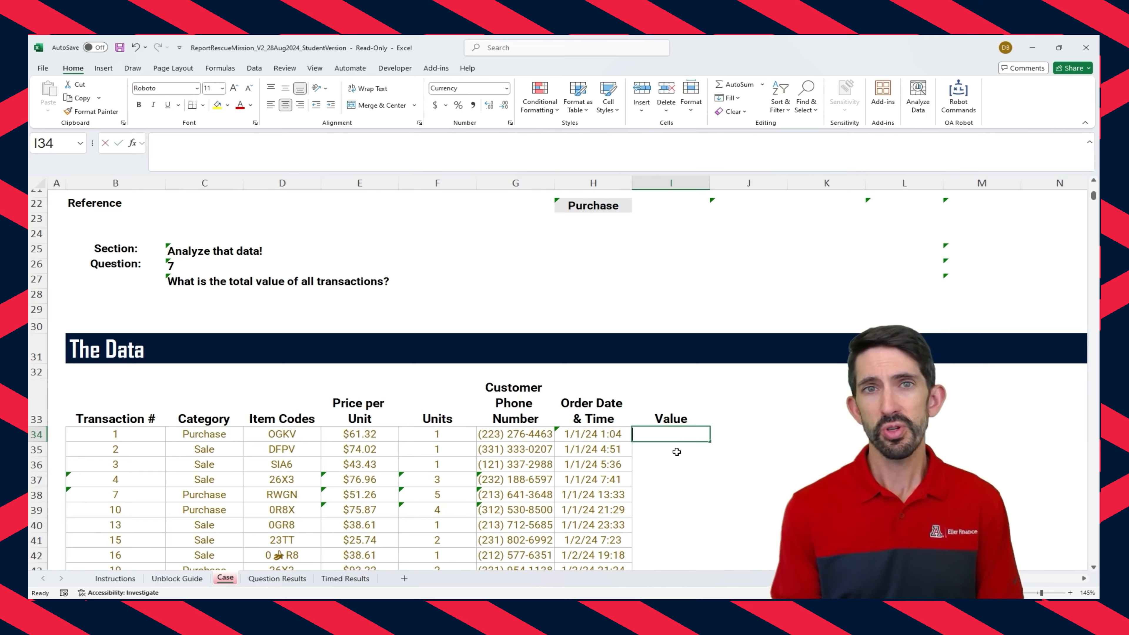
Step: Try the single-row formula =E34*F34 in I34 to multiply price by units, and clear the cell again
text(=)
key(Left)
key(Left)
key(Left)
key(Left)
text(*)
key(Left)
key(Left)
key(Left)
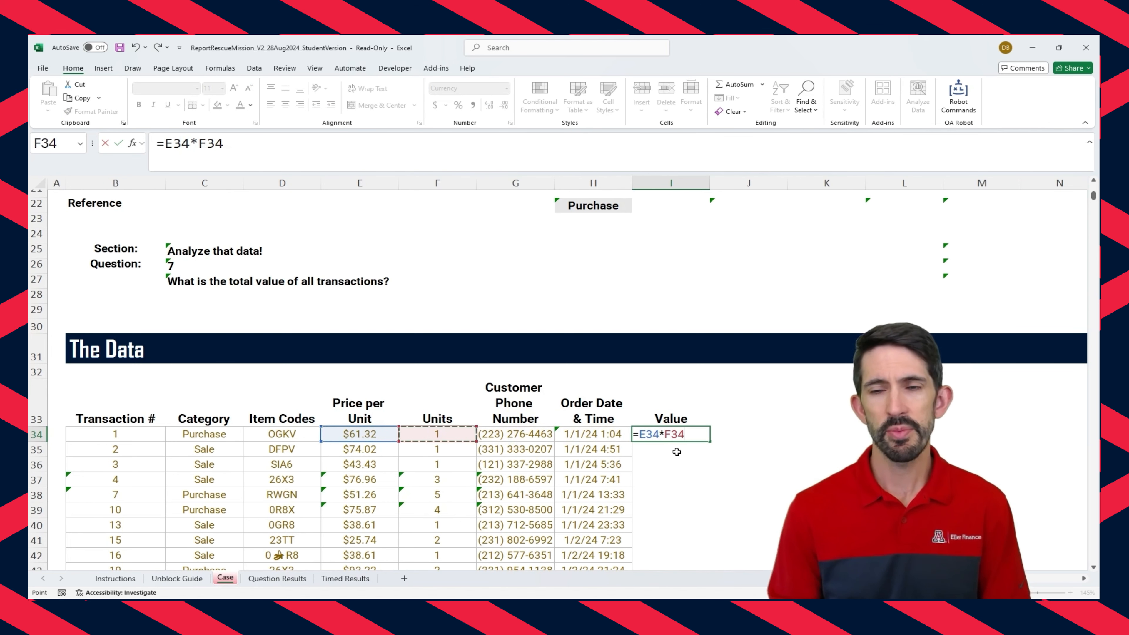
key(ctrl+Return)
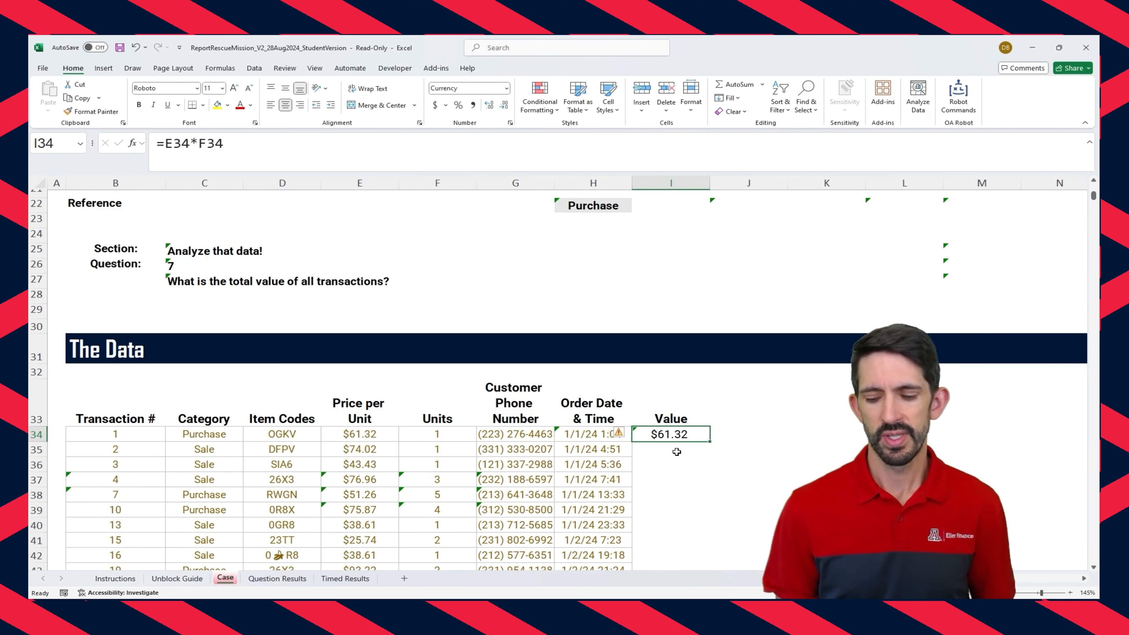
key(Delete)
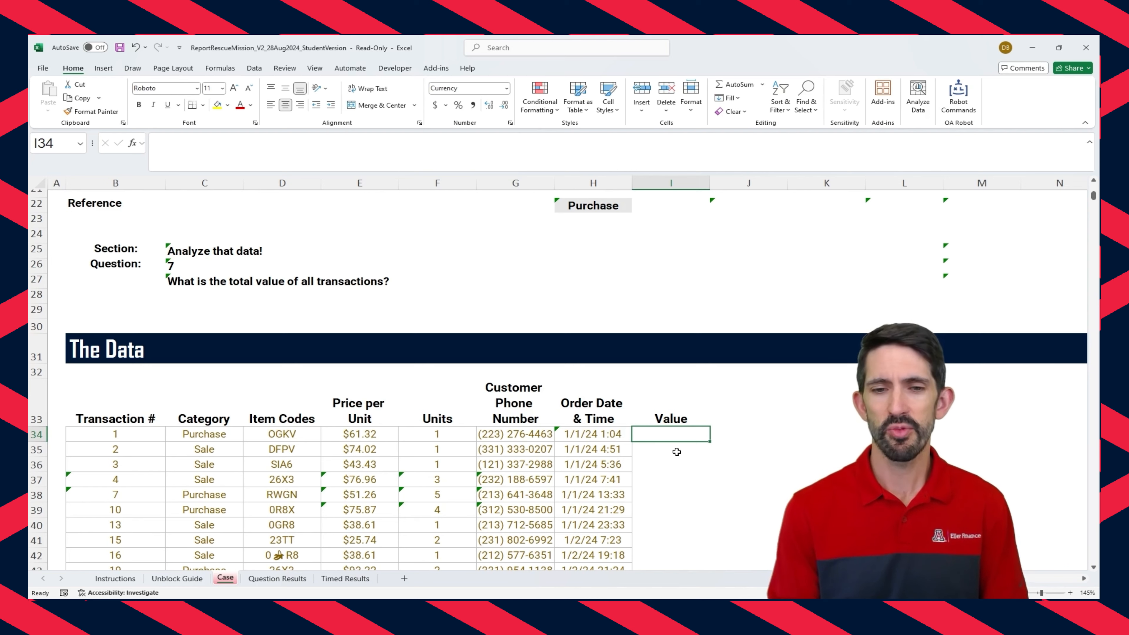
Step: Fill the Value column from I34 with =Price_per_Unit*Units and name the range I34:I1495 value
text(=pric)
key(Tab)
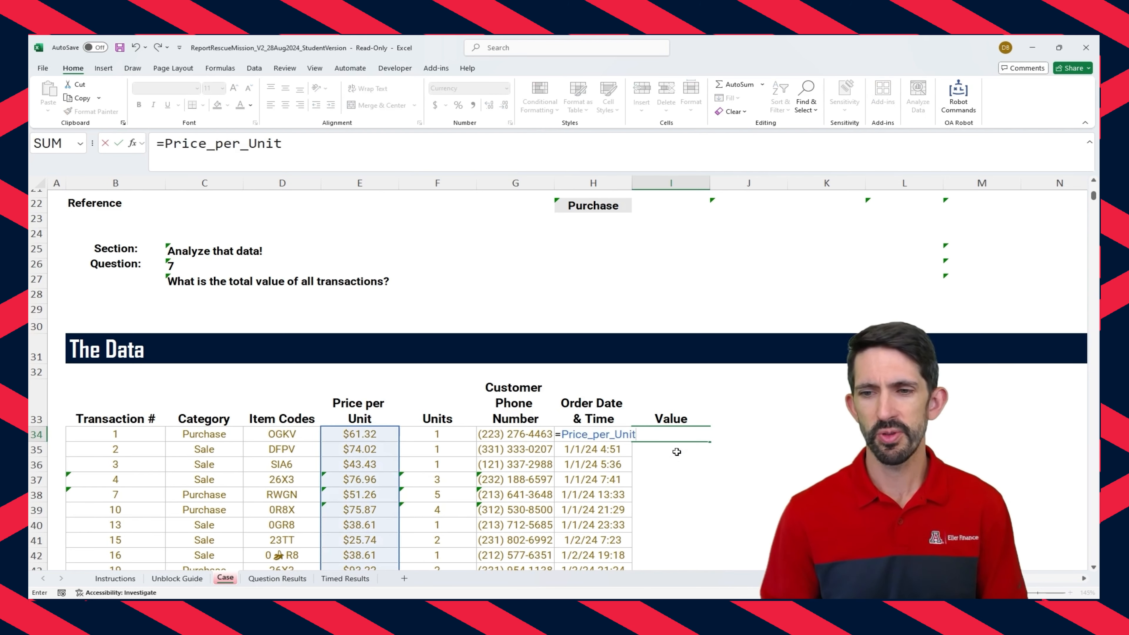
text(*units)
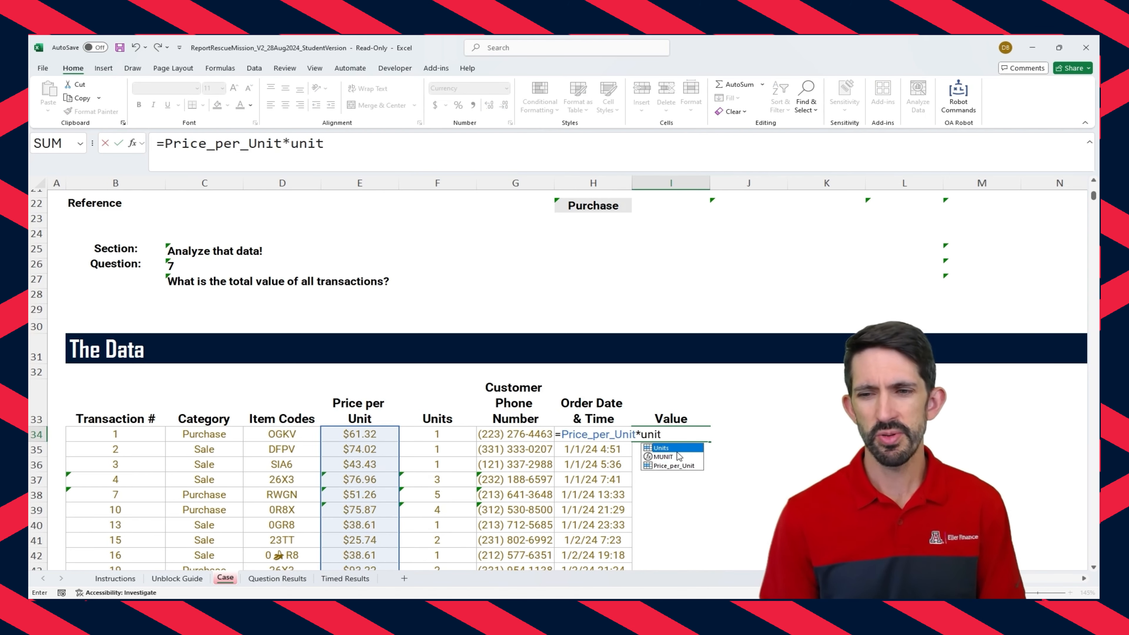
key(Tab)
key(Return)
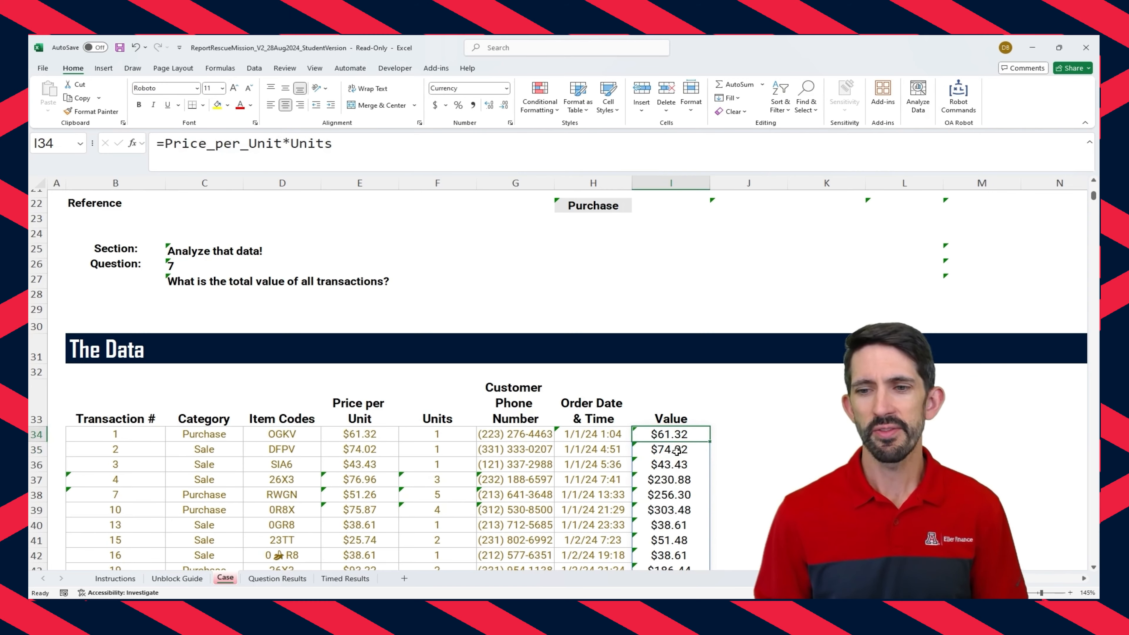
key(ctrl+shift+Down)
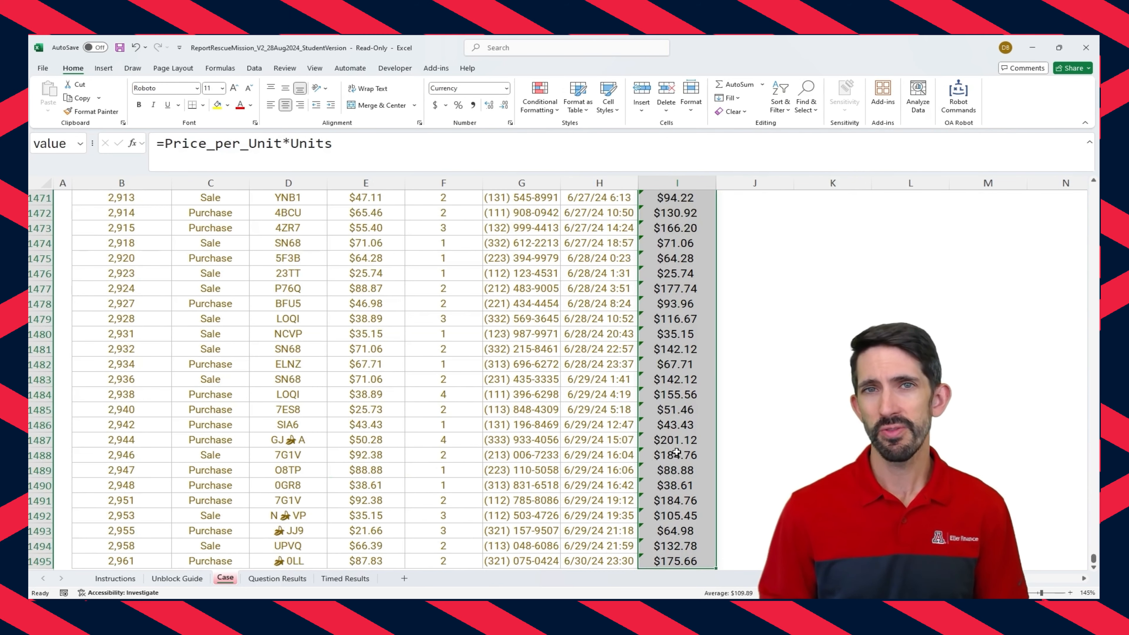
Step: Answer question 7 in I19 with a SUM formula on the value range
key(ctrl+Up)
key(ctrl+Up)
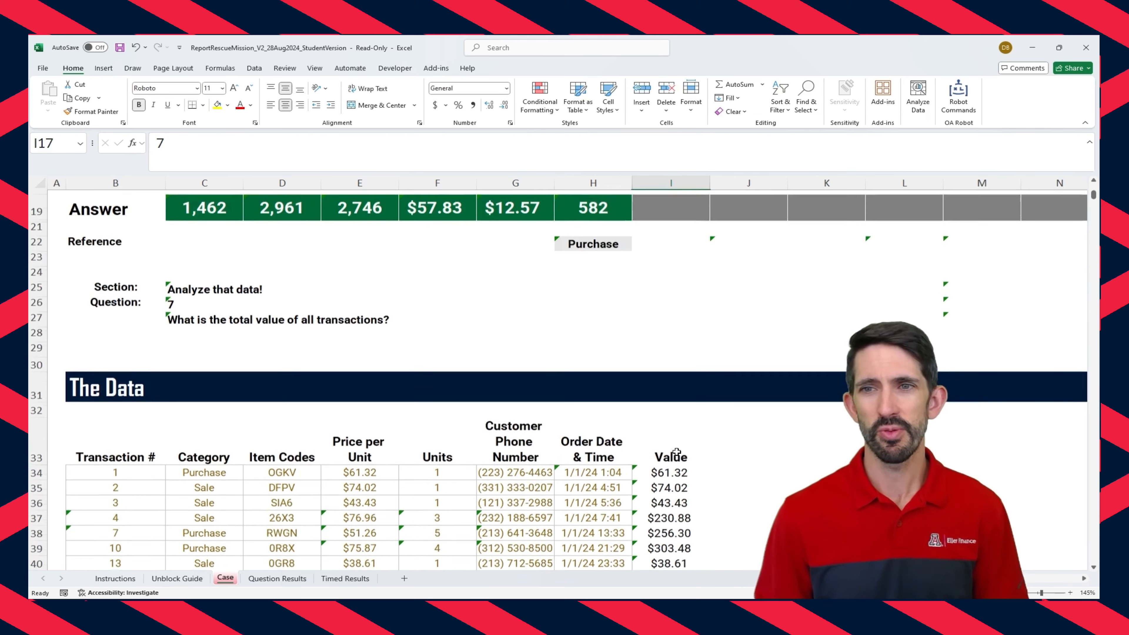
key(Down)
key(Down)
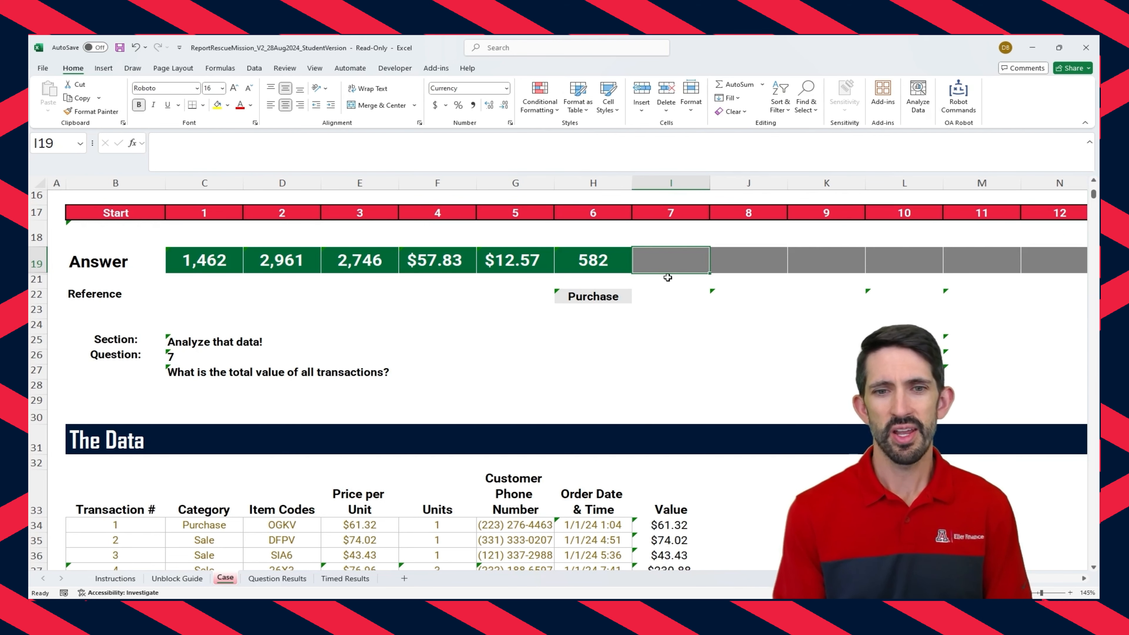
text(=sum(va)
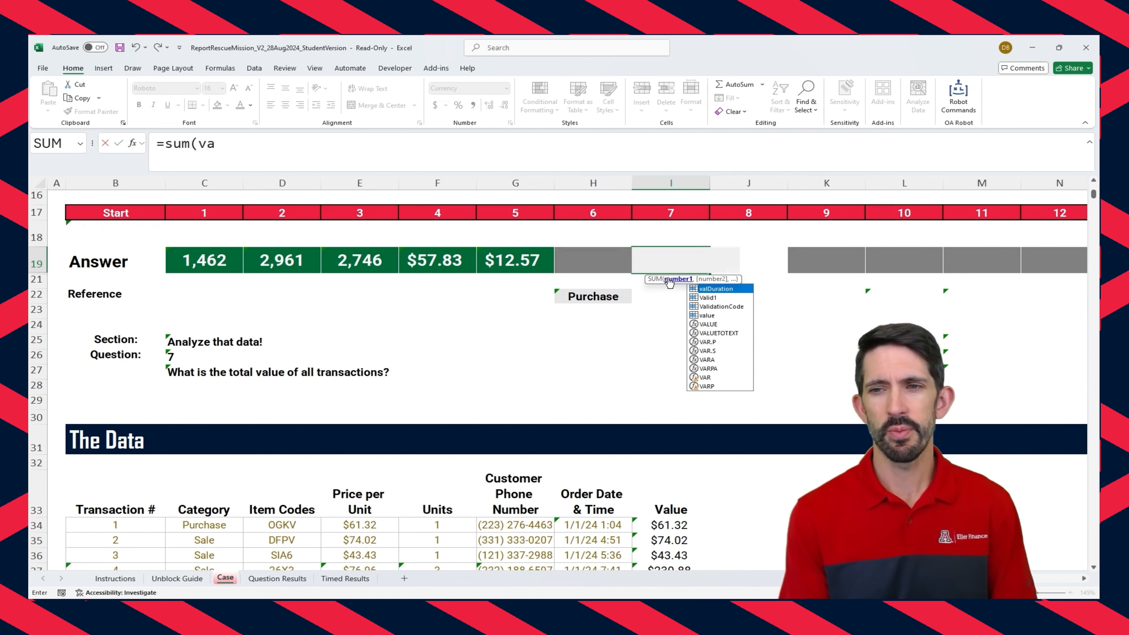
text(lue))
key(Return)
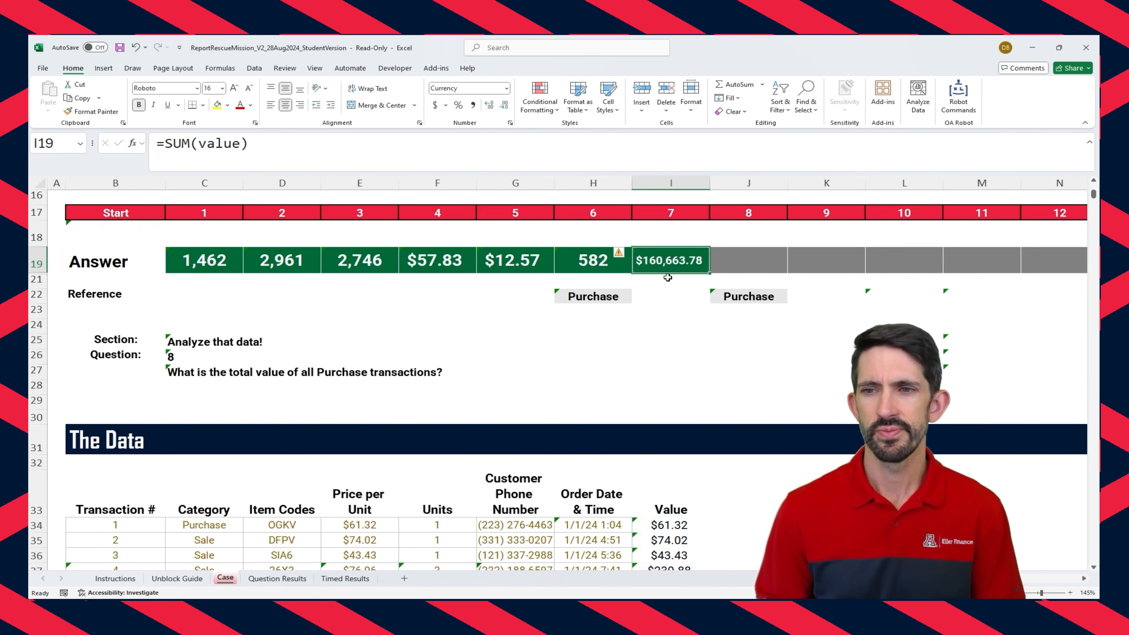
Step: Answer question 8 in J19 with a SUMIFS formula that sums value where Category matches the reference in J22
key(Right)
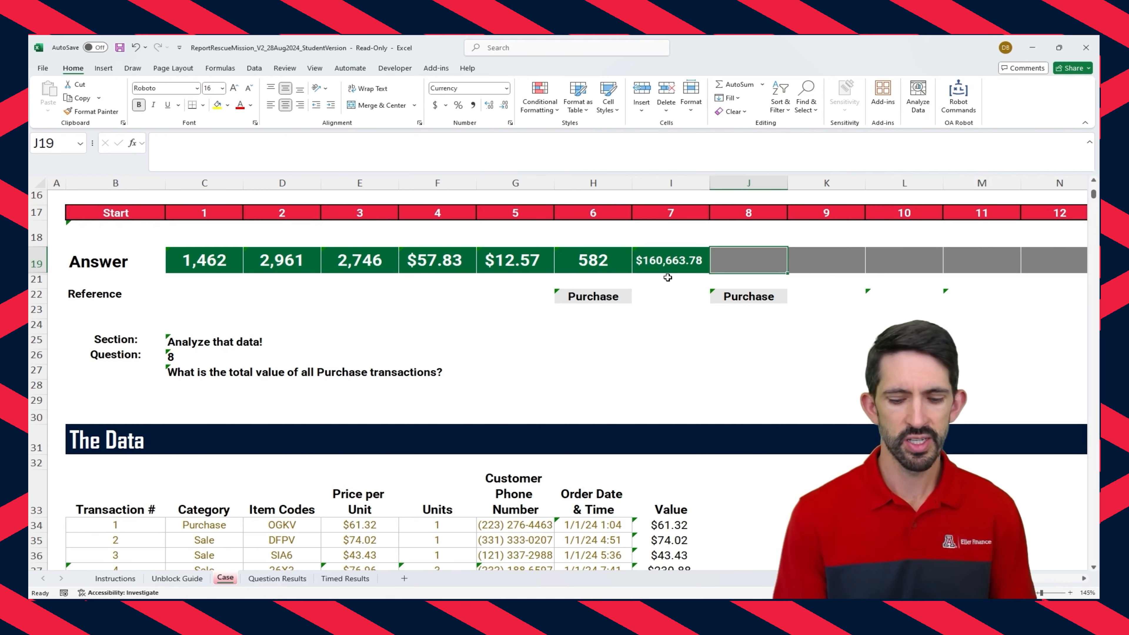
text(=sumifs)
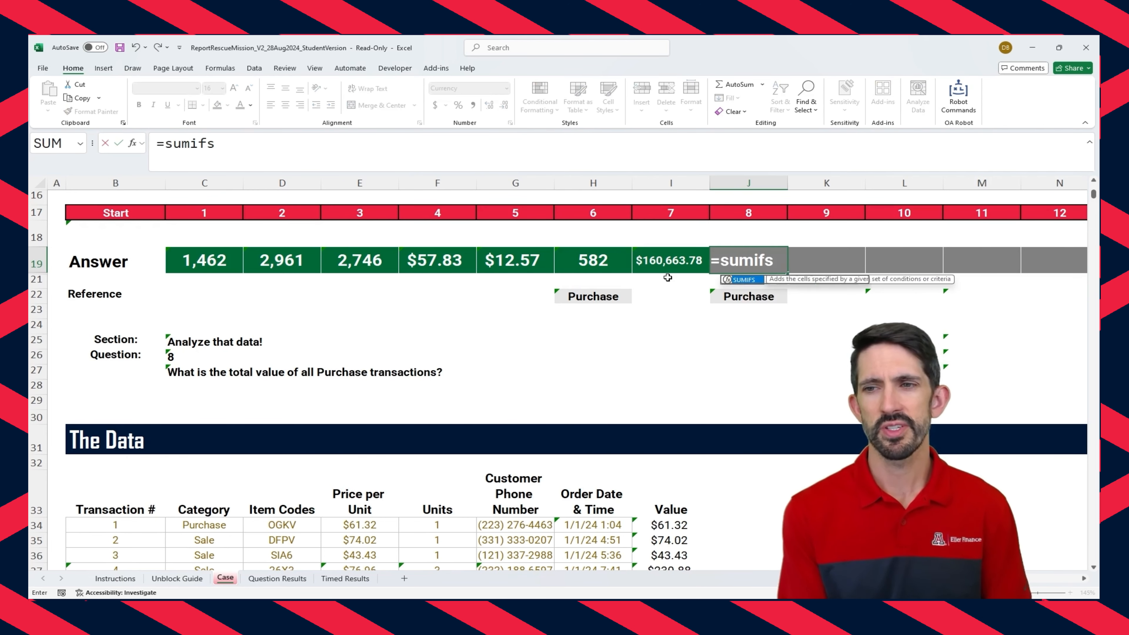
text((value)
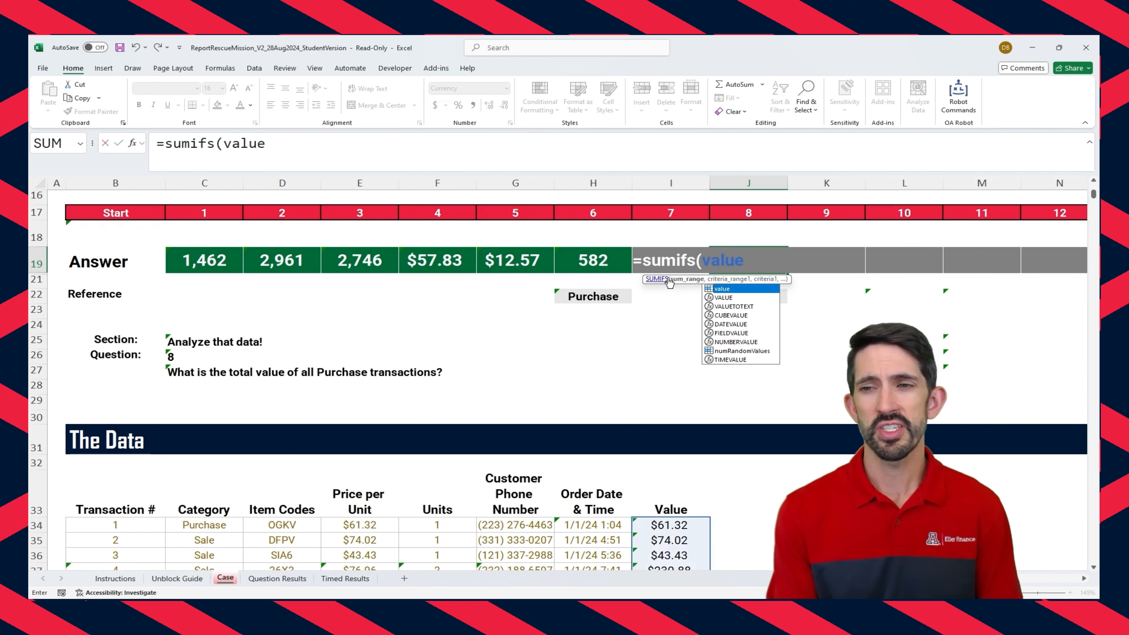
text(,Category)
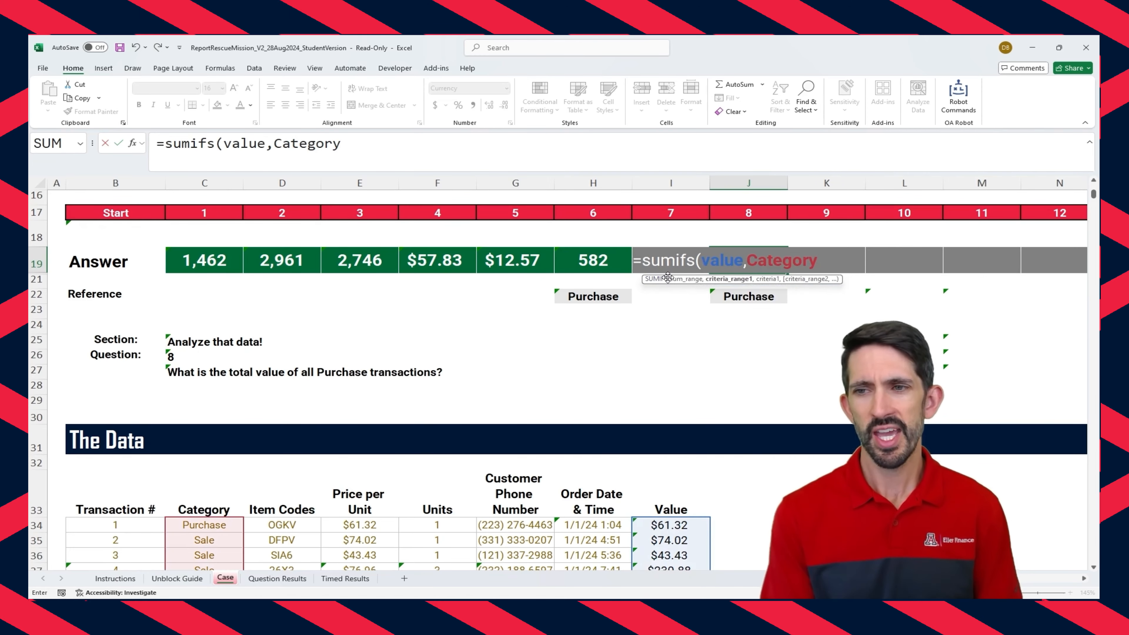
text(,)
key(Down)
key(Down)
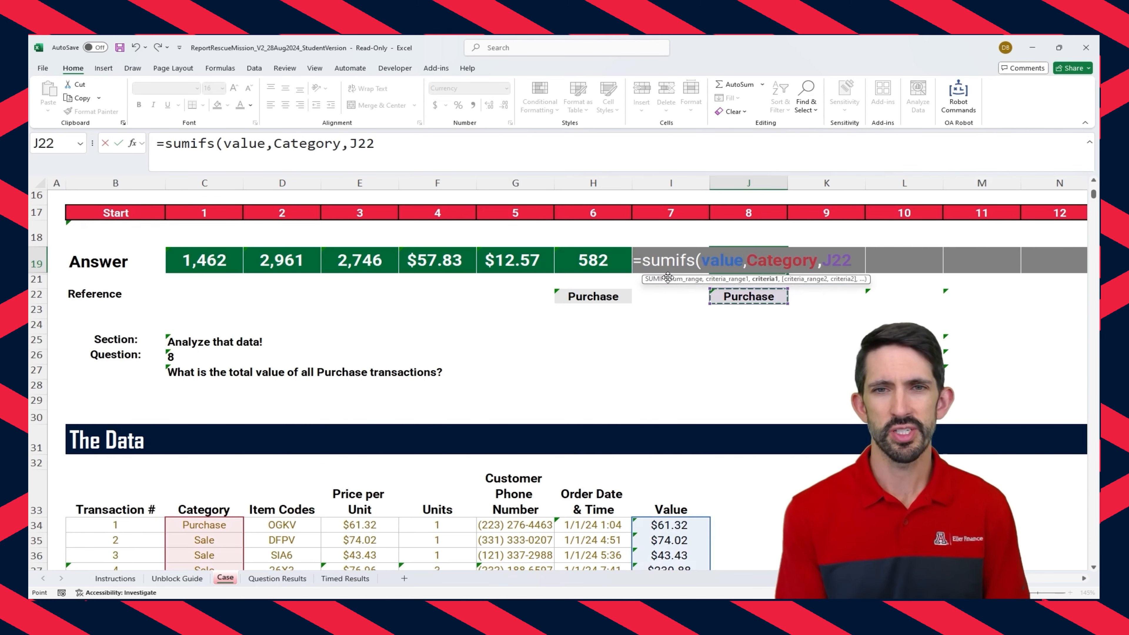
text())
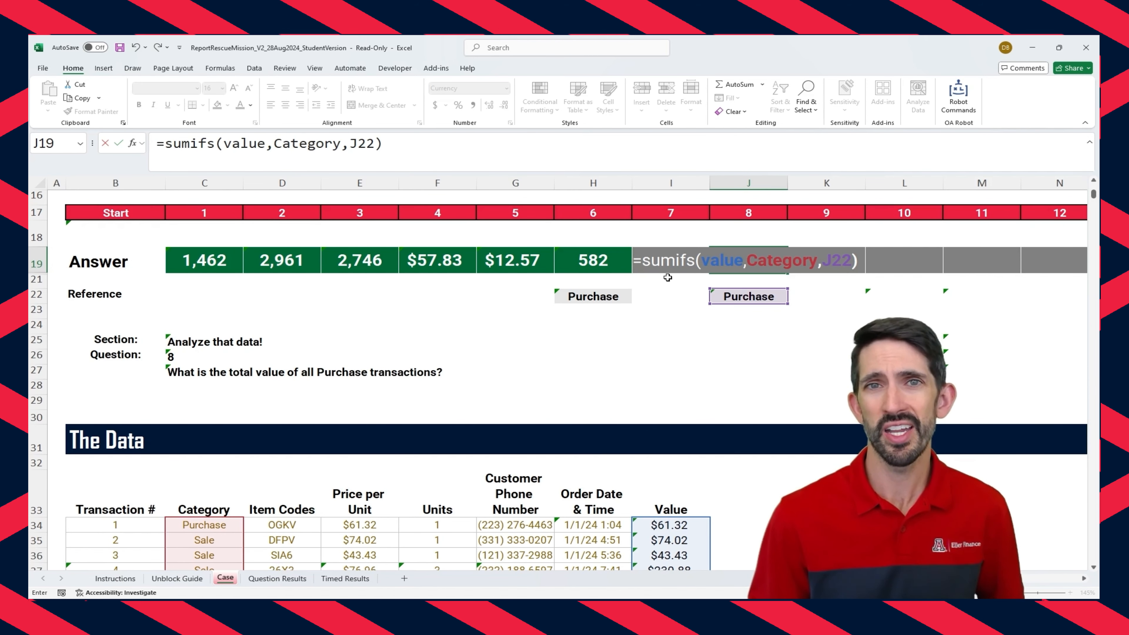
key(ctrl+Return)
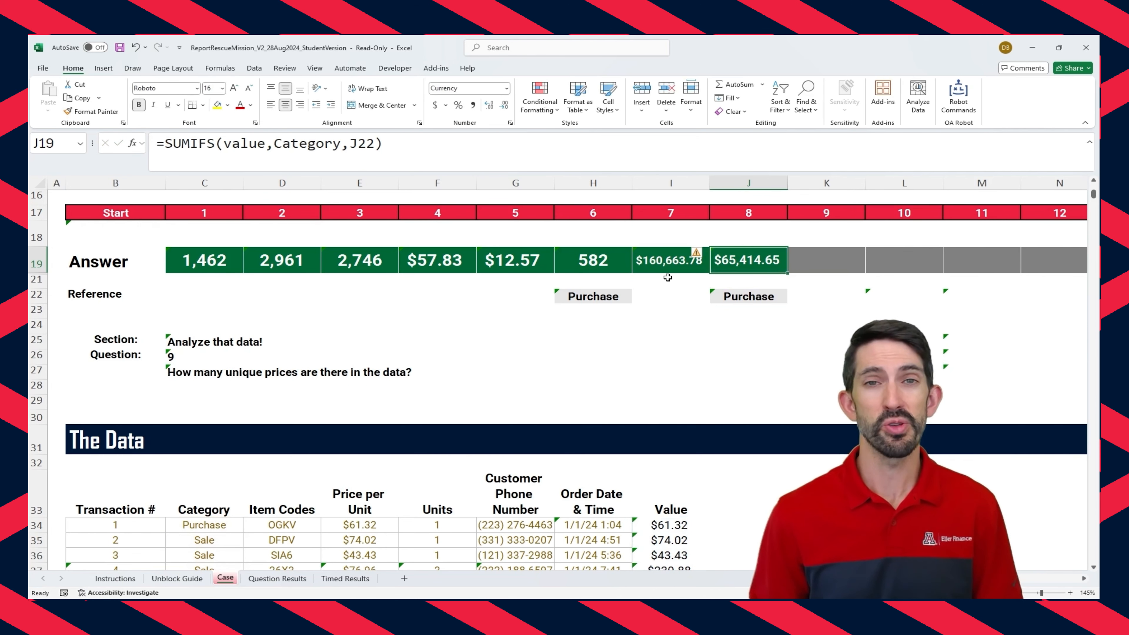
key(Right)
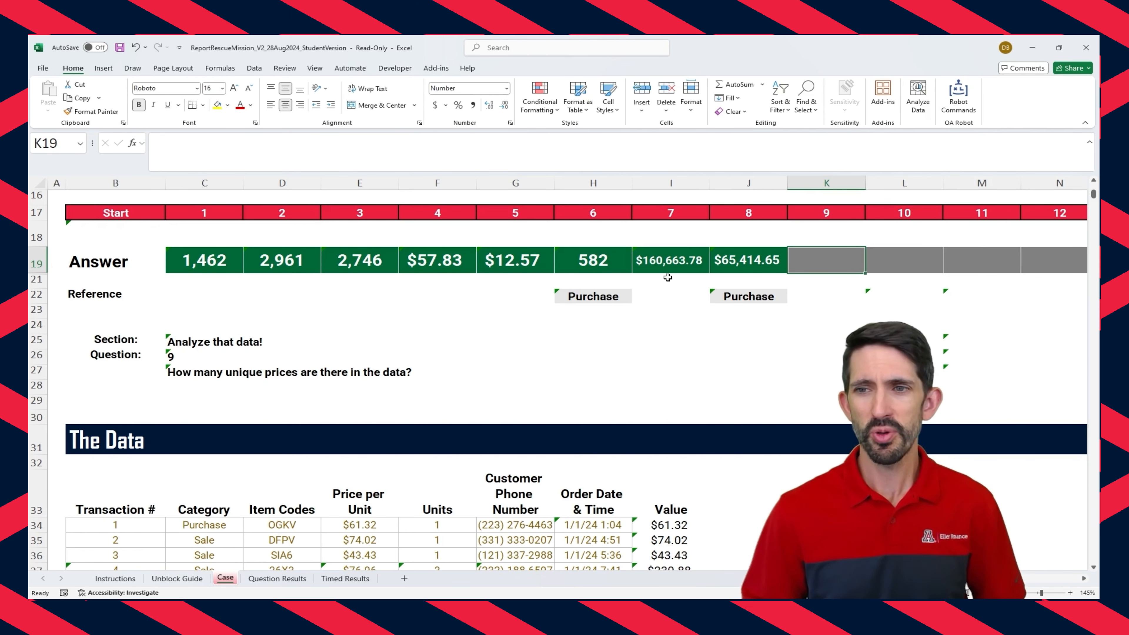
key(Left)
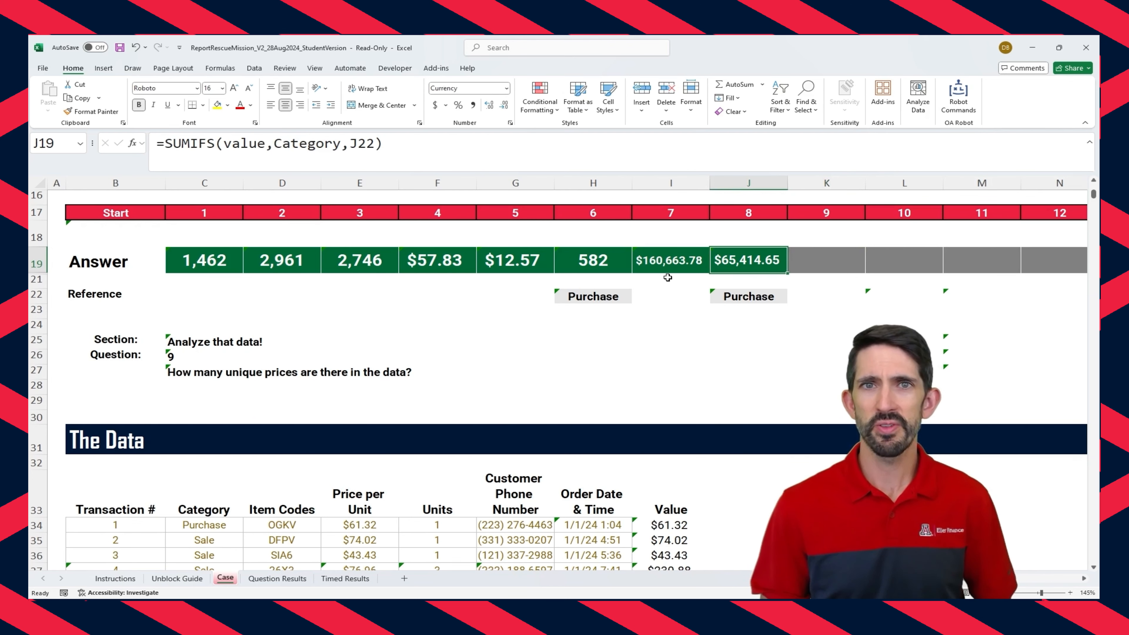
key(Left)
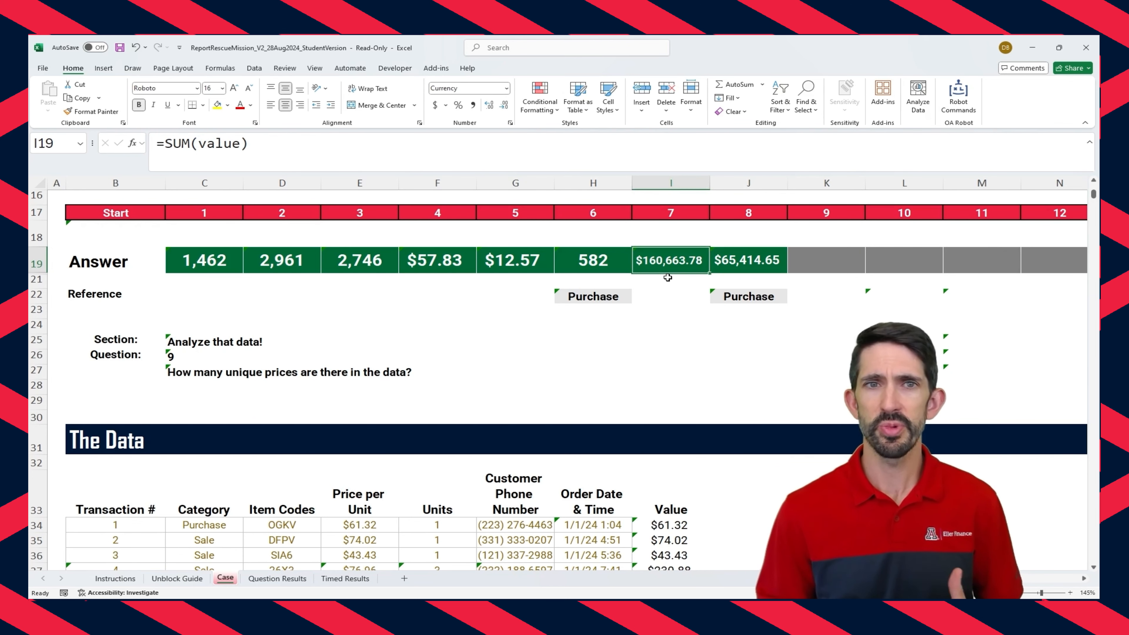
key(Right)
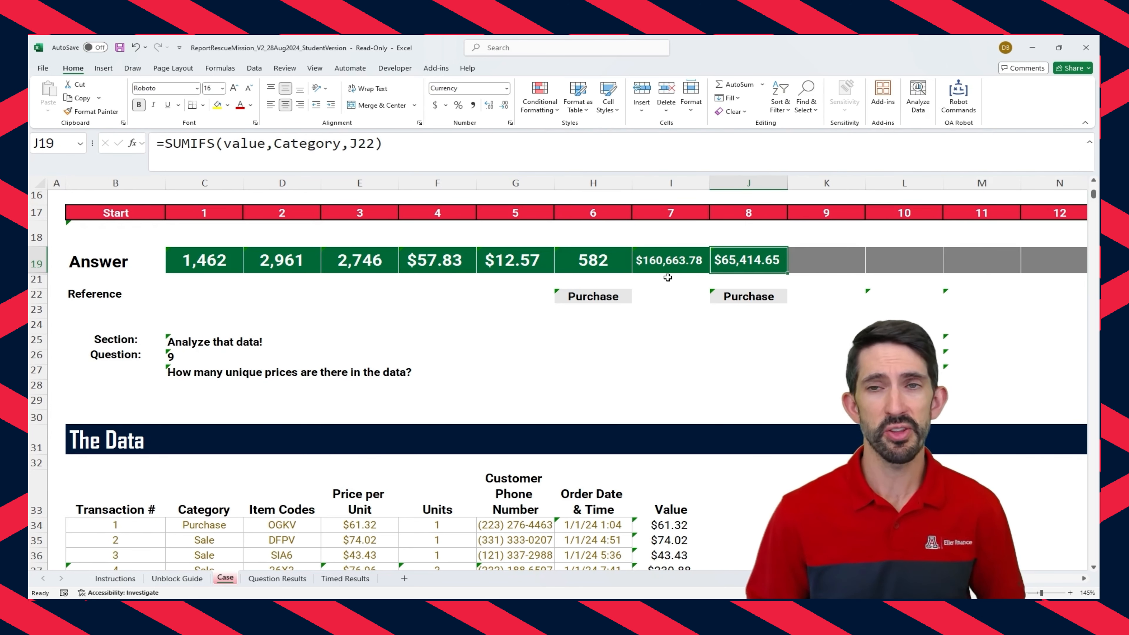
Step: Enter a UNIQUE formula on the Price_per_Unit range in K19 for question 9
key(Right)
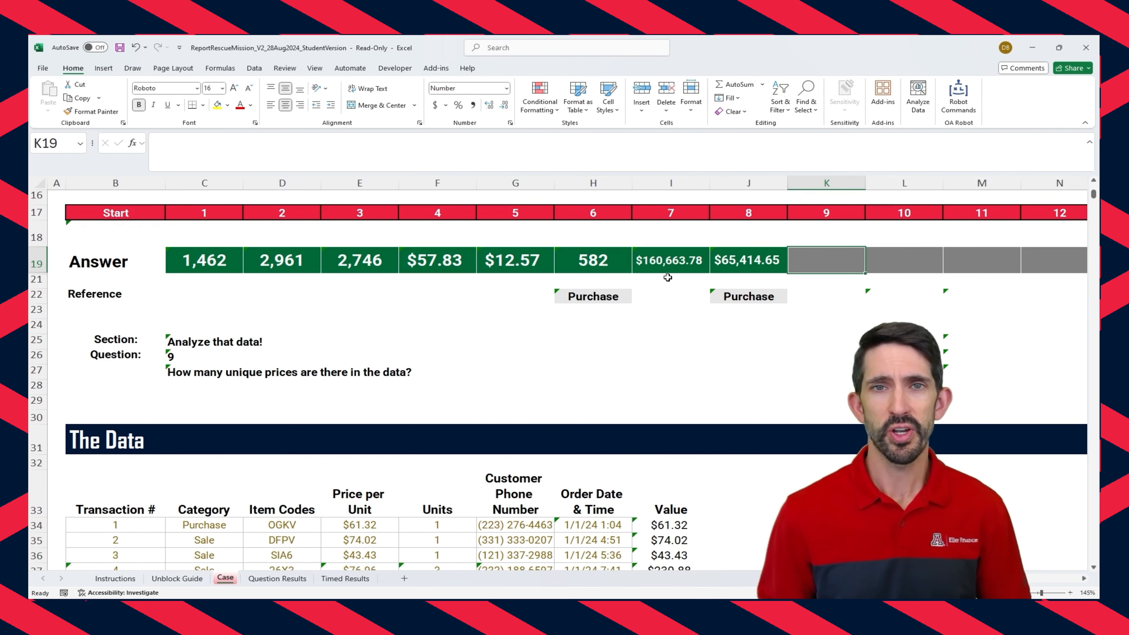
text(=unique()
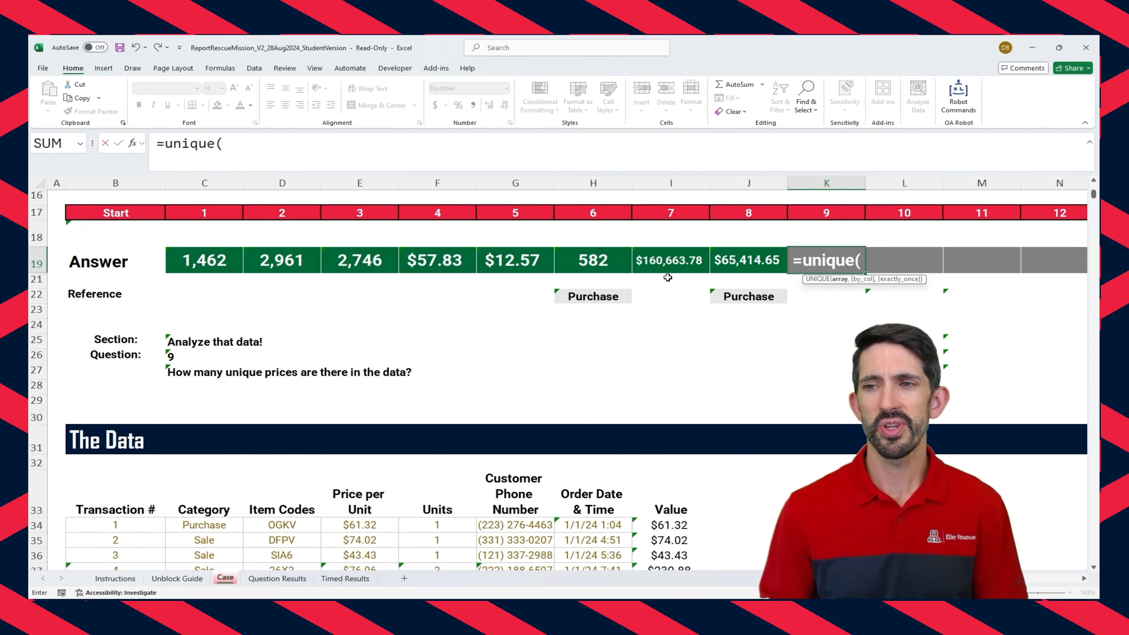
text(price)
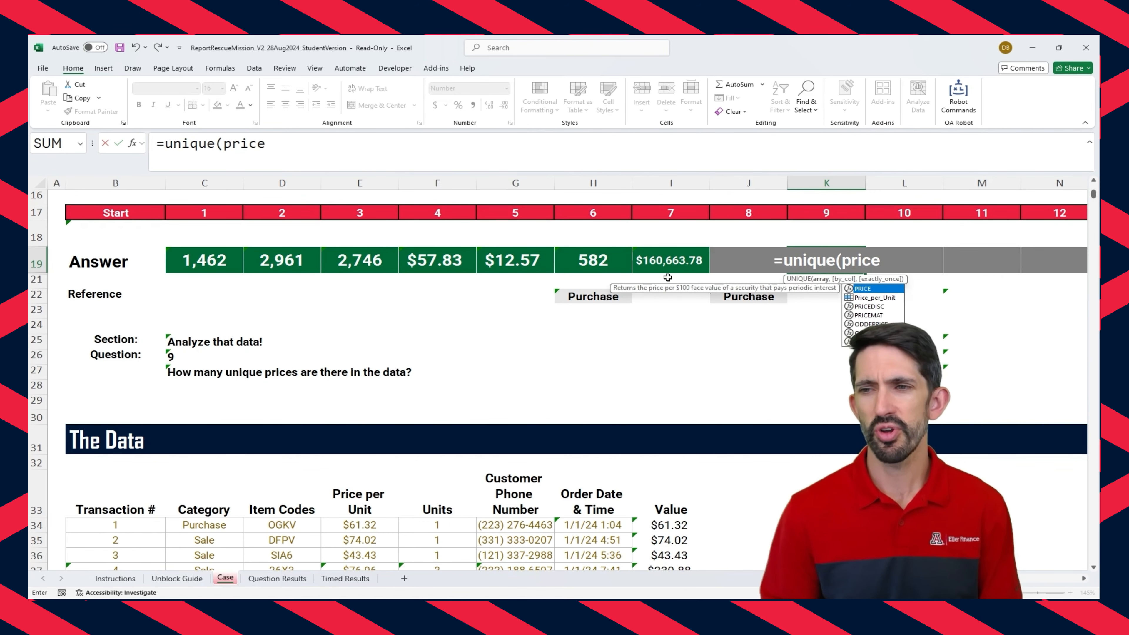
key(Tab)
text())
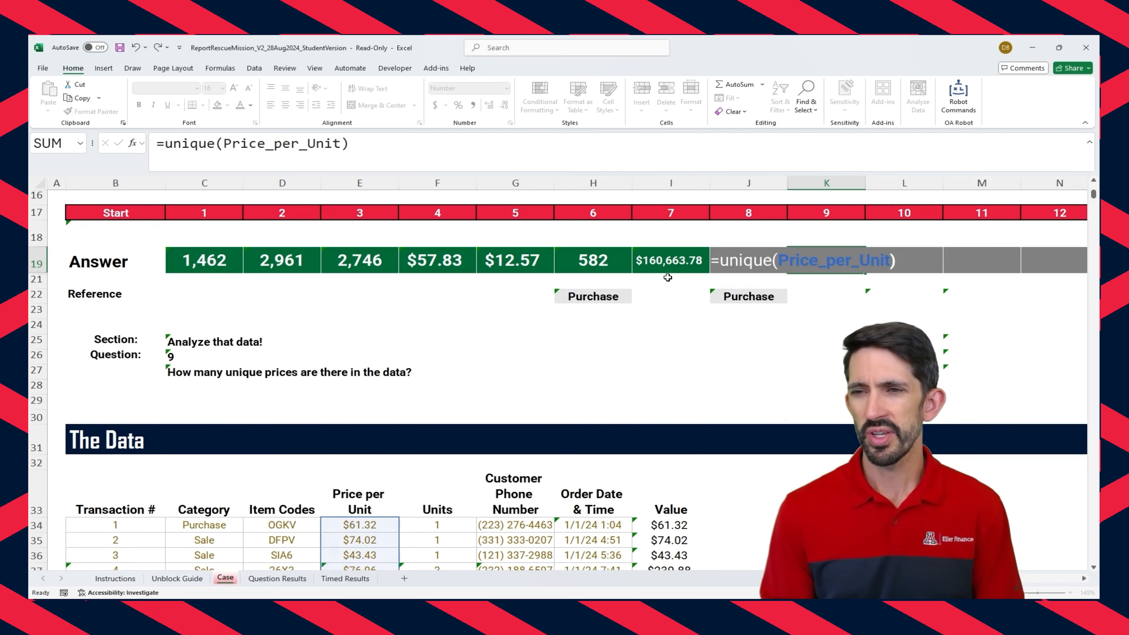
key(ctrl+Return)
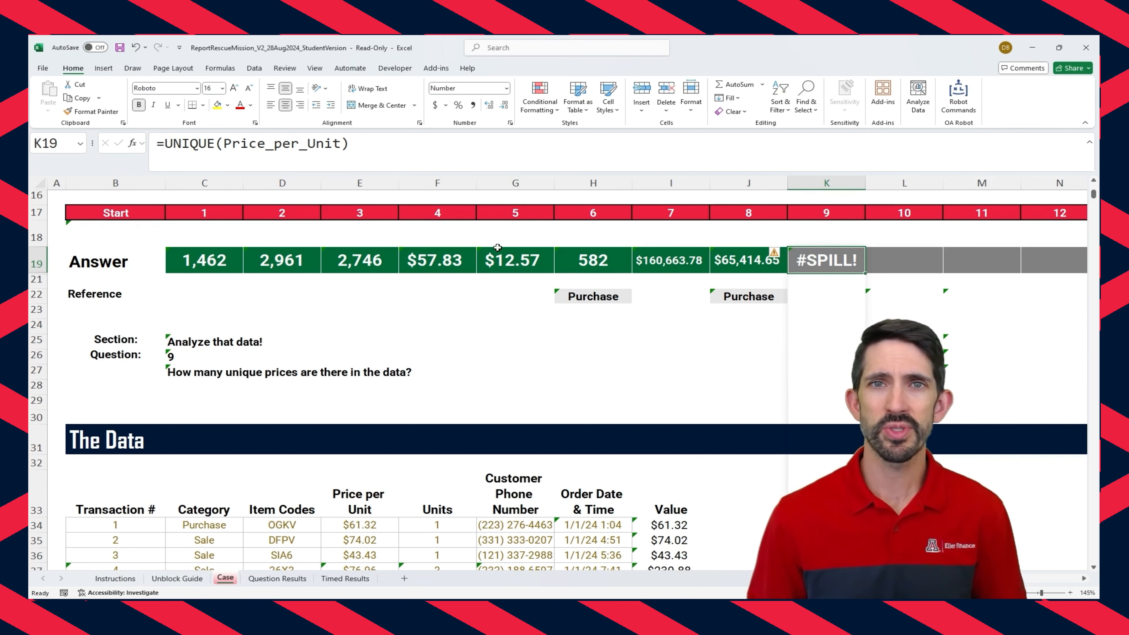
Step: Wrap the K19 formula in COUNT so it reads =COUNT(UNIQUE(Price_per_Unit))
click(163, 149)
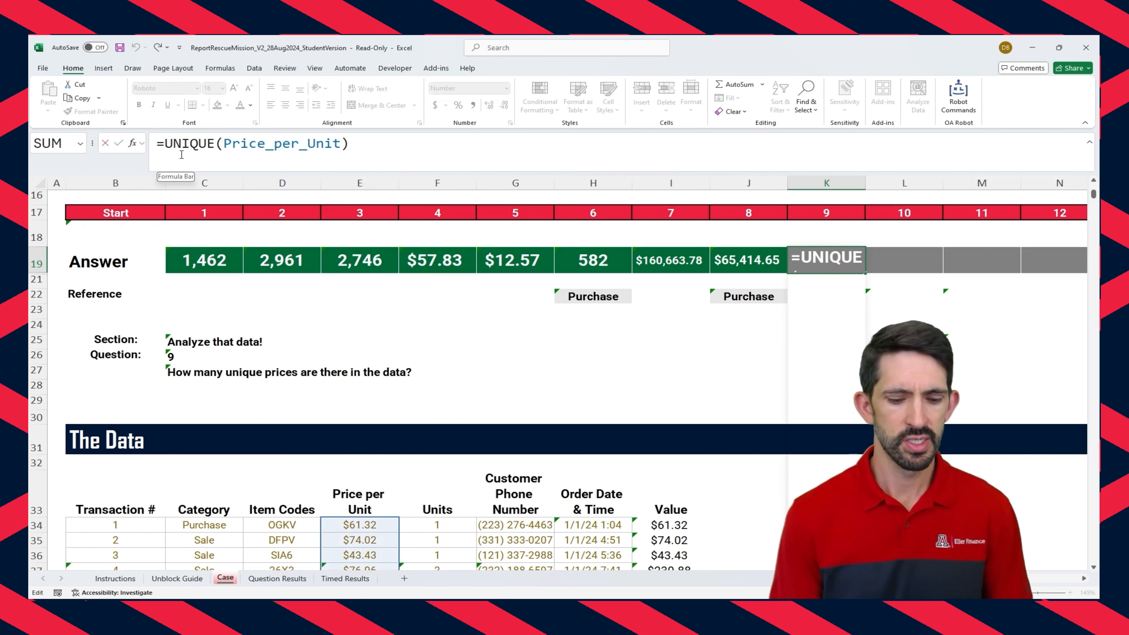
text(count()
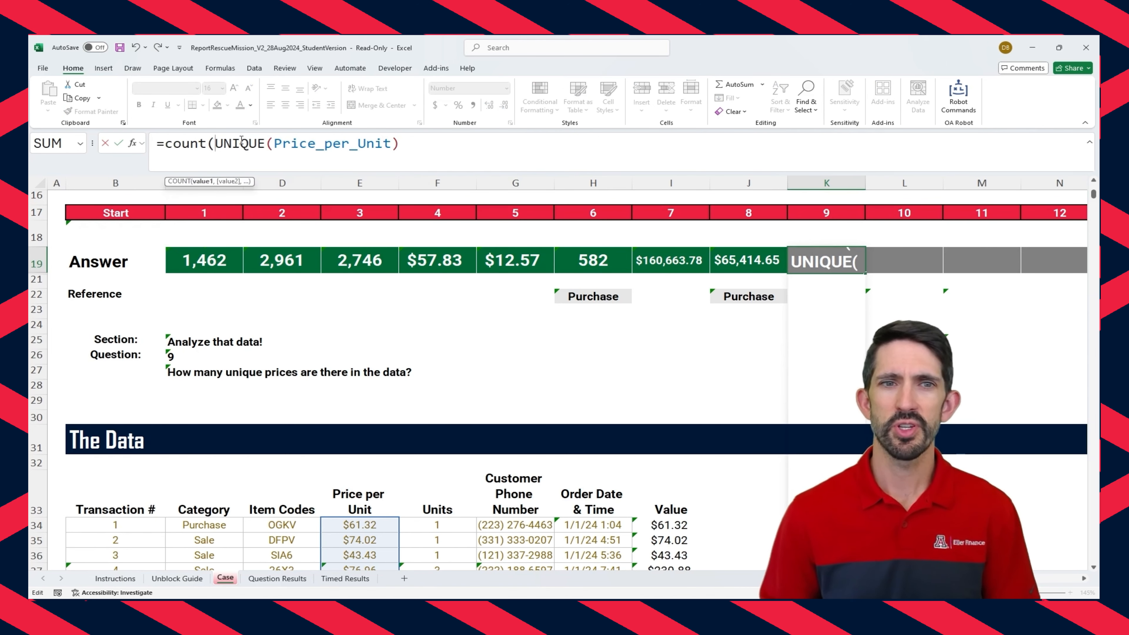
click(423, 147)
text())
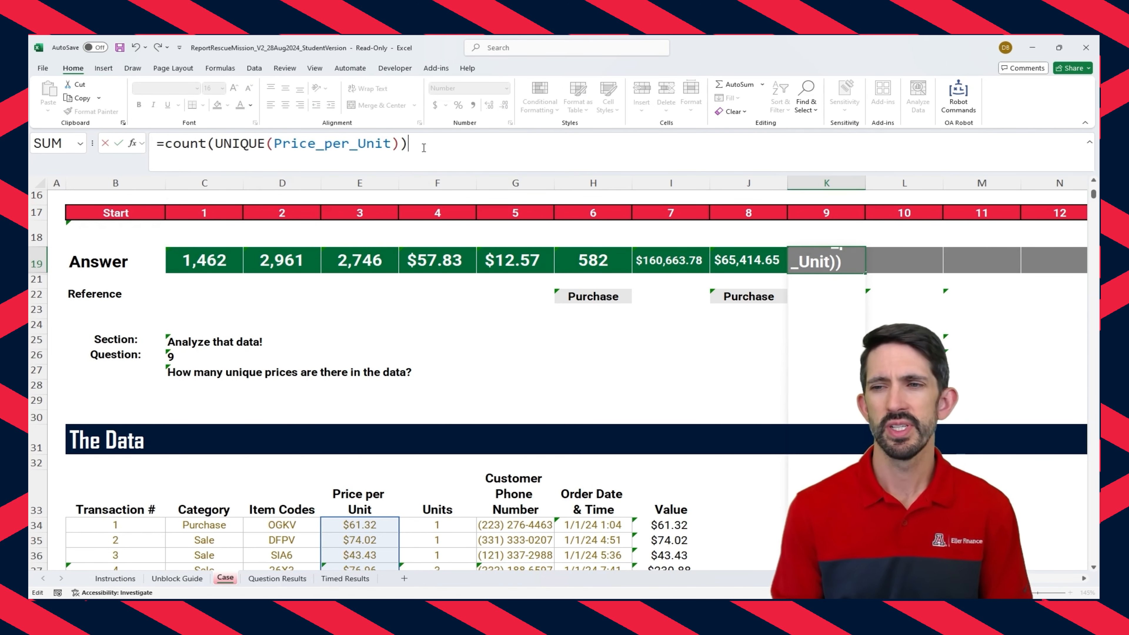
key(ctrl+Return)
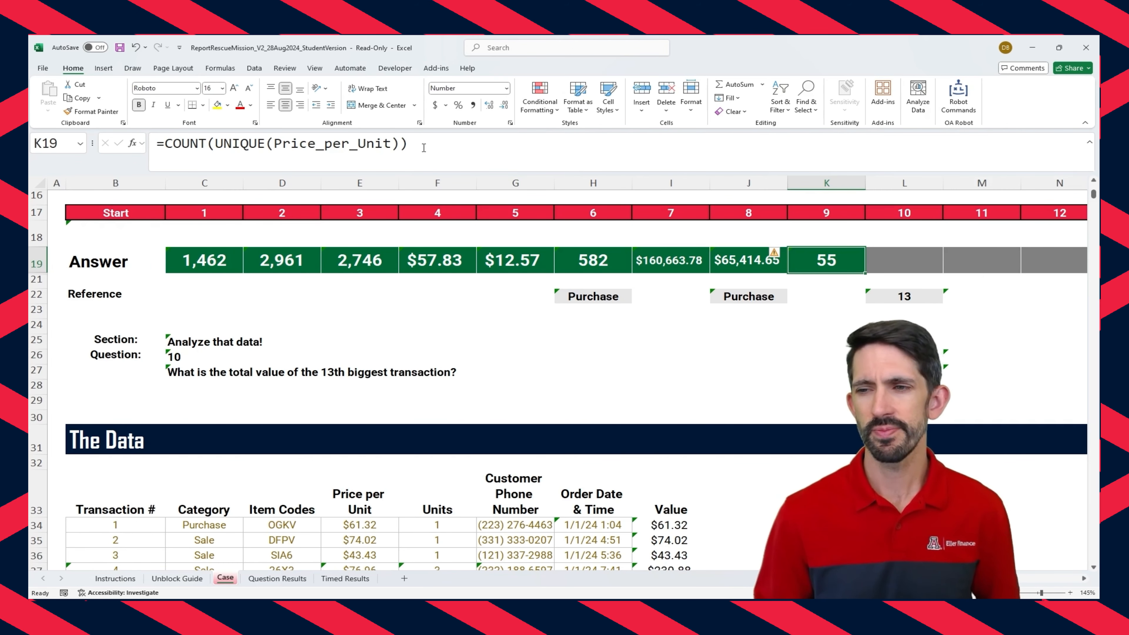
Step: Answer question 10 in L19 with a LARGE formula on the value range, using the reference in L22 as the rank
key(Right)
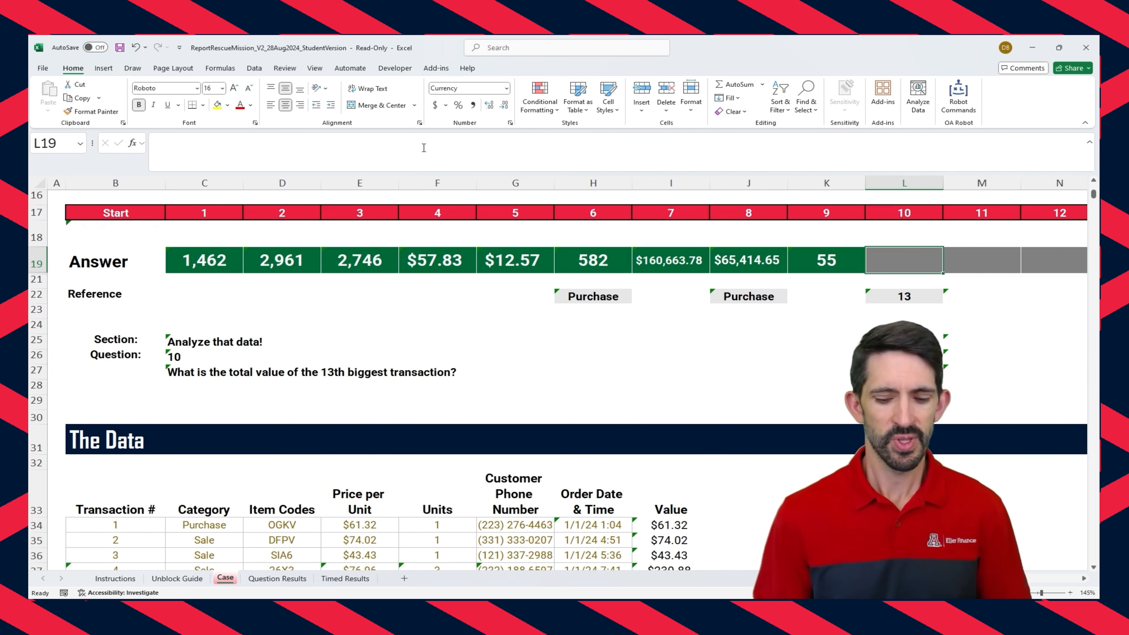
text(=large()
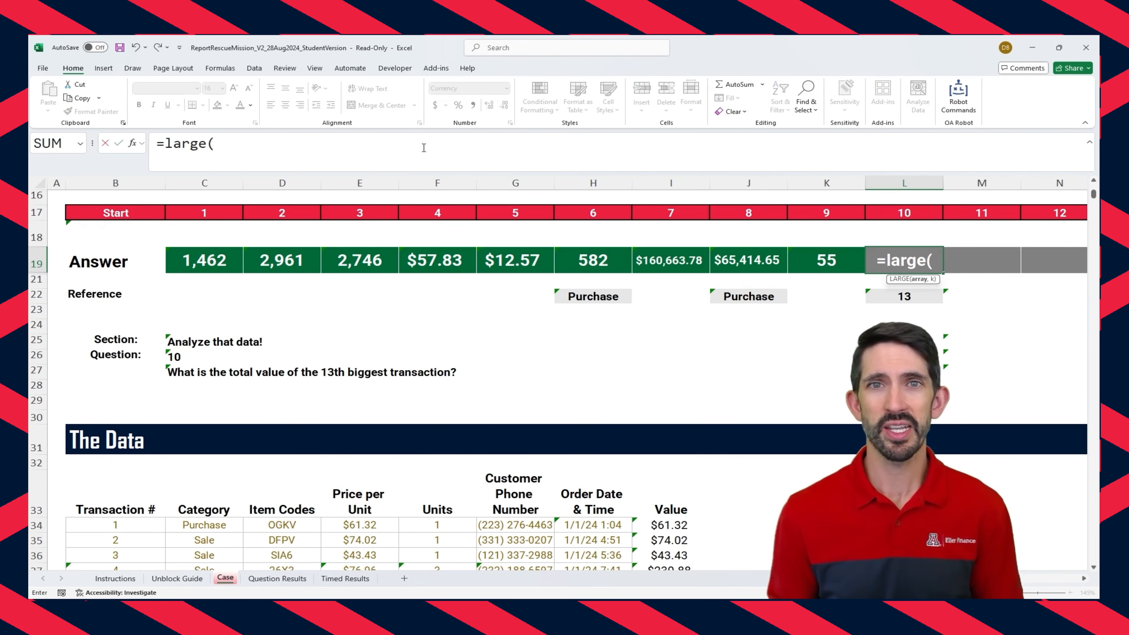
text(va)
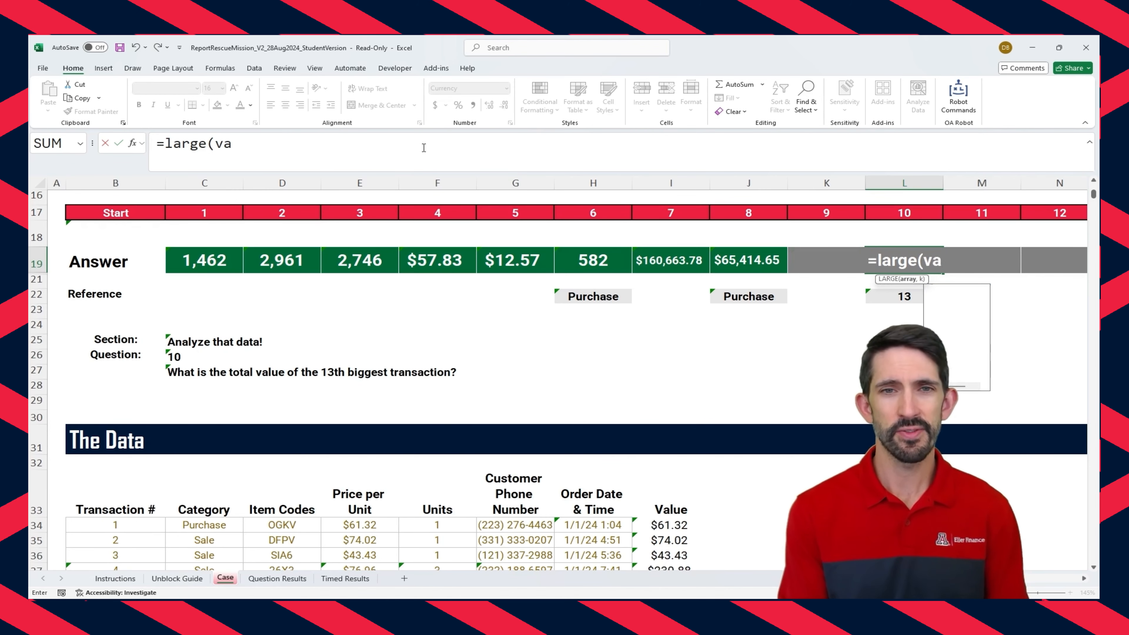
text(lue,1)
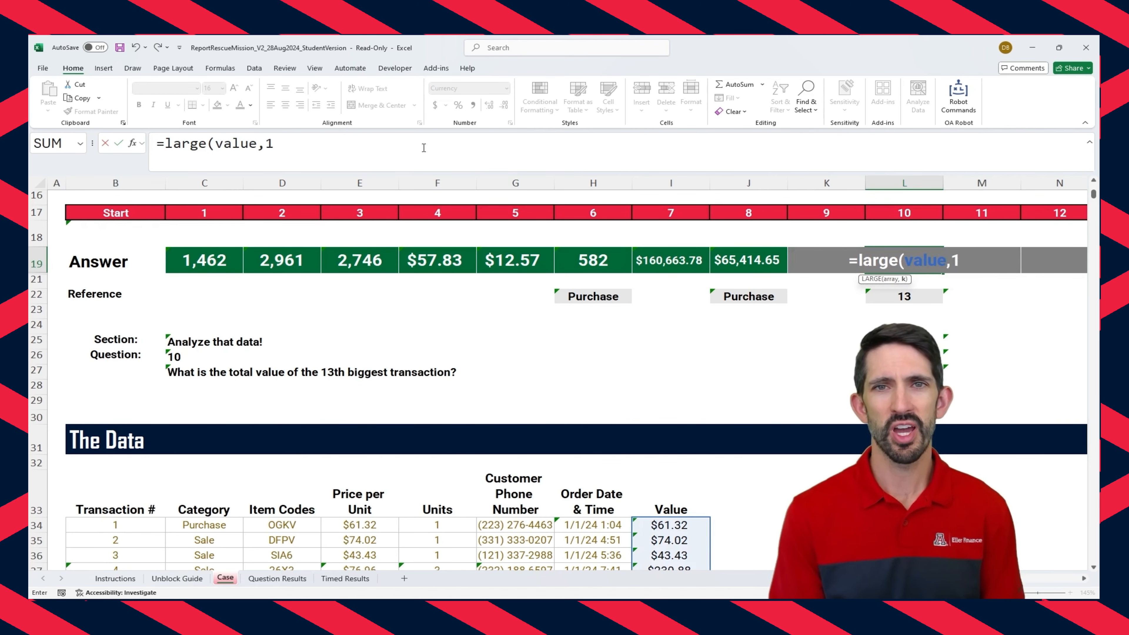
text())
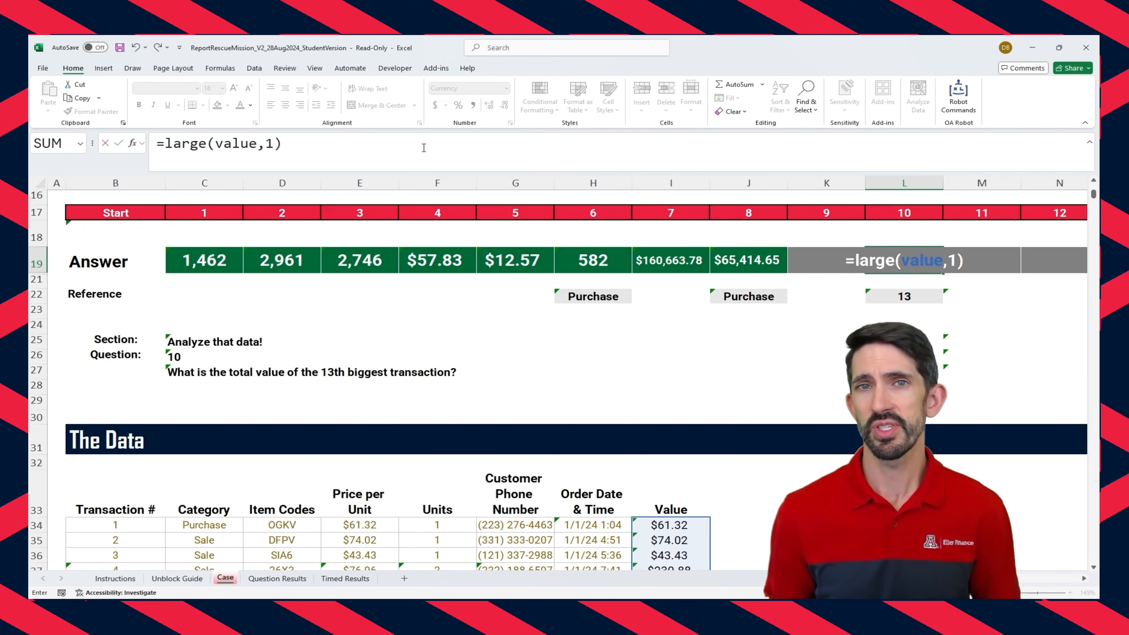
key(BackSpace)
key(BackSpace)
key(BackSpace)
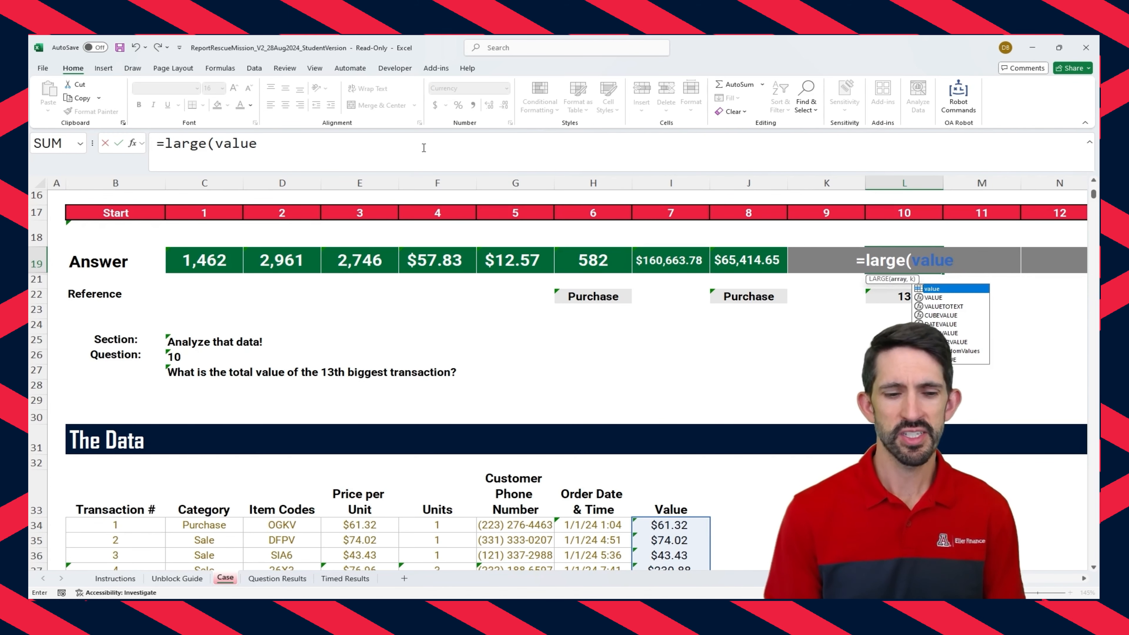
text(,)
key(Down)
key(Down)
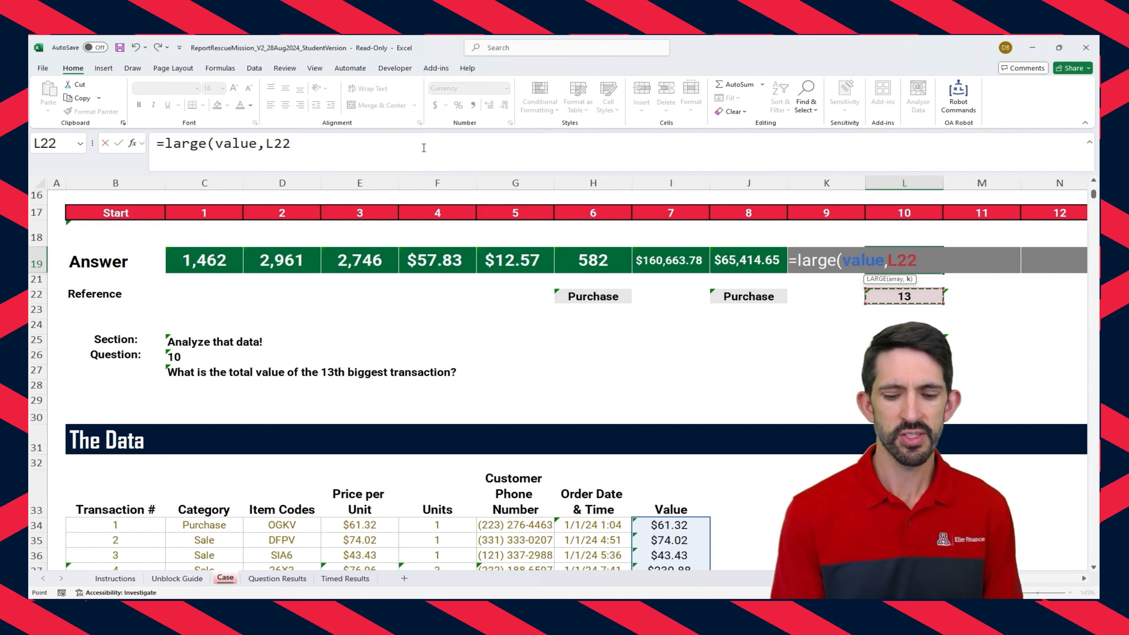
key(ctrl+Return)
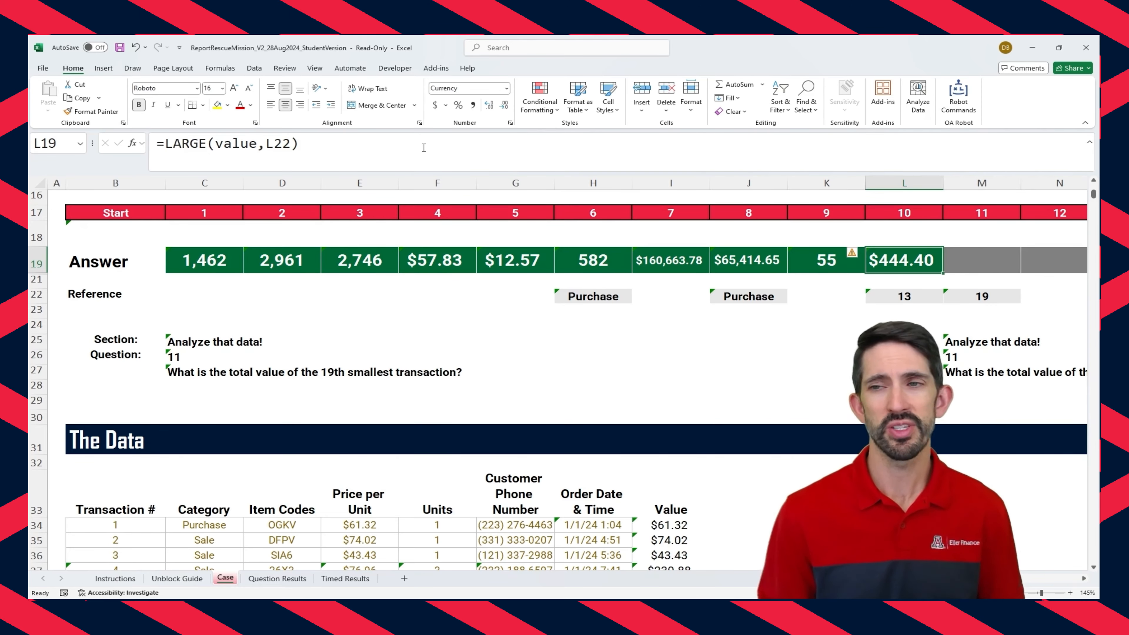
Step: Answer question 11 in M19 with a SMALL formula on the value range, using the reference in M22 as the rank
key(Right)
key(Right)
key(Right)
key(Right)
key(Right)
key(Right)
key(Right)
key(Left)
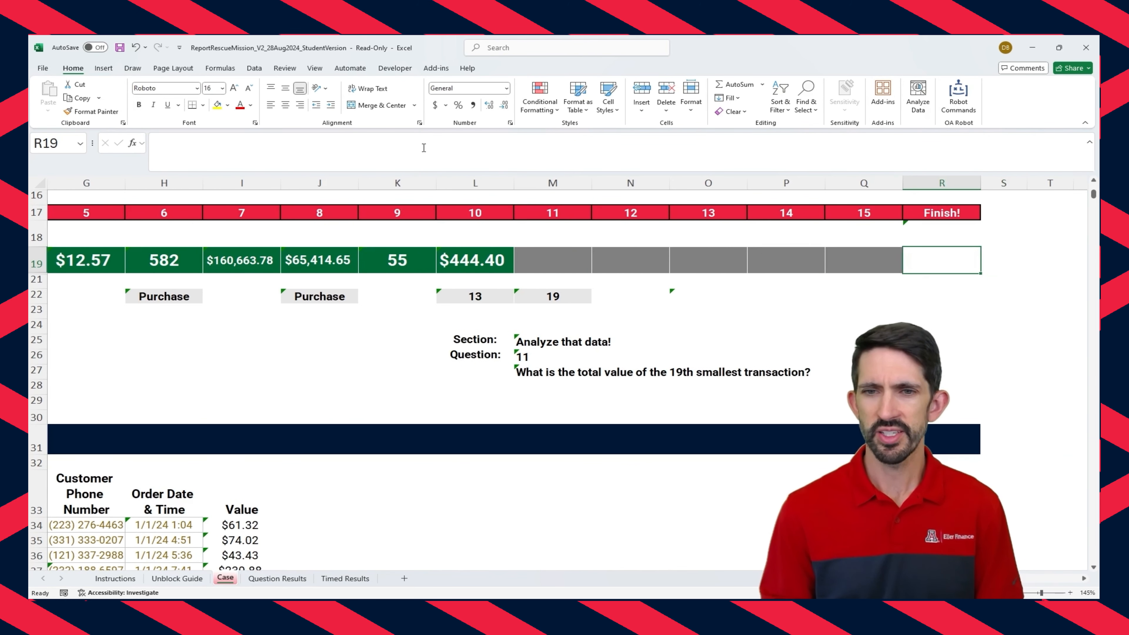
key(ctrl+Left)
key(Right)
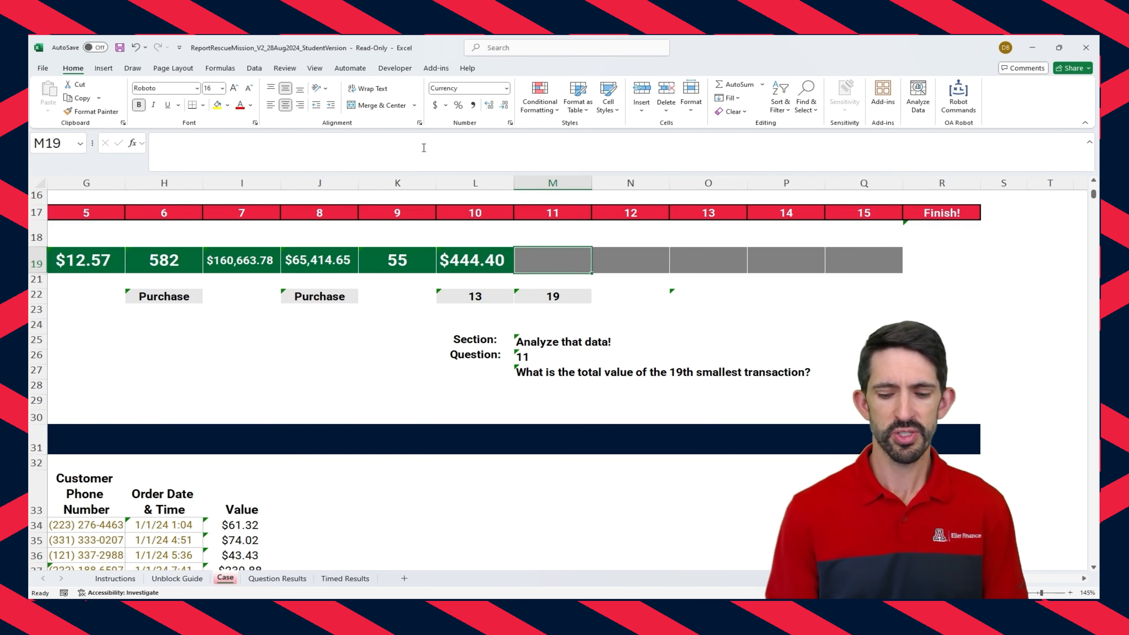
text(=small(val)
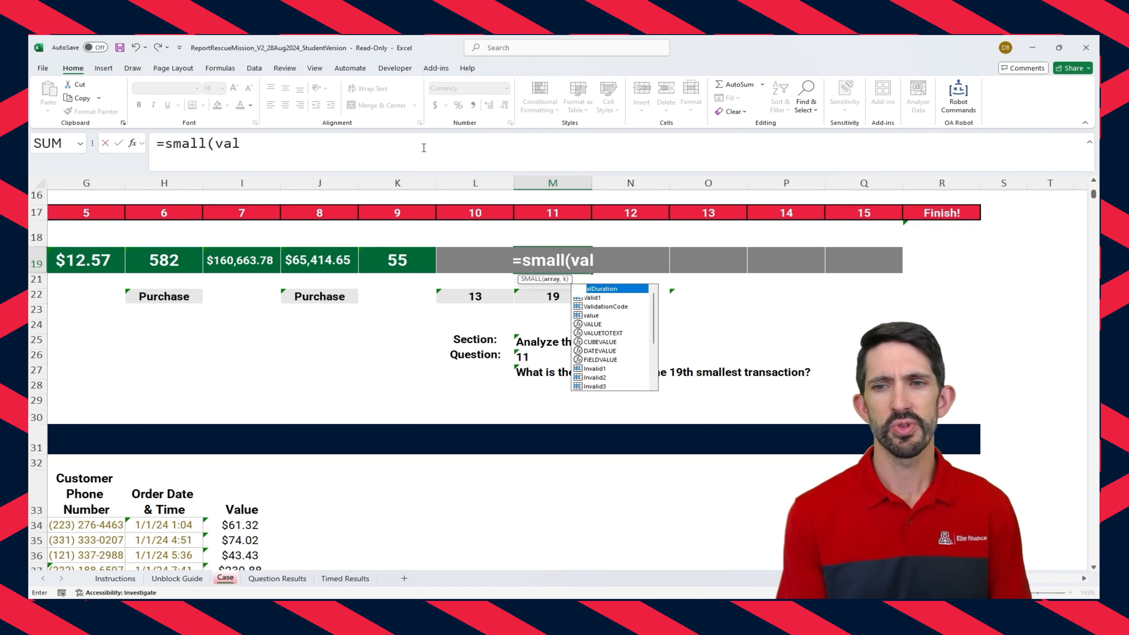
text(ue,)
key(Down)
key(Down)
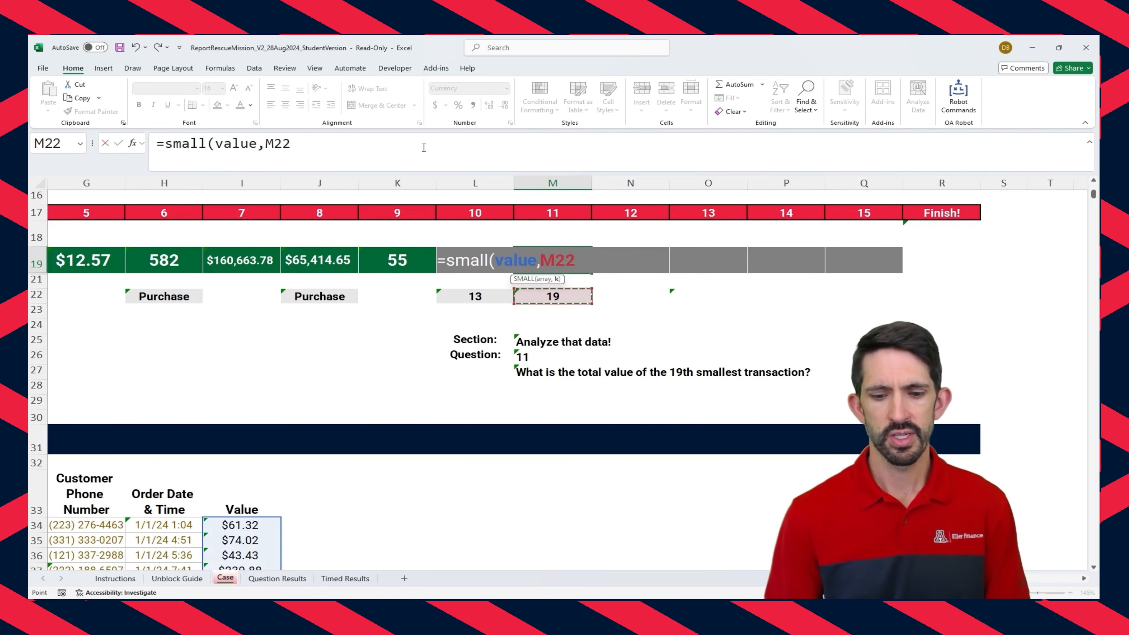
text())
key(ctrl+Return)
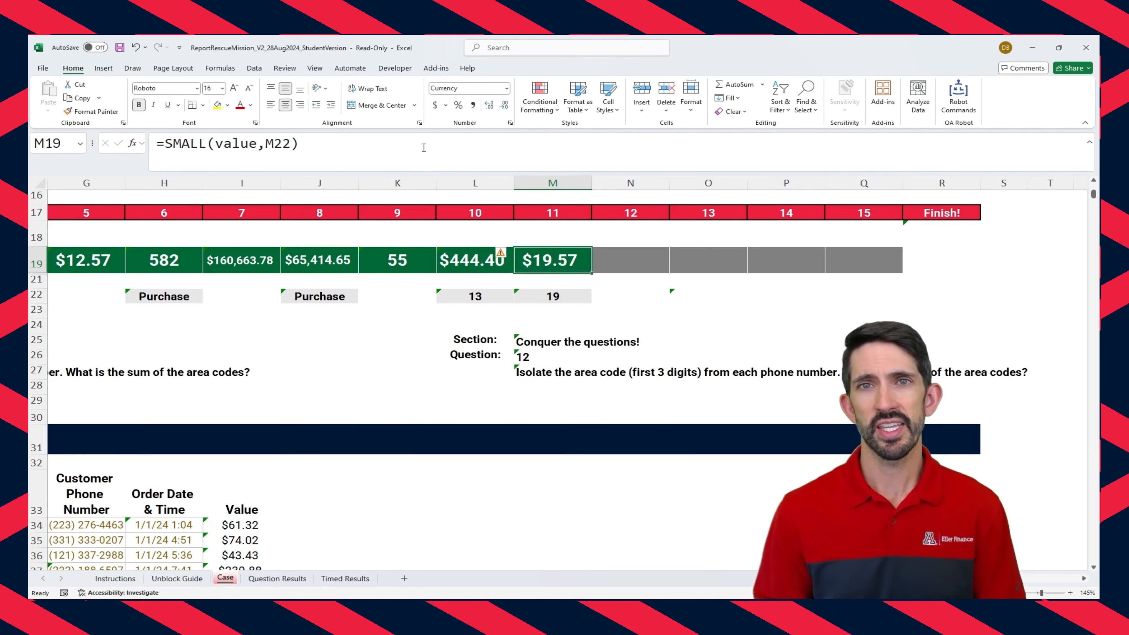
Step: Examine how the entries in the Customer Phone Number column are formatted, for question 12 on area codes
key(Right)
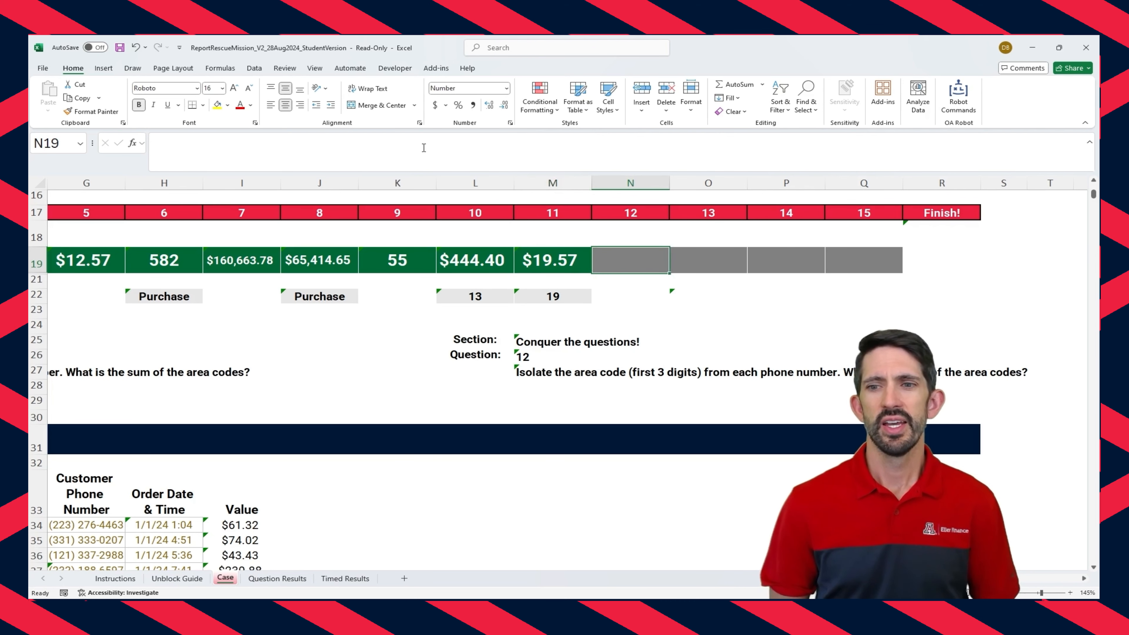
key(Left)
key(Left)
key(ctrl+Left)
key(Right)
key(ctrl+Down)
key(Down)
key(Down)
key(Down)
key(Down)
key(Down)
key(Down)
key(Down)
key(Down)
key(Down)
key(Down)
key(Down)
key(Down)
key(Down)
key(Right)
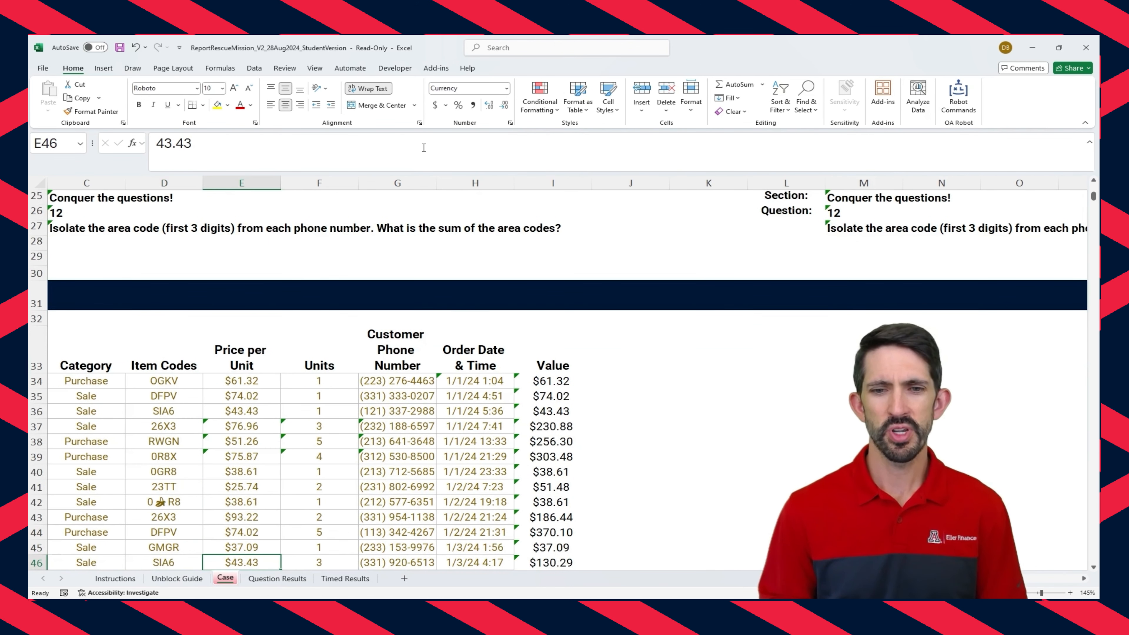
key(Right)
key(Right)
key(ctrl+Up)
key(Down)
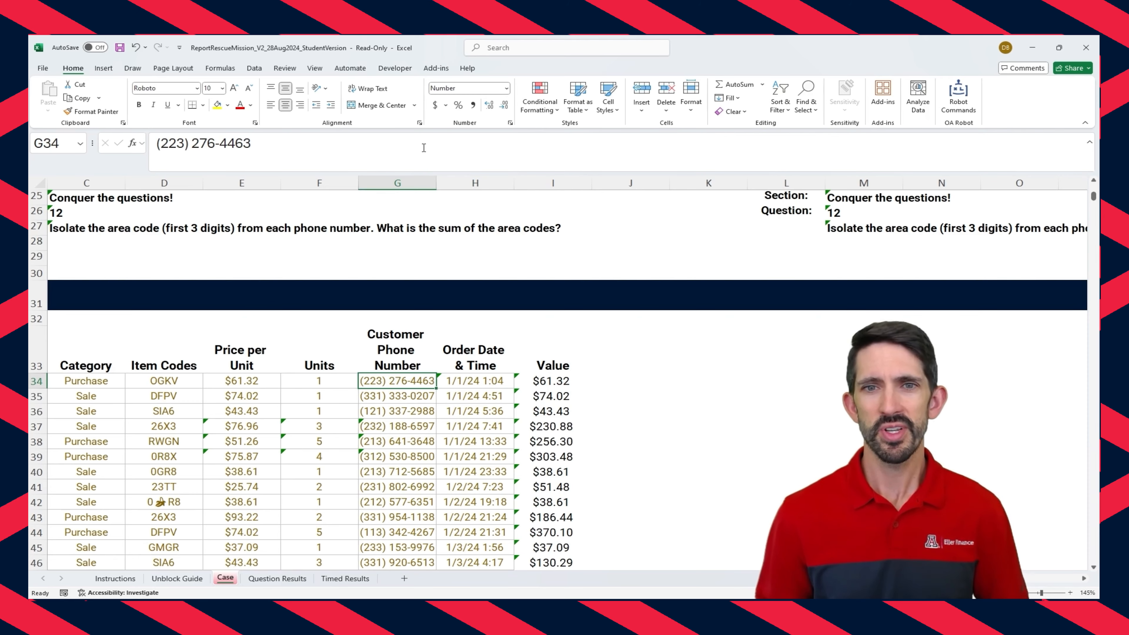
Step: Extract the first five characters of every phone number beside the Value column with =LEFT(Customer_Phone_Number,5) in J34
key(Right)
key(Right)
key(Right)
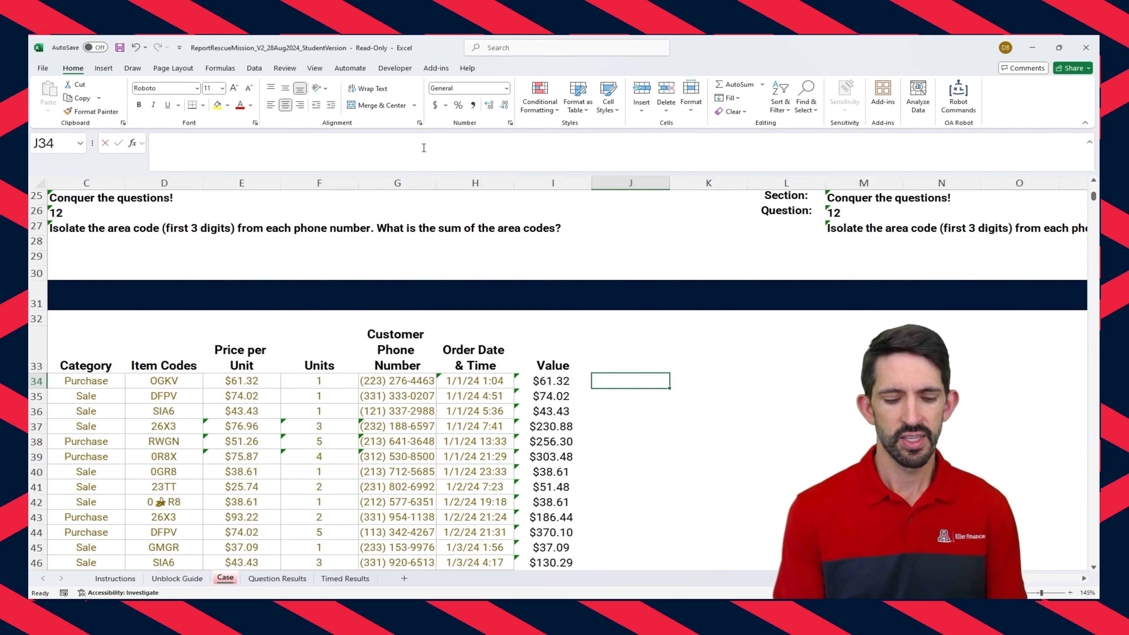
text(=left()
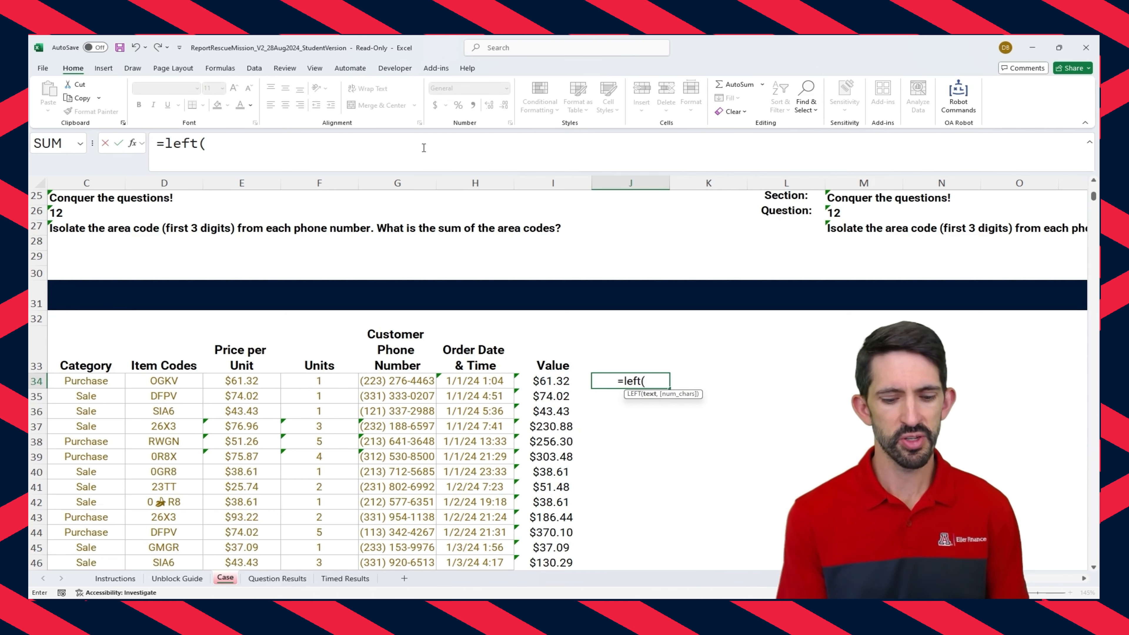
text(Customer_Phone_Number)
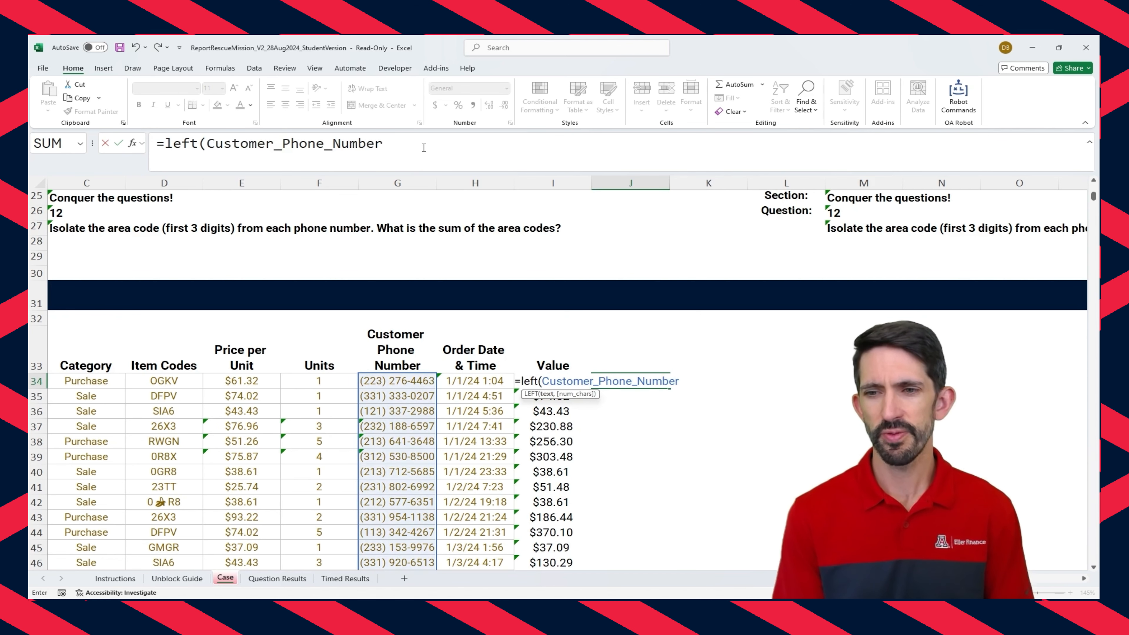
text(,5)
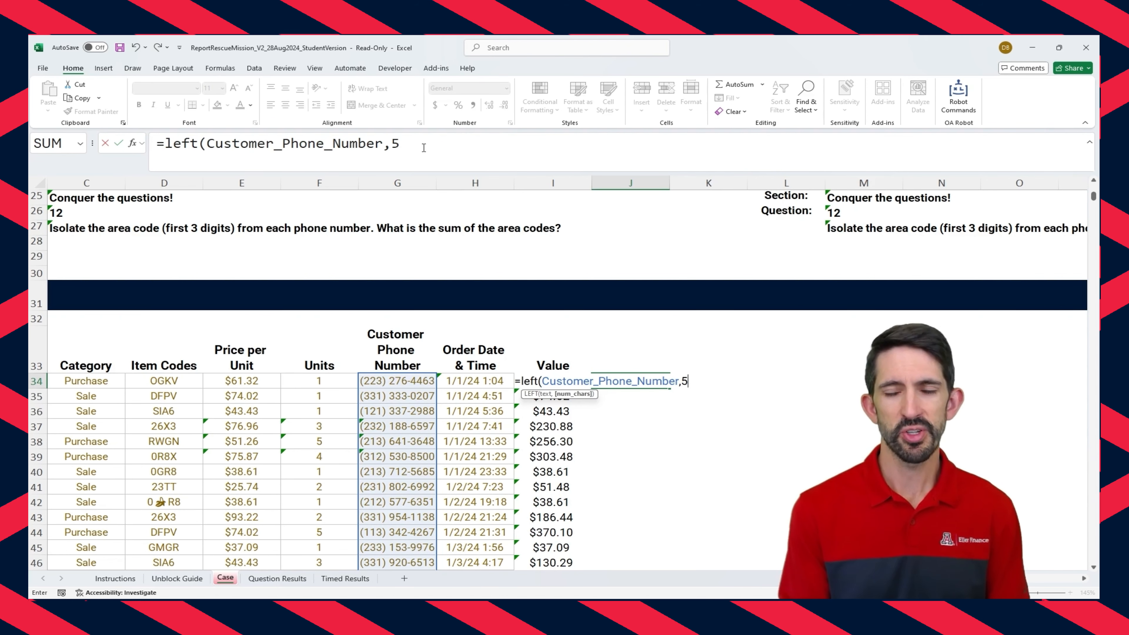
text())
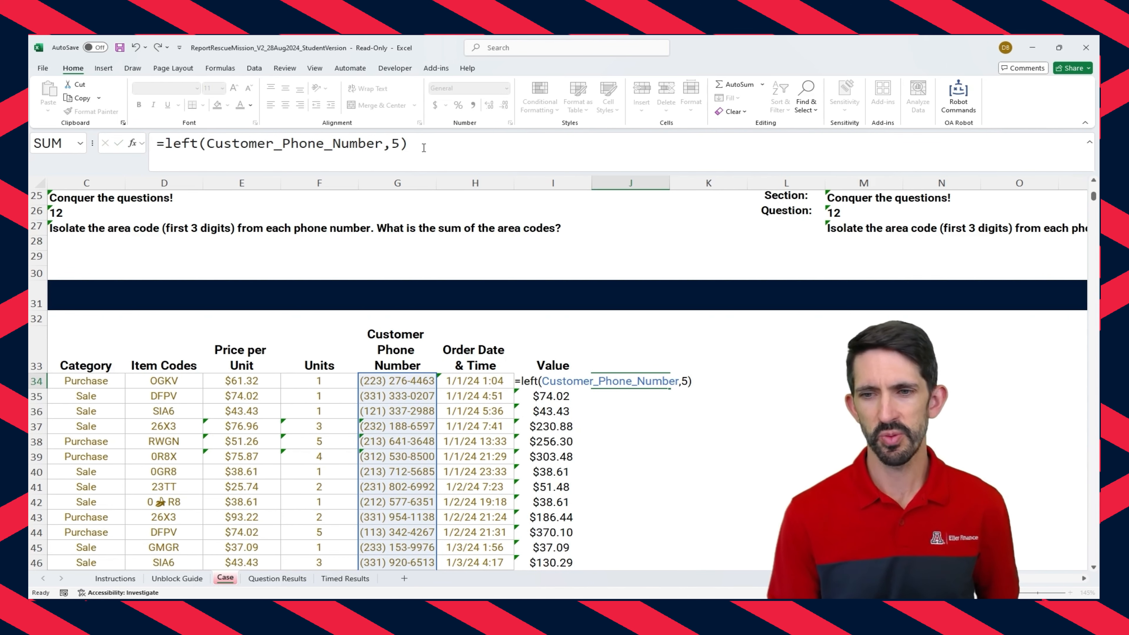
key(ctrl+Return)
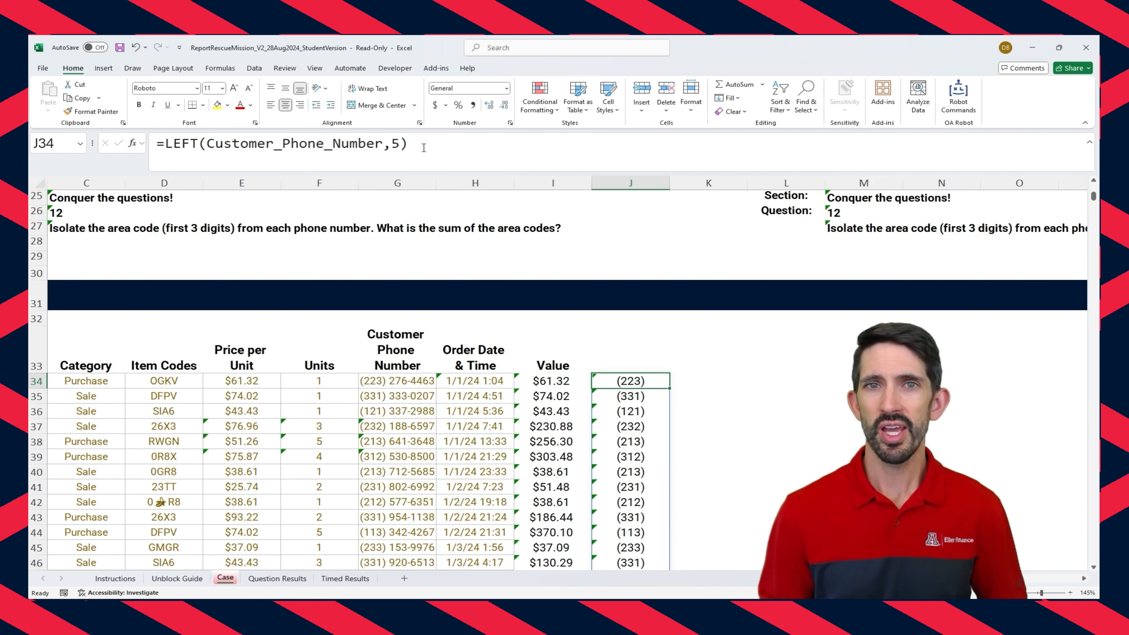
Step: Convert the extracted area codes in J34 to numbers by wrapping the formula as =VALUE(LEFT(Customer_Phone_Number,5))
click(165, 143)
text(value()
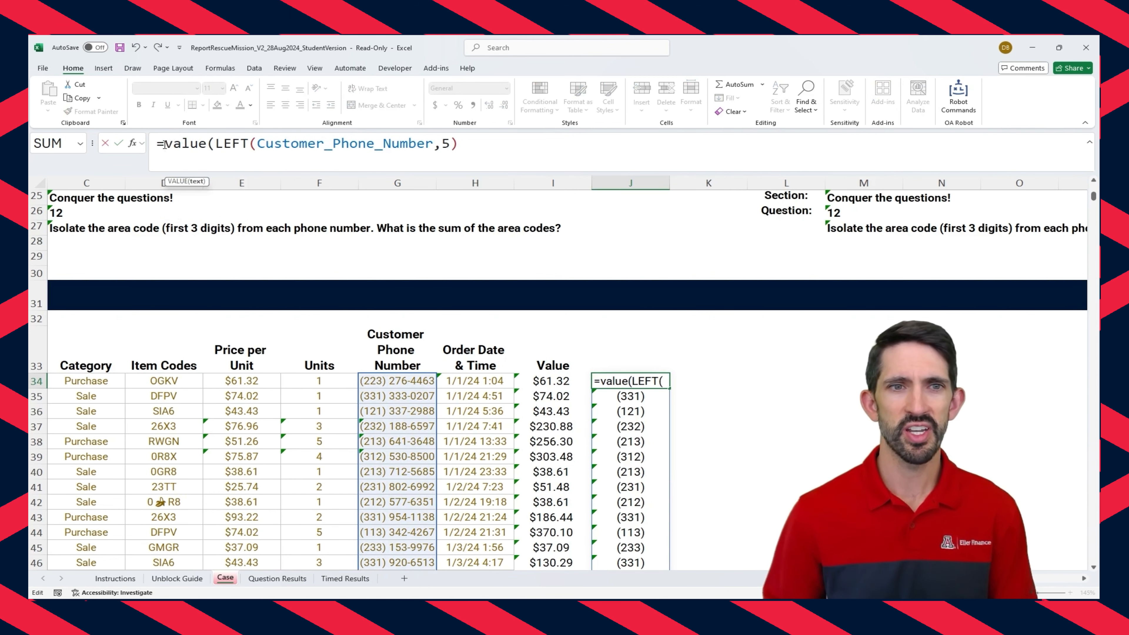
click(478, 145)
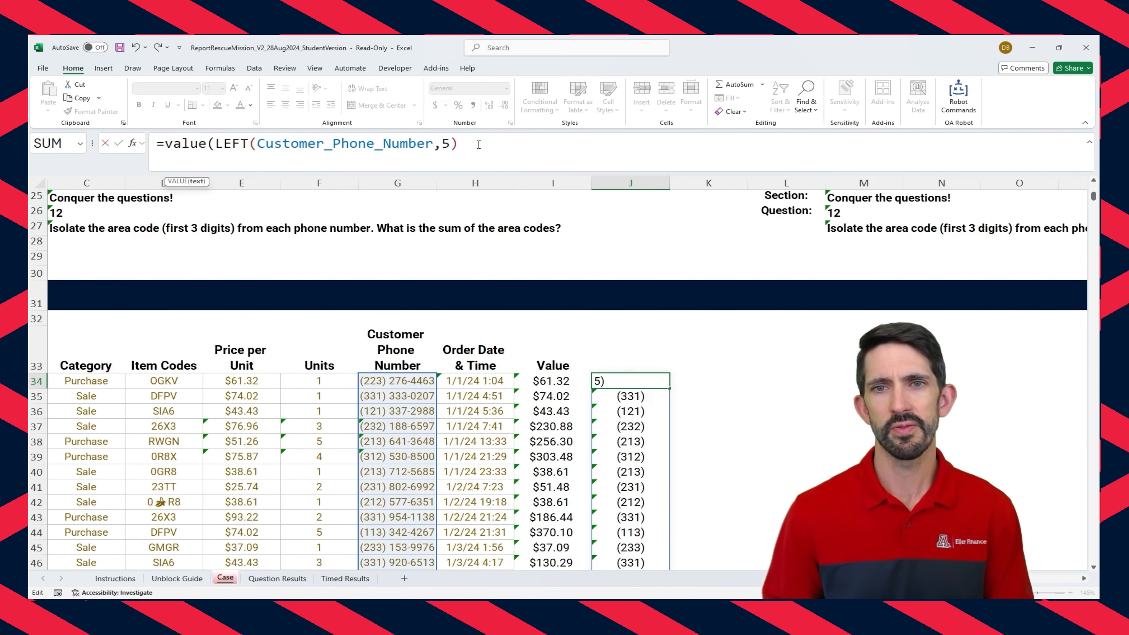
text())
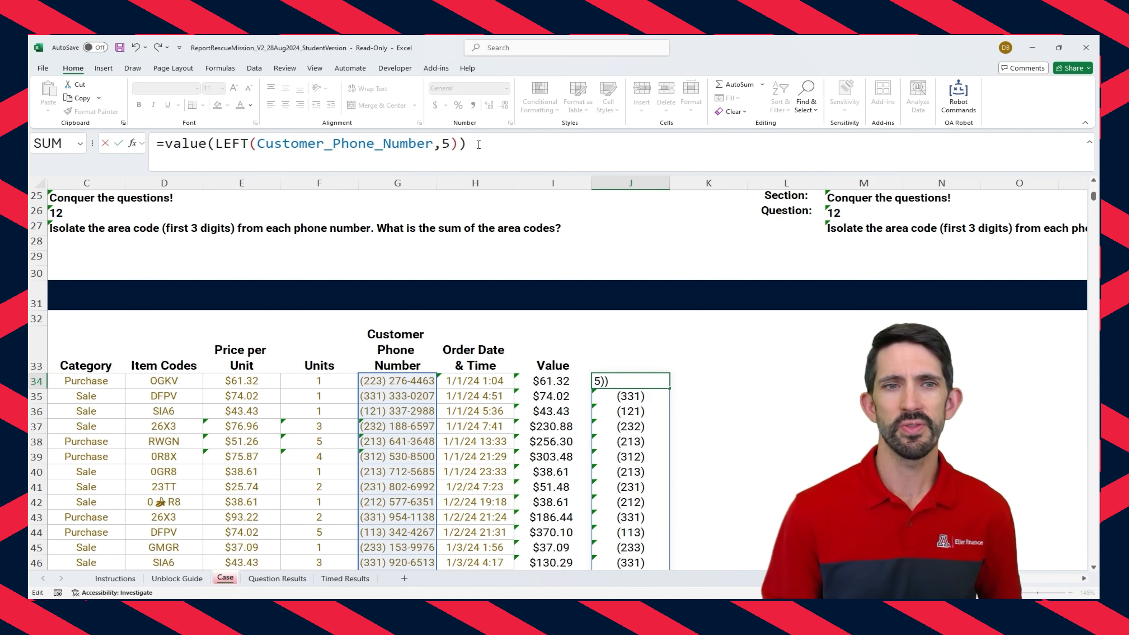
key(ctrl+Return)
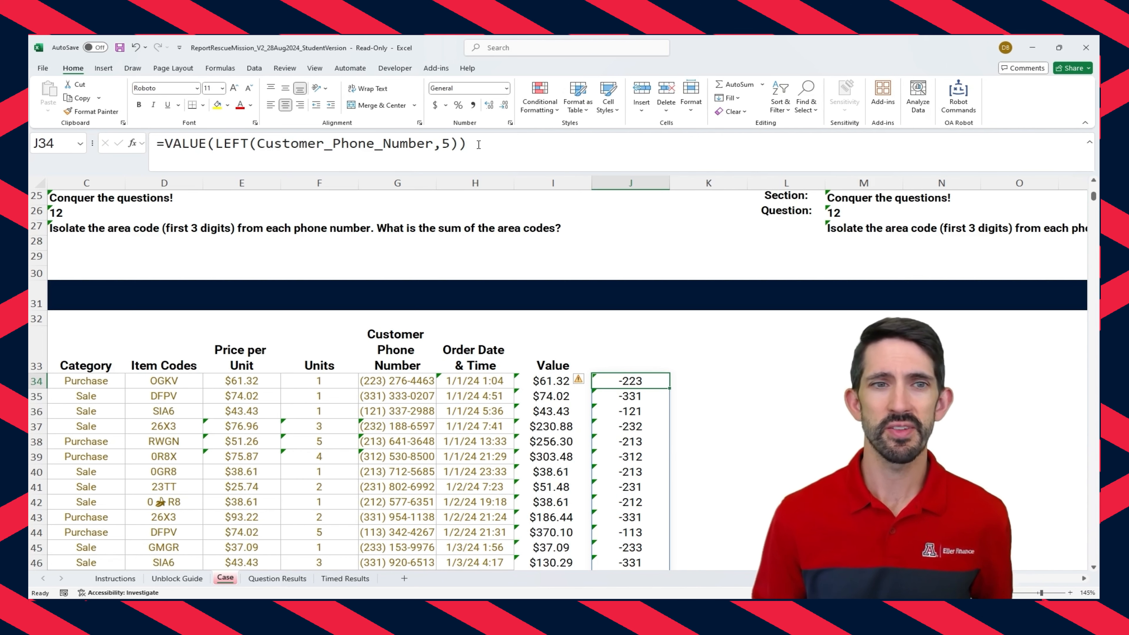
Step: Reverse the sign of the area codes in J34 by changing the formula to =-VALUE(LEFT(Customer_Phone_Number,5))
click(165, 143)
text(-)
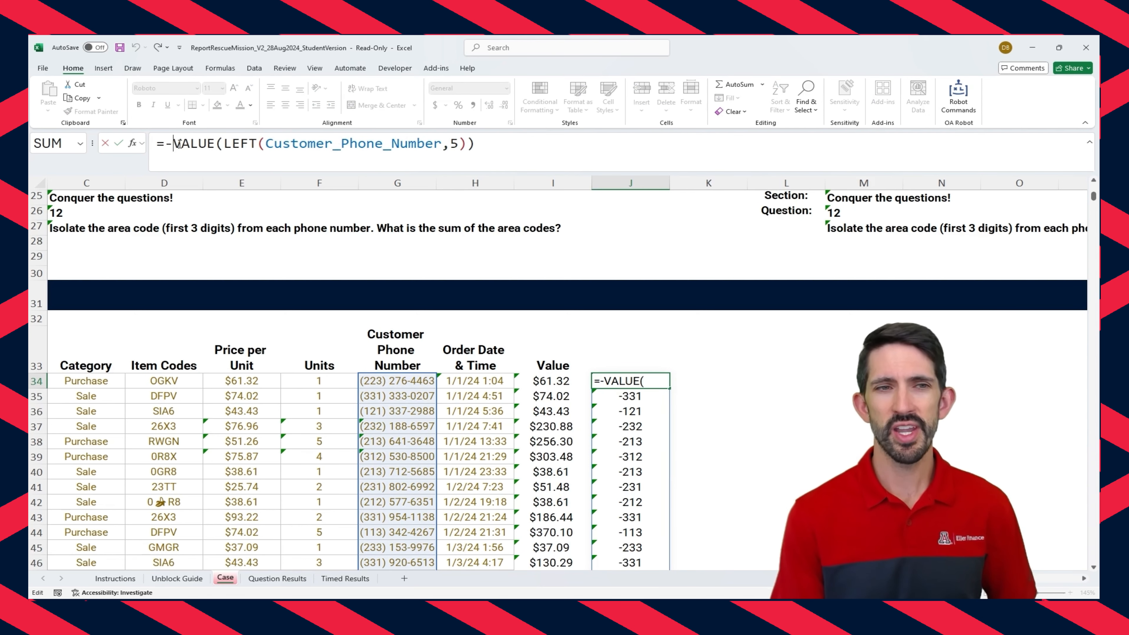
key(ctrl+Return)
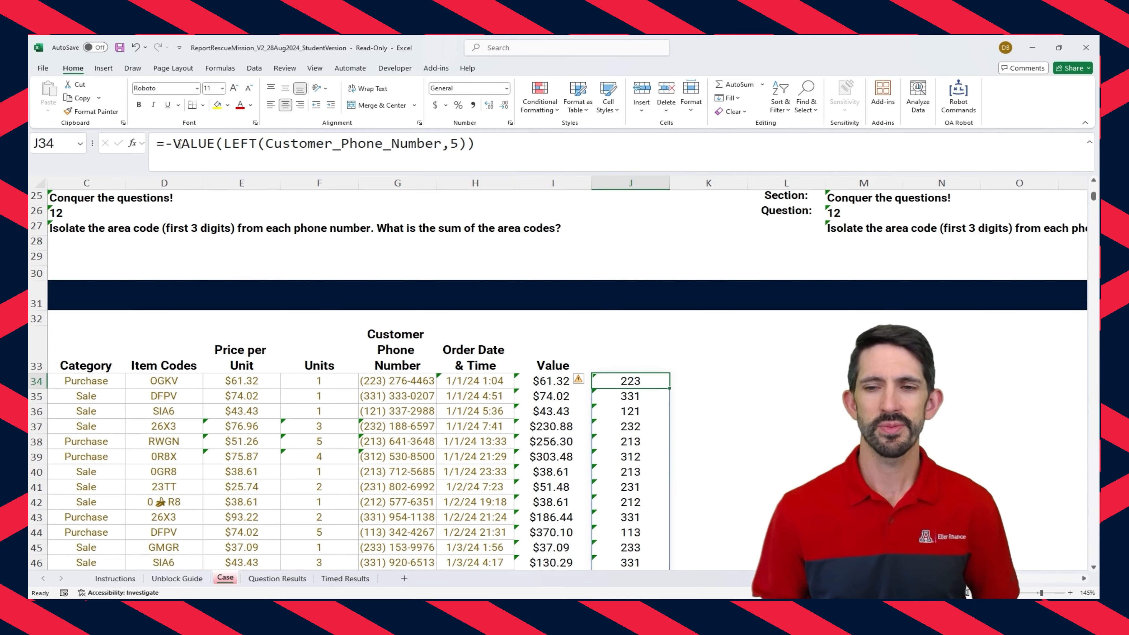
Step: Answer question 12 in N19 by summing the spilled area codes with =SUM(J34#)
scroll(846, 442, up, 3)
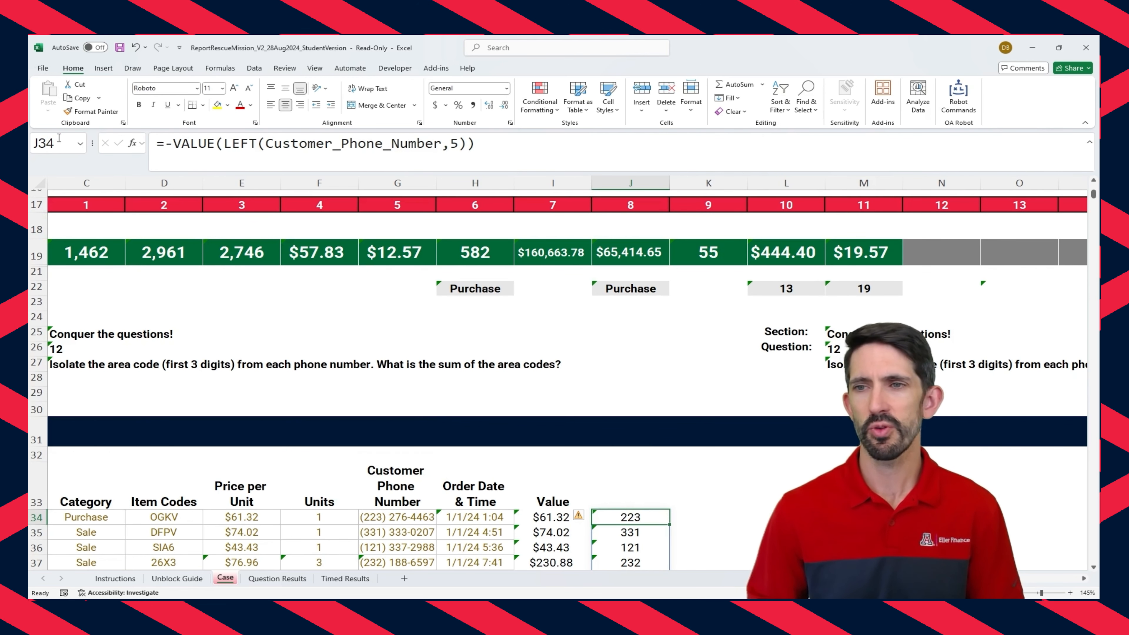
click(940, 257)
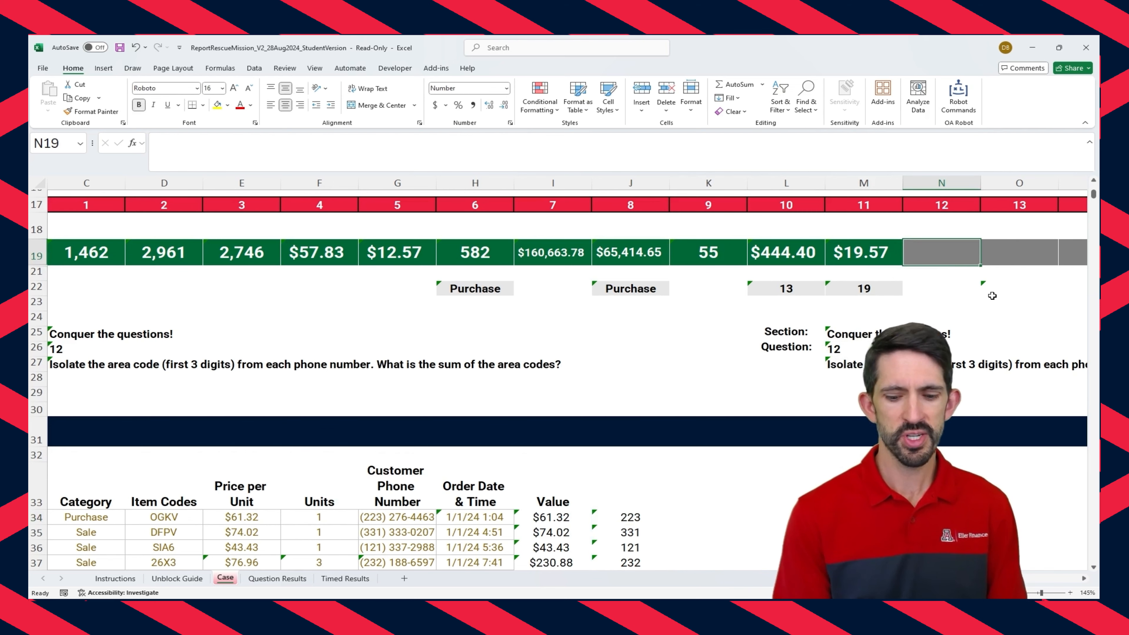
text(=sum(j34)
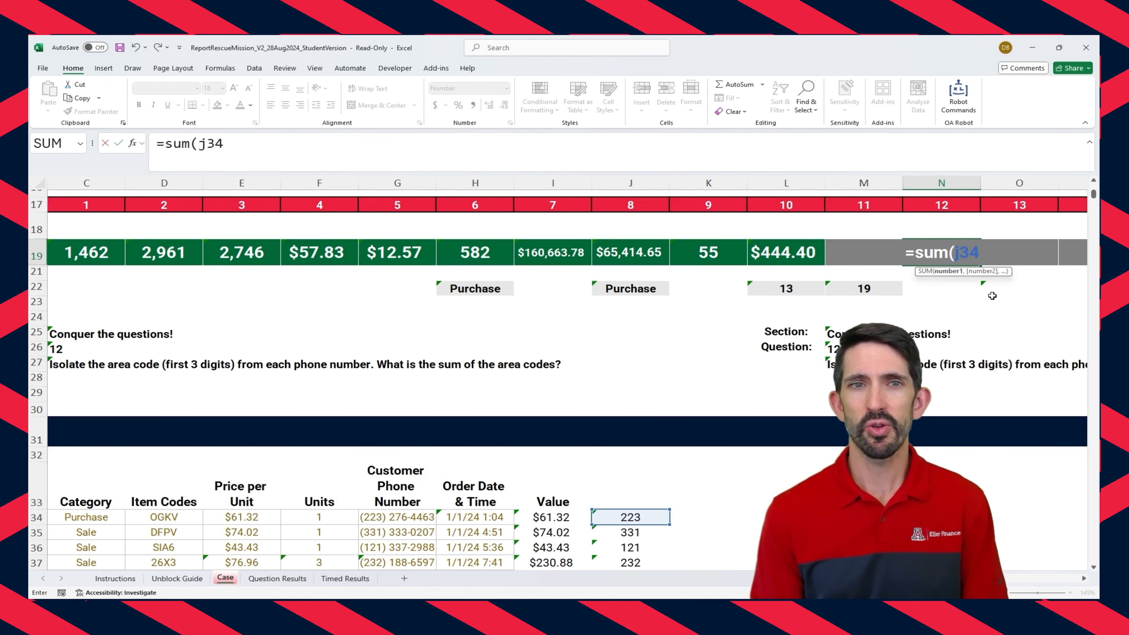
text(#)
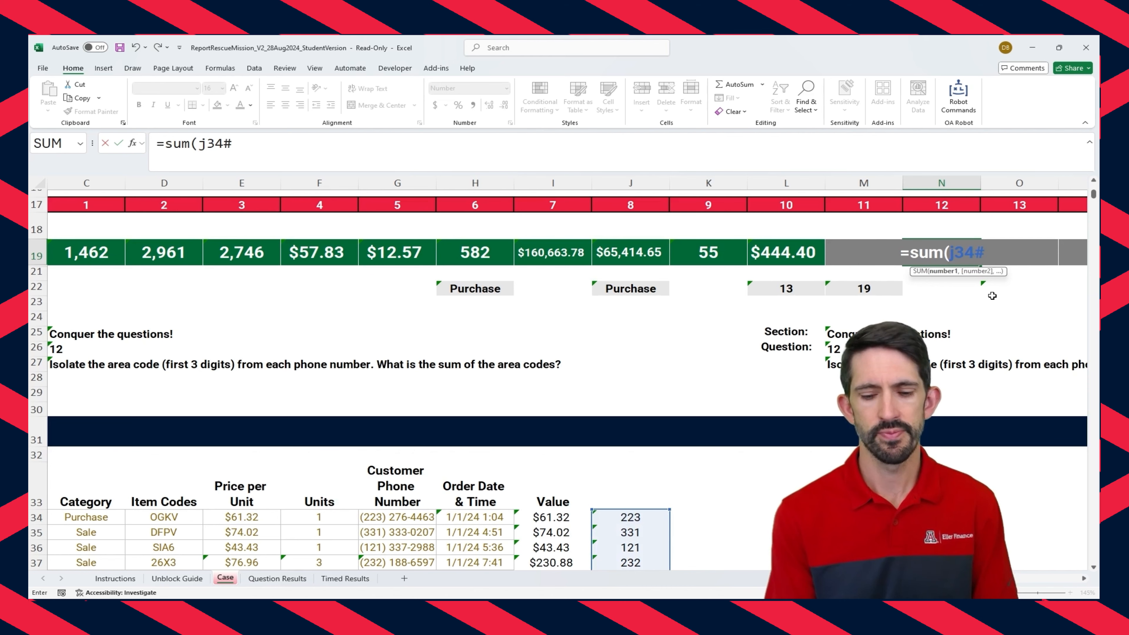
text())
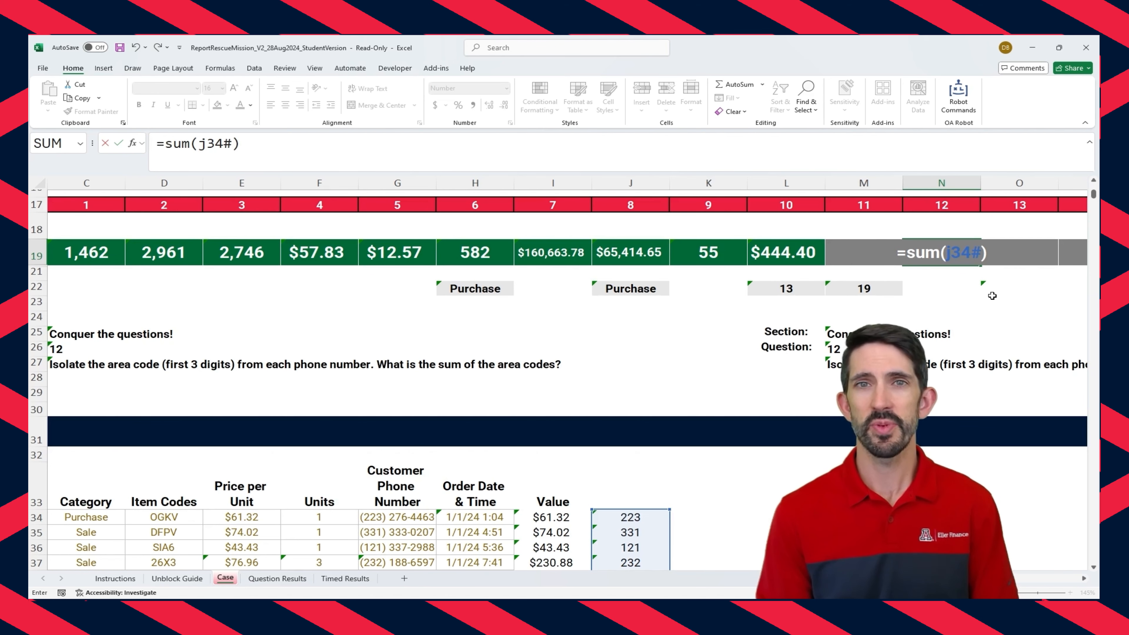
key(ctrl+Return)
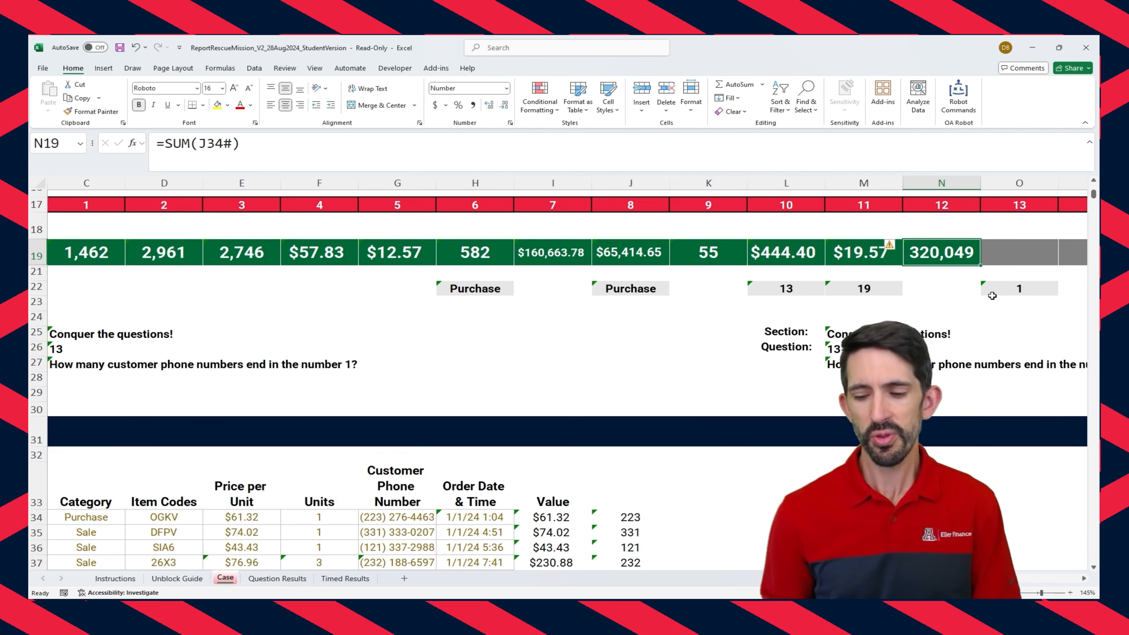
Step: Test question 12 with the hardcoded answer 100 in N19 and undo that entry
text(100)
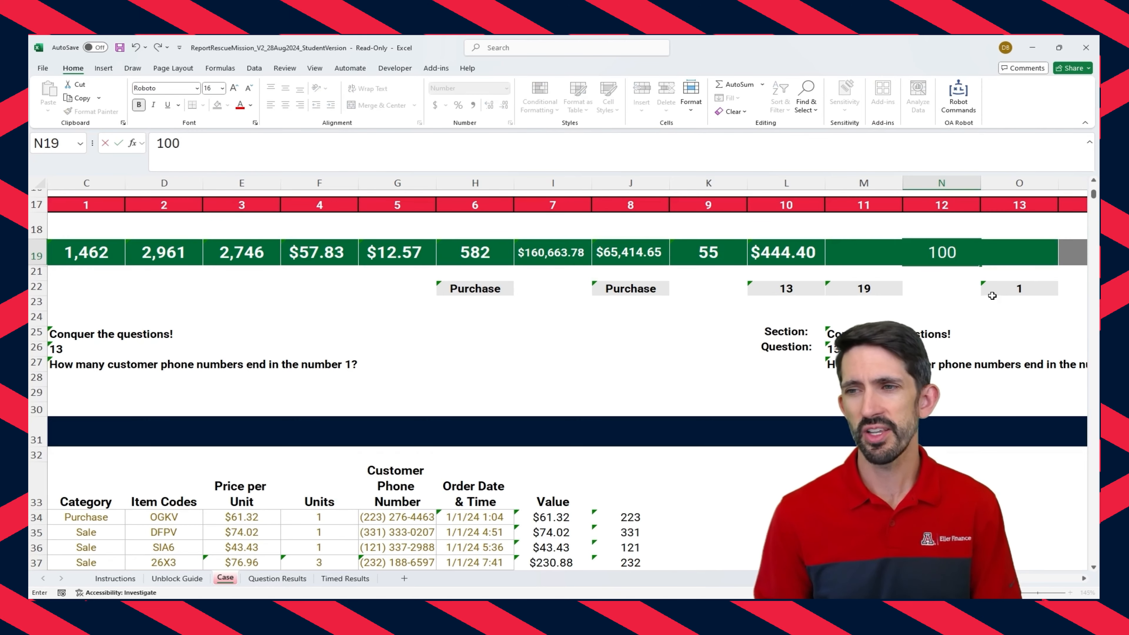
key(ctrl+Return)
key(Down)
key(Up)
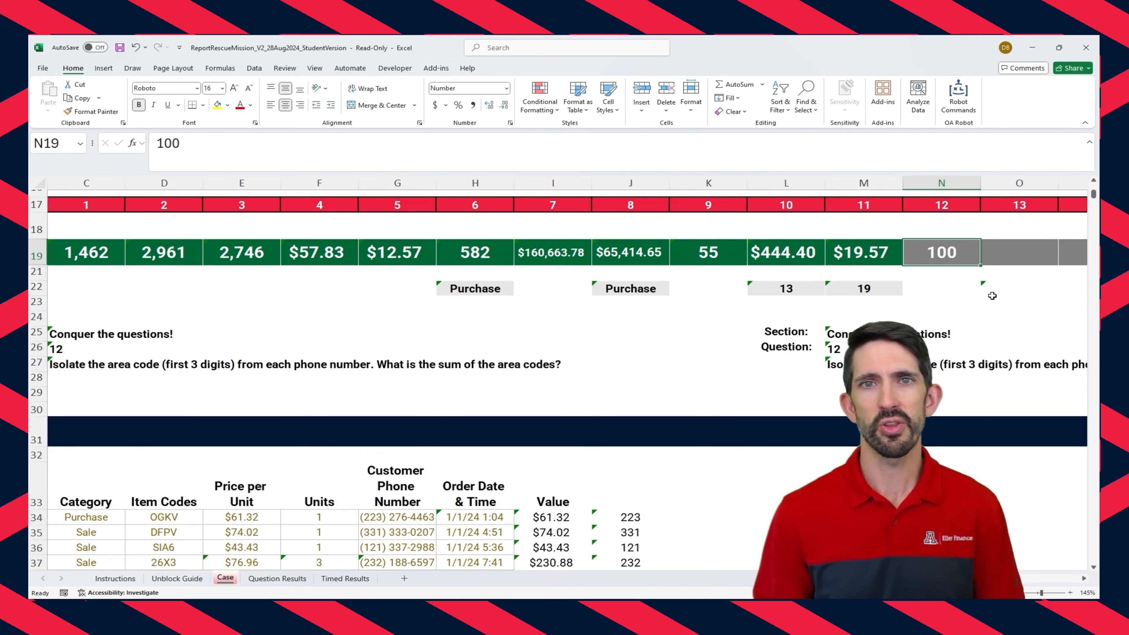
key(ctrl+z)
key(Right)
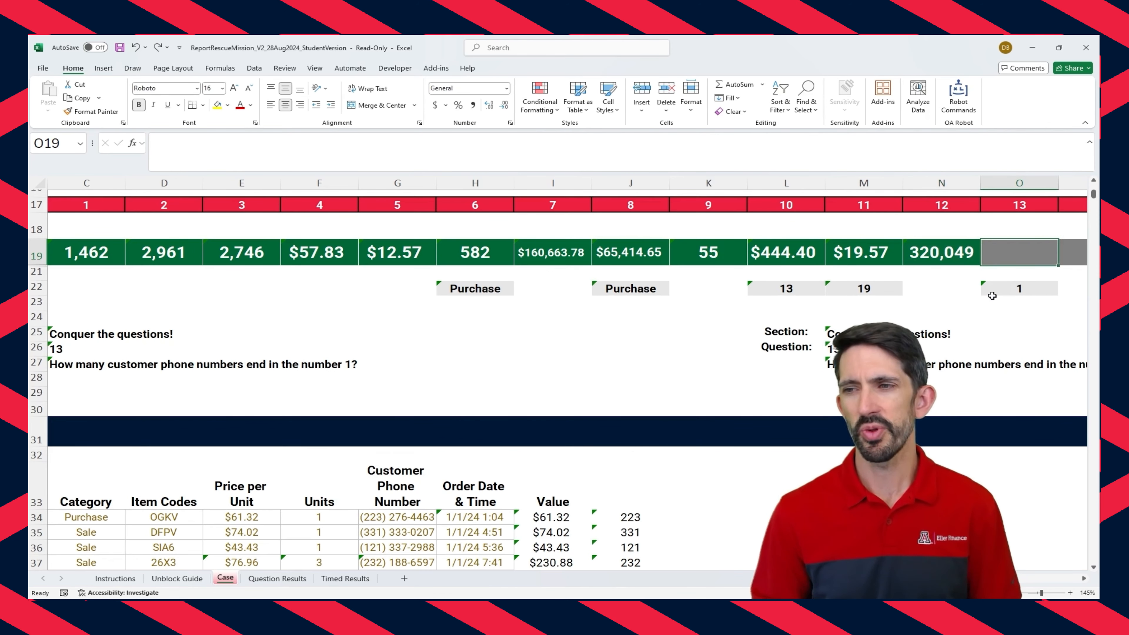
Step: Extract the last digit of every phone number beside the area codes with =RIGHT(Customer_Phone_Number,1) in K34
scroll(992, 295, right, 3)
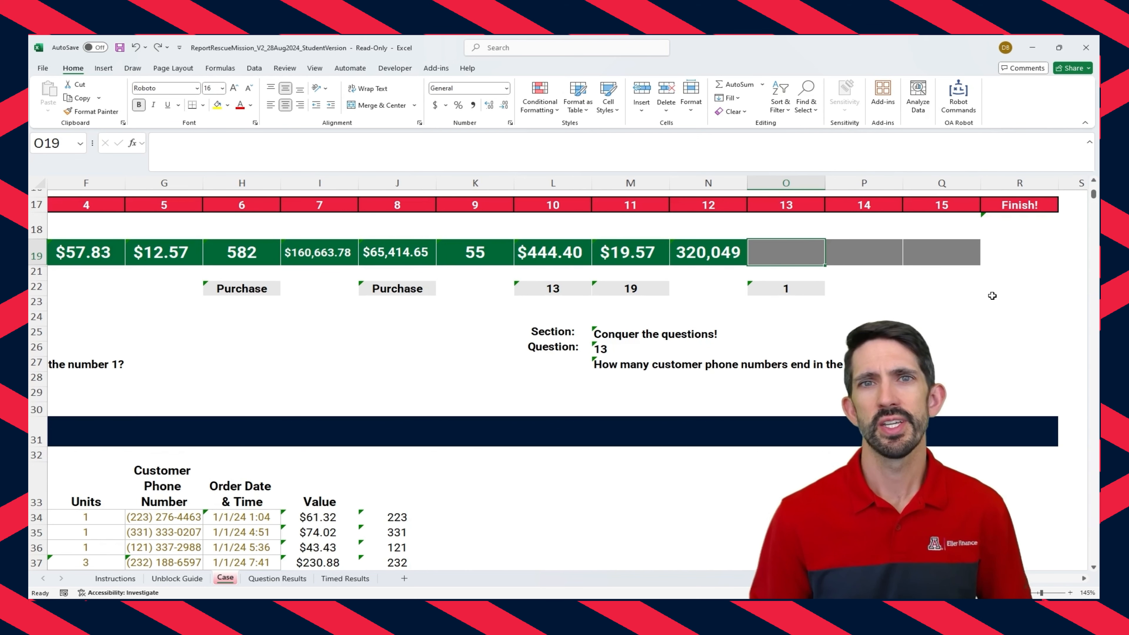
scroll(533, 312, down, 1)
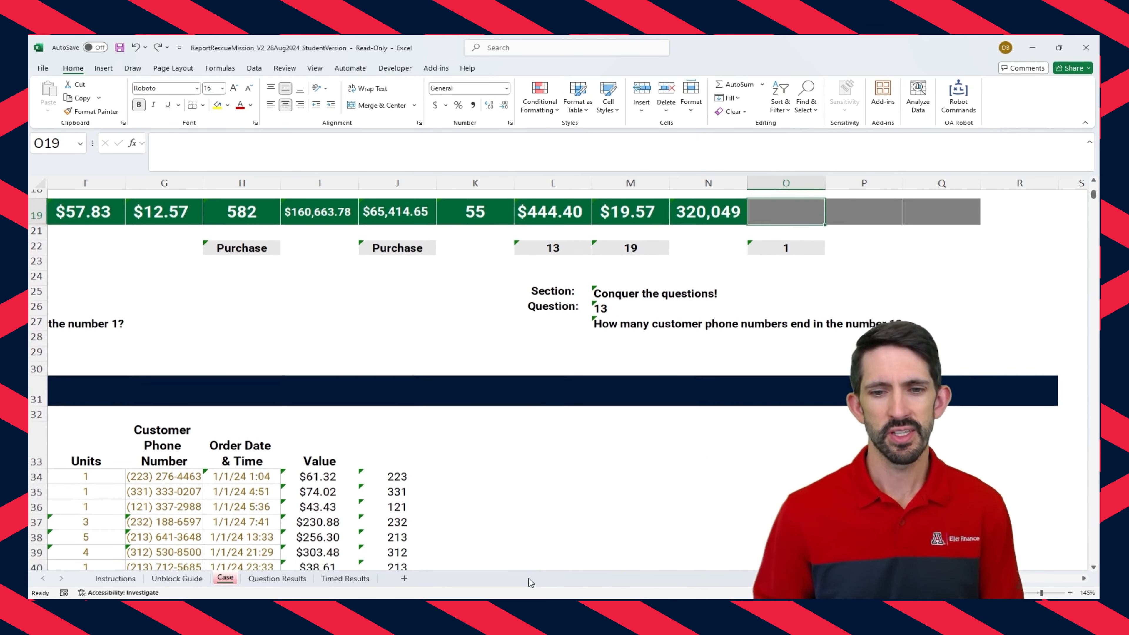
click(420, 471)
click(443, 474)
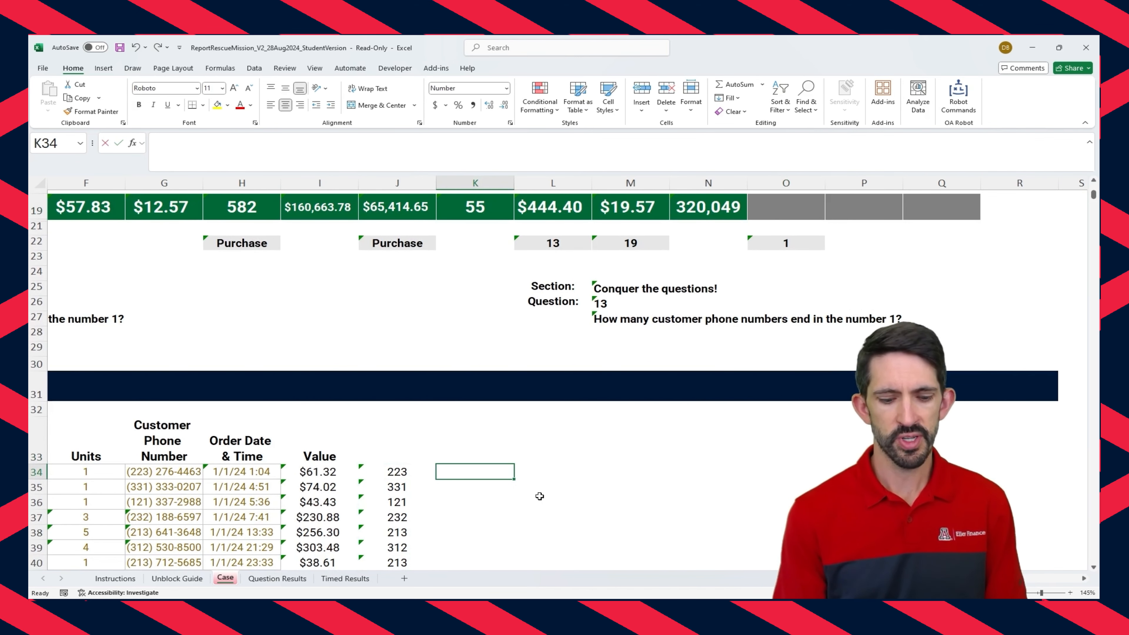
text(=right(Customer_Phone_Number,1))
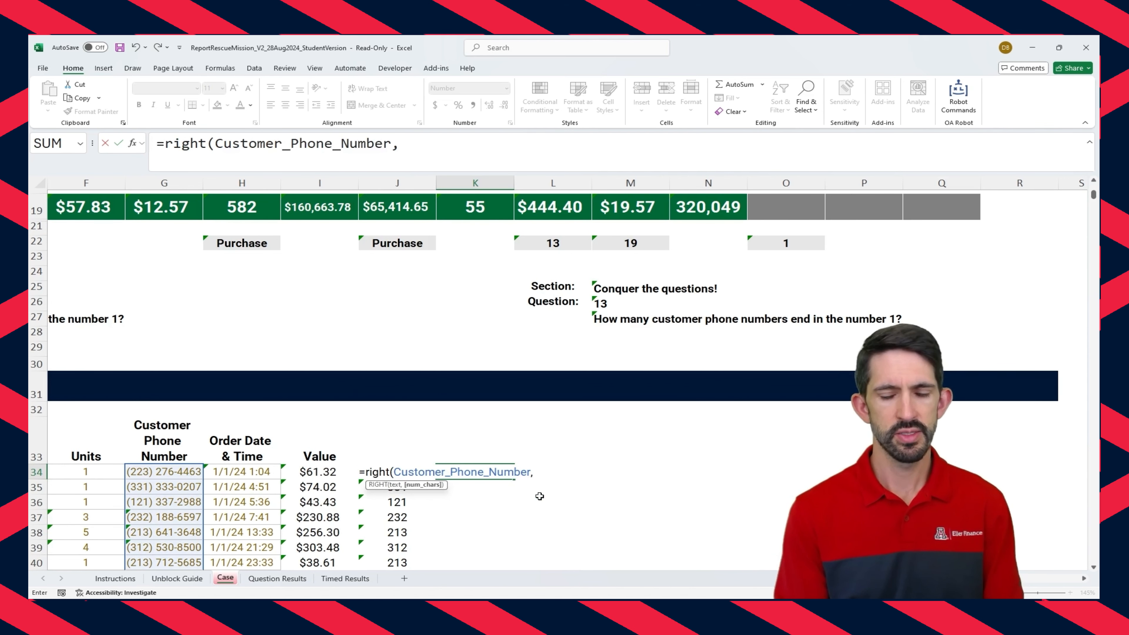
key(ctrl+Return)
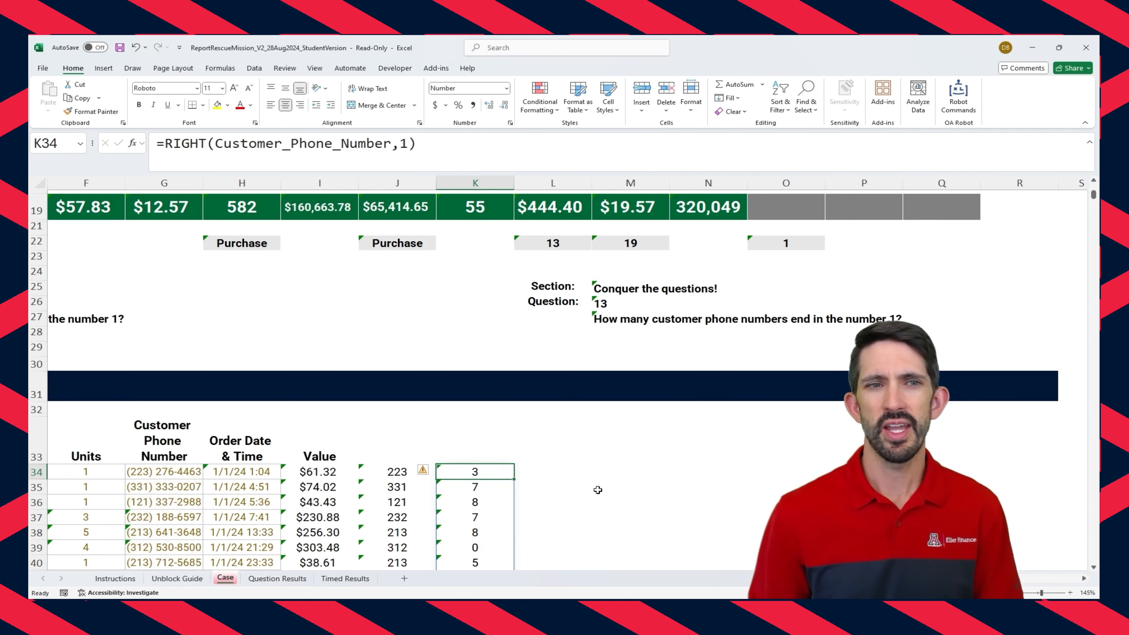
Step: Answer question 13 in O19 by counting the last digits that match the reference in O22 with =COUNTIF(K34#,O22)
scroll(597, 493, up, 1)
click(797, 251)
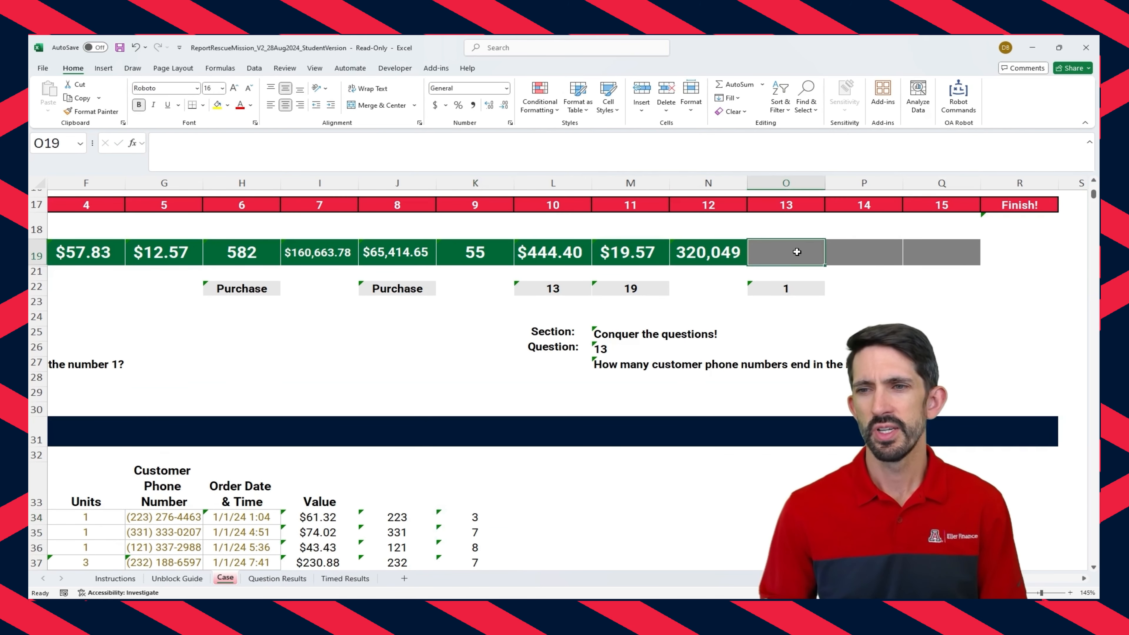
text(=countif()
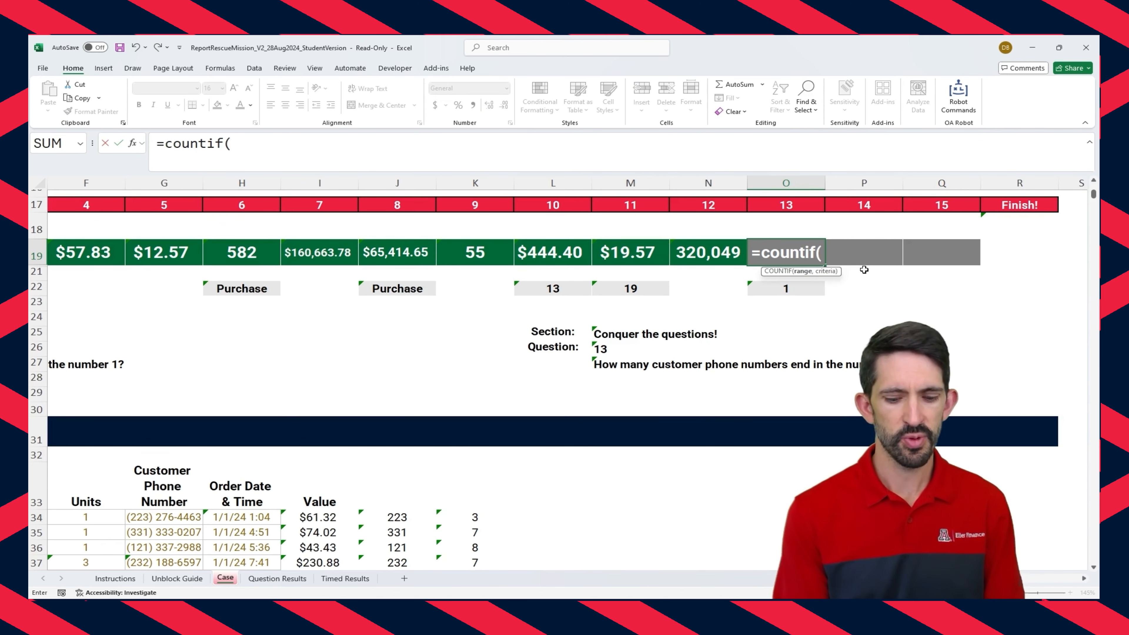
text(k34)
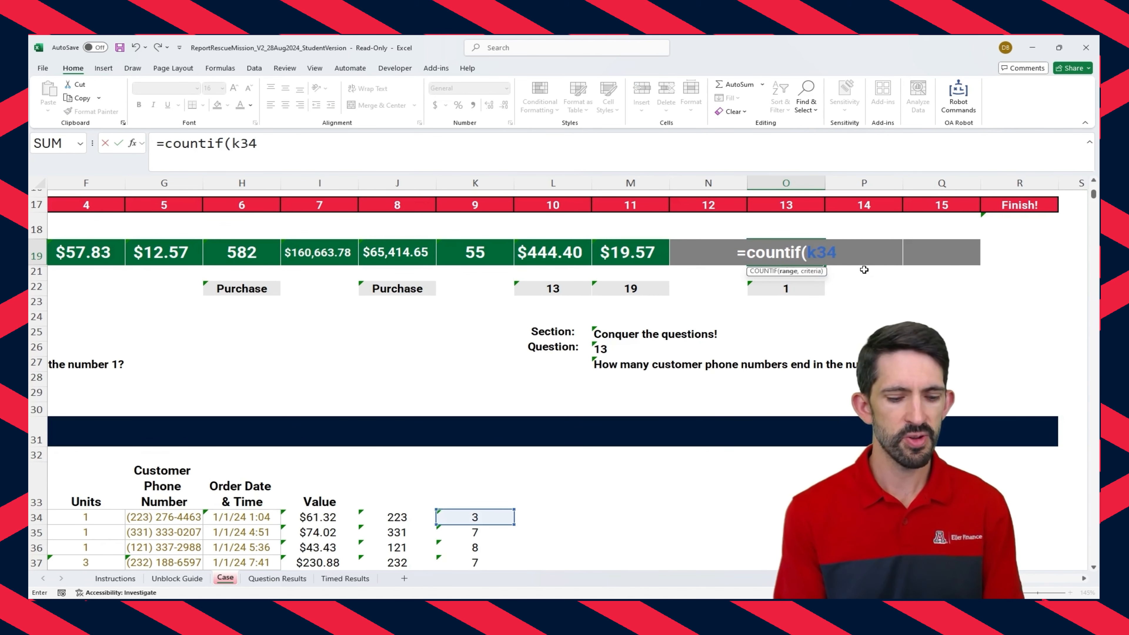
text(#,)
key(Down)
key(Down)
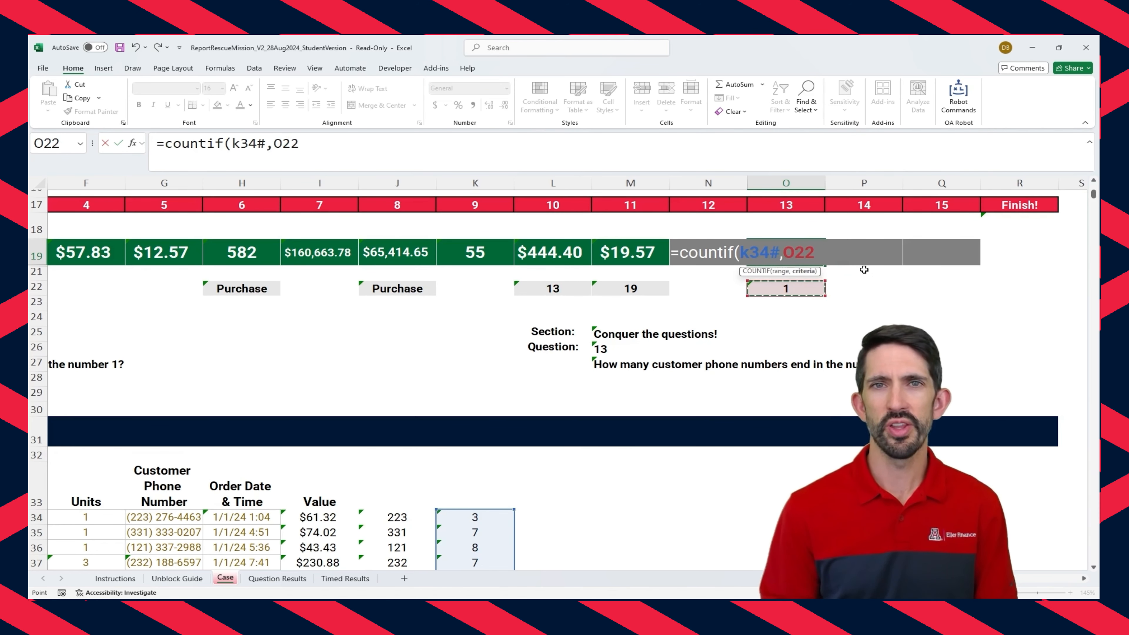
key(ctrl+Return)
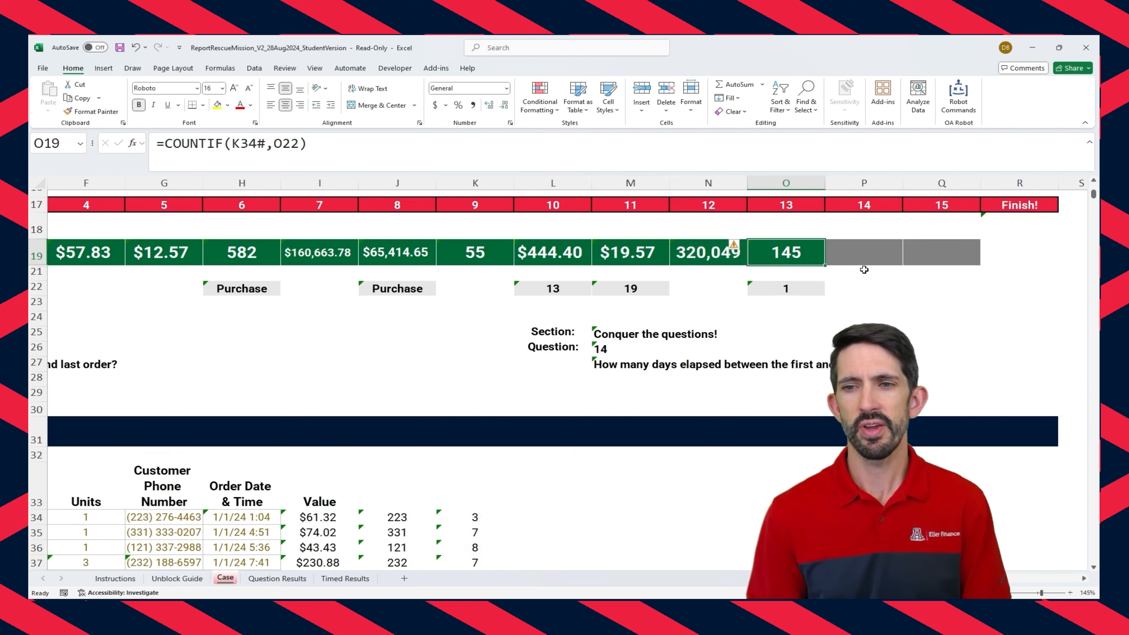
Step: Examine the first and last entries of the Order Date & Time column for question 14 on elapsed days
key(Right)
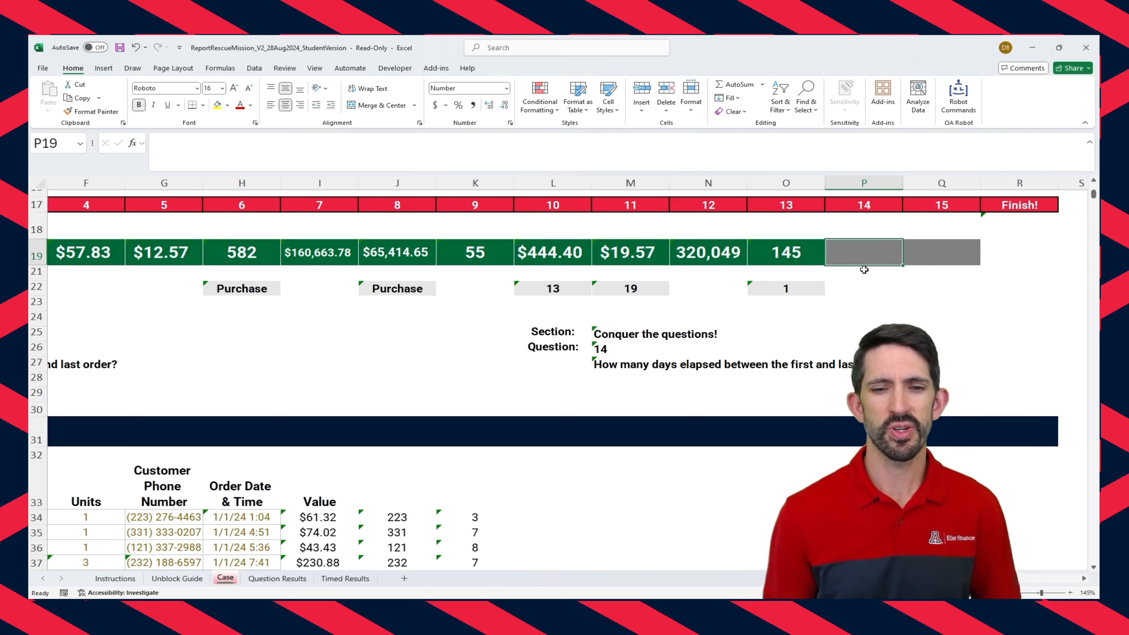
scroll(430, 481, down, 1)
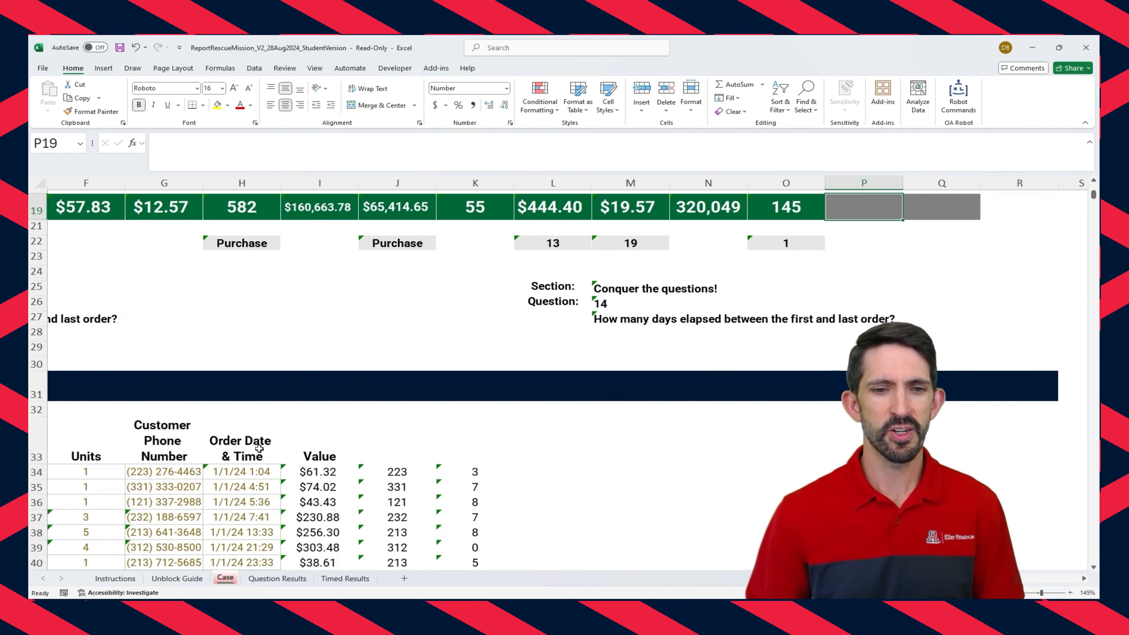
click(239, 472)
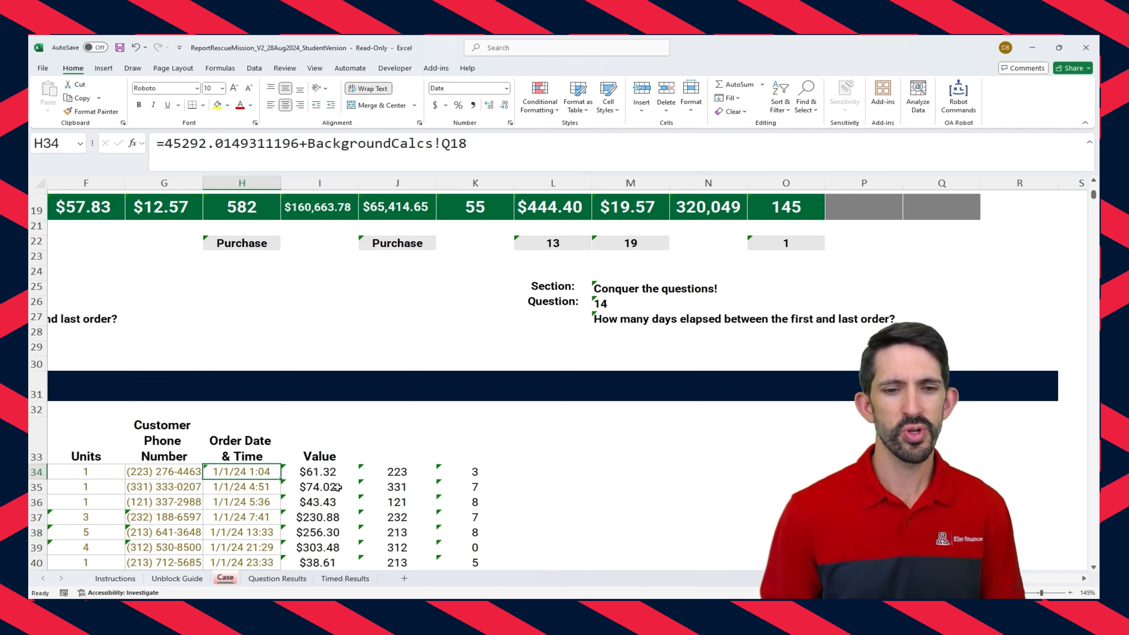
key(ctrl+Down)
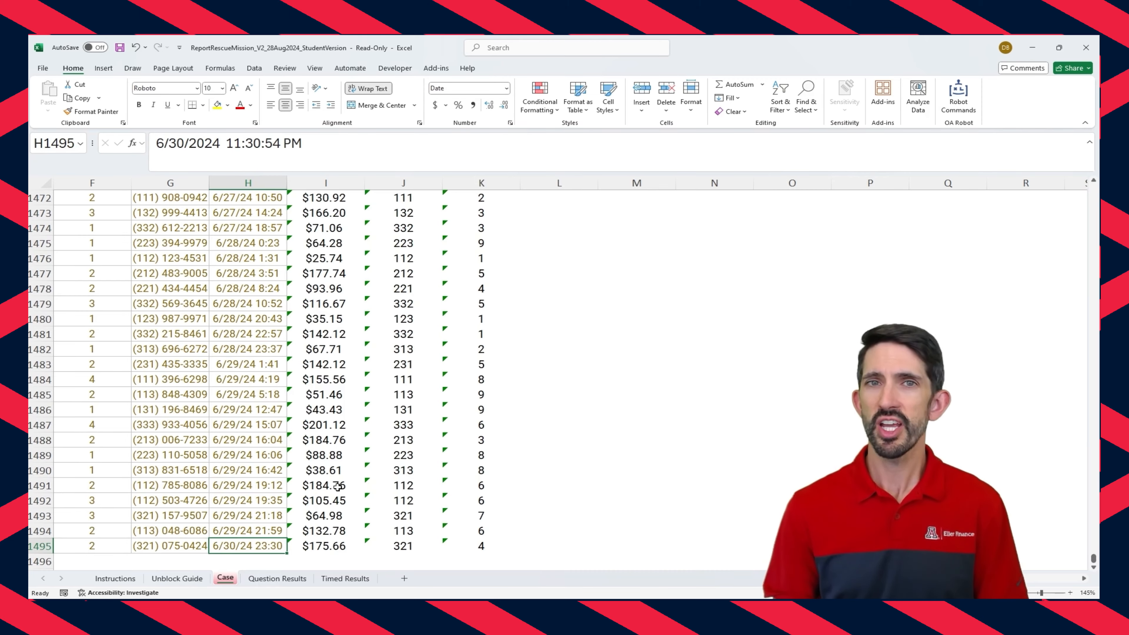
key(ctrl+Up)
key(Up)
key(Up)
key(Up)
key(Up)
key(Up)
key(Up)
key(Up)
key(Up)
key(Up)
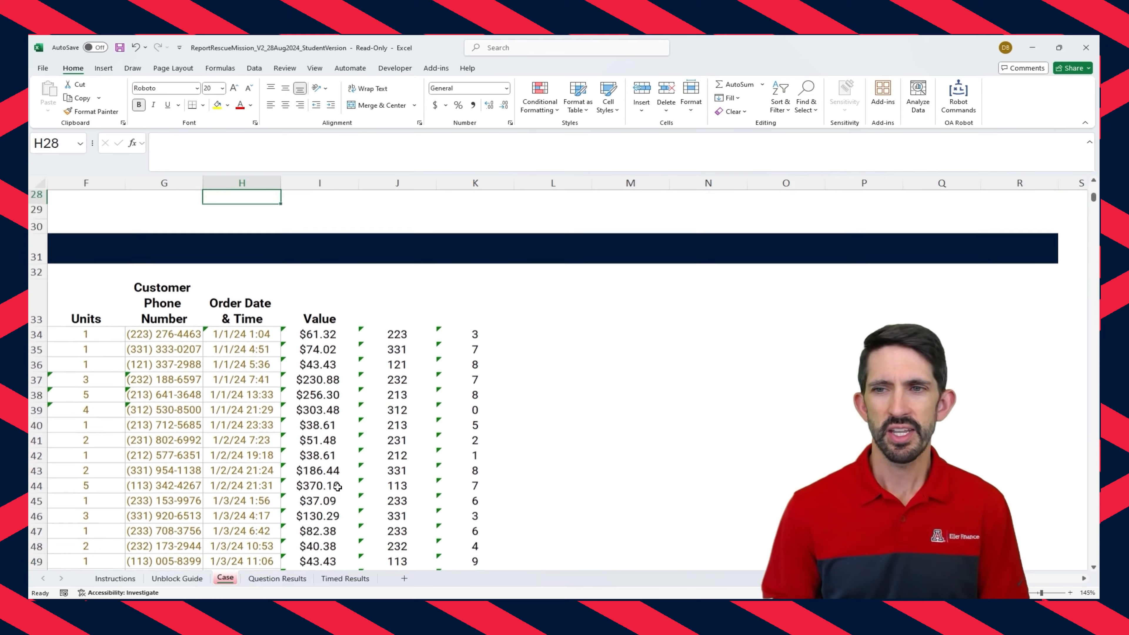
key(Up)
key(Up)
key(Up)
key(Up)
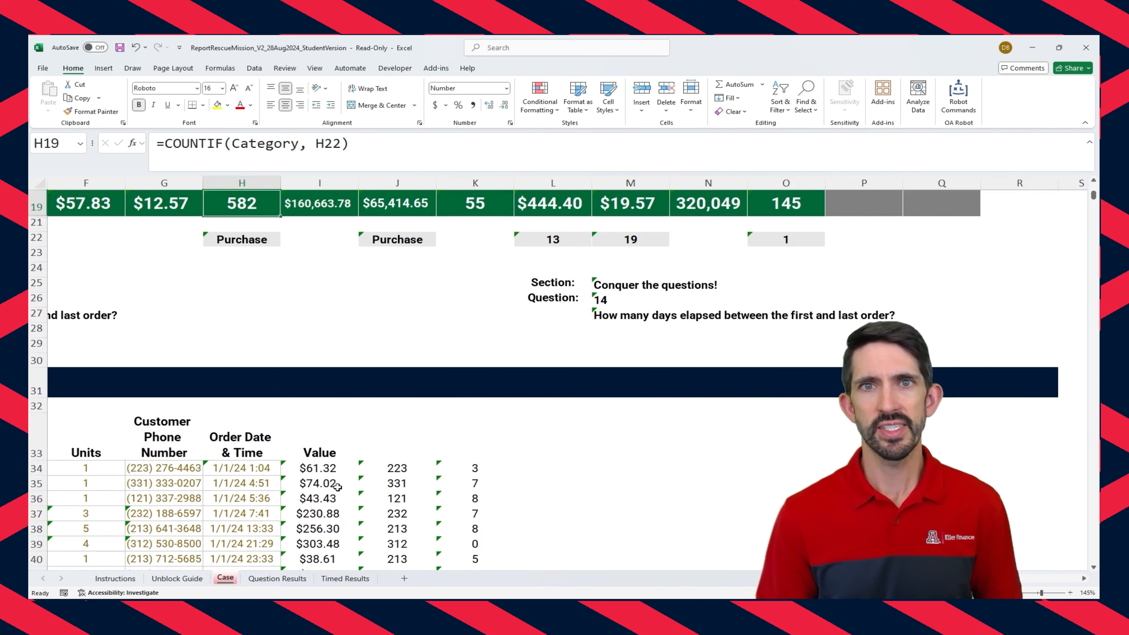
key(Up)
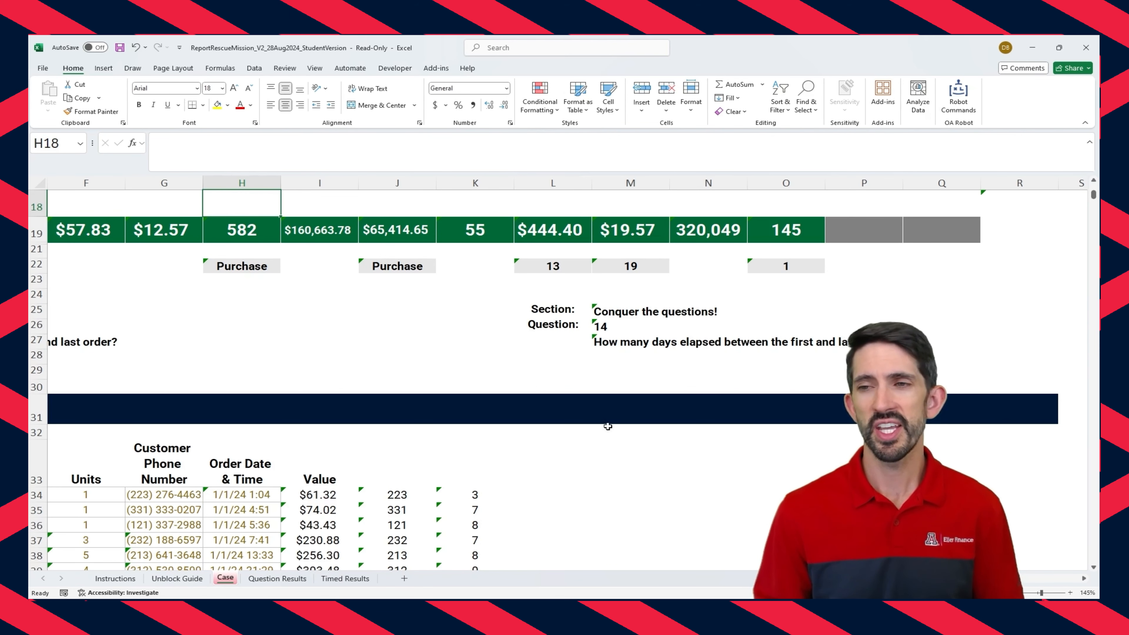
Step: Answer question 14 in P19 by computing the days between first and last order with =MAX(Order_Date___Time)-MIN(Order_Date___Time)
click(856, 235)
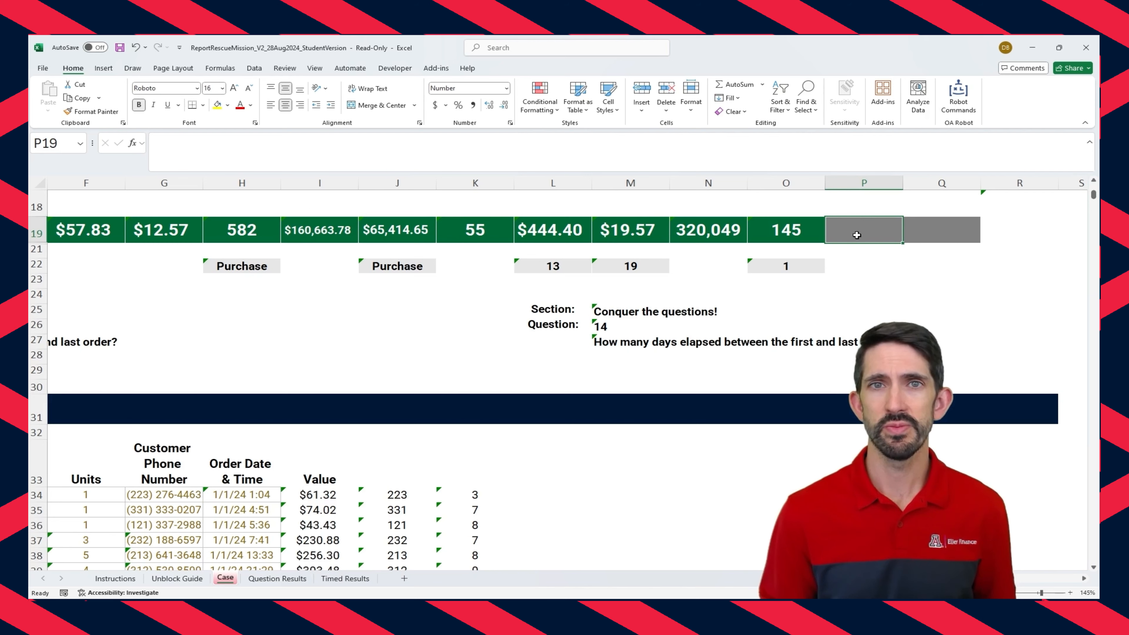
text(=max(ord)
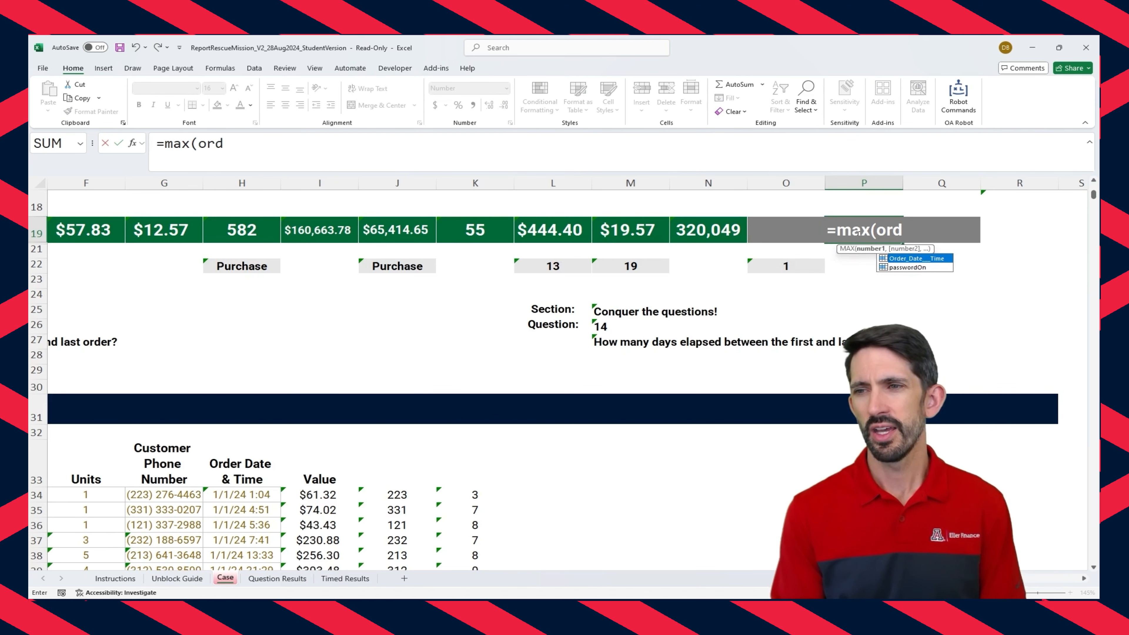
key(Tab)
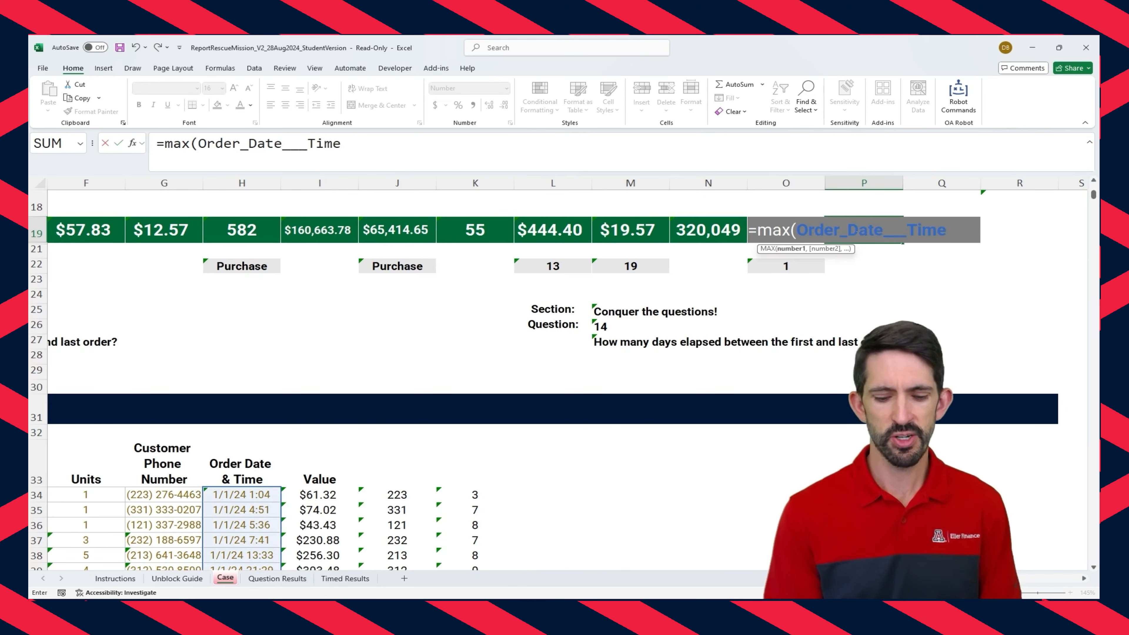
text(,)
key(BackSpace)
text()-min(ord)
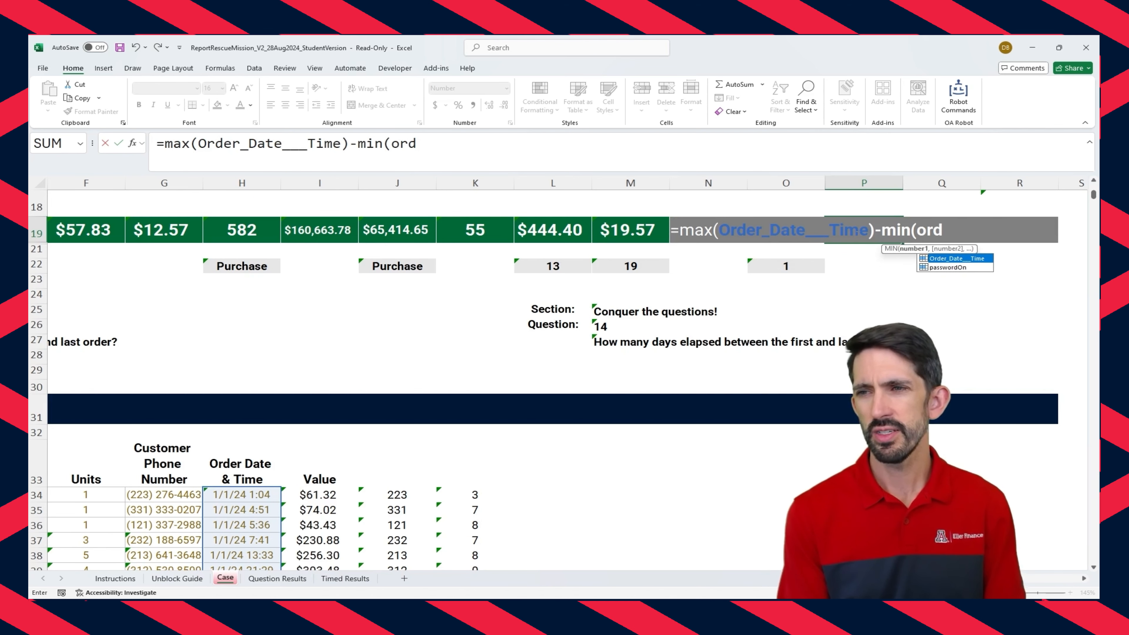
key(Tab)
text())
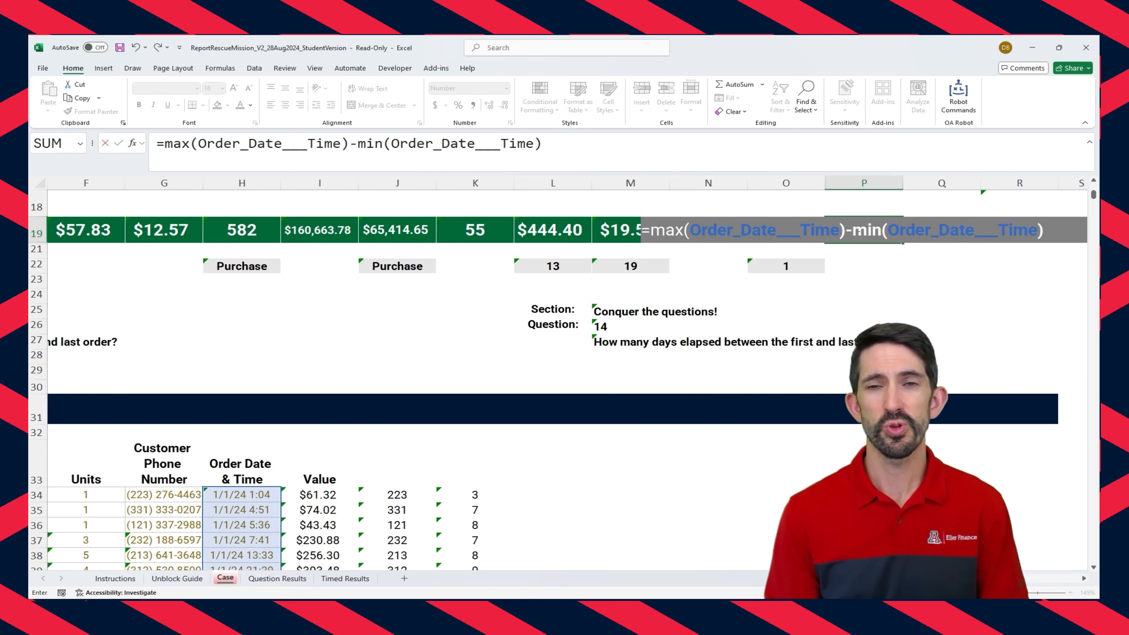
key(ctrl+Return)
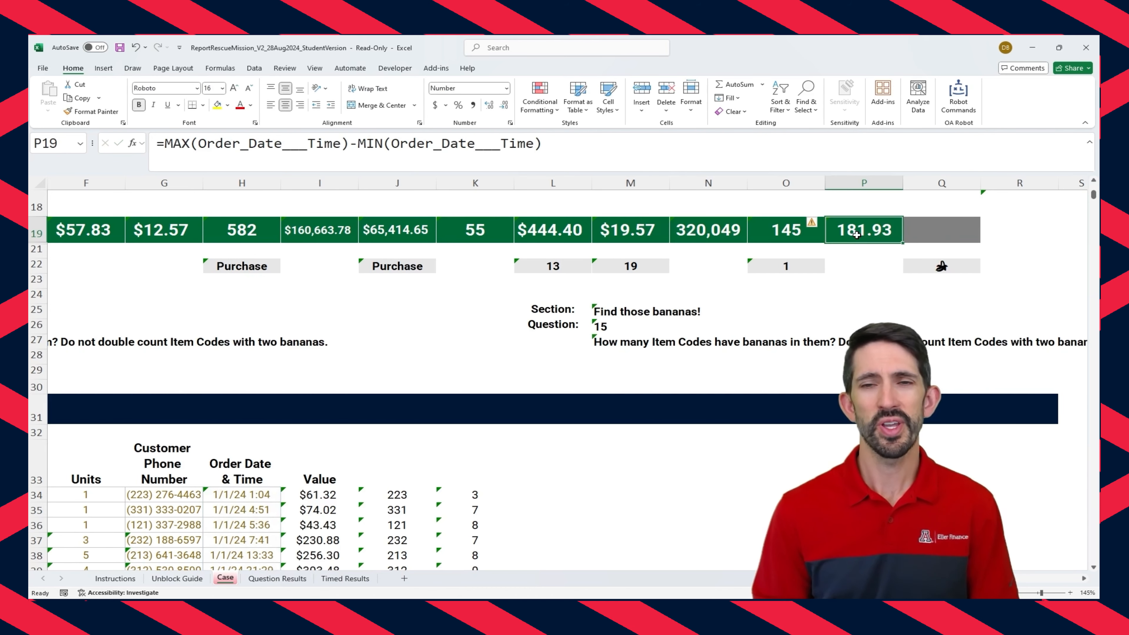
Step: Examine question 15, its banana reference in Q22 and the Item Codes column for codes containing a banana
key(Right)
key(Right)
key(Right)
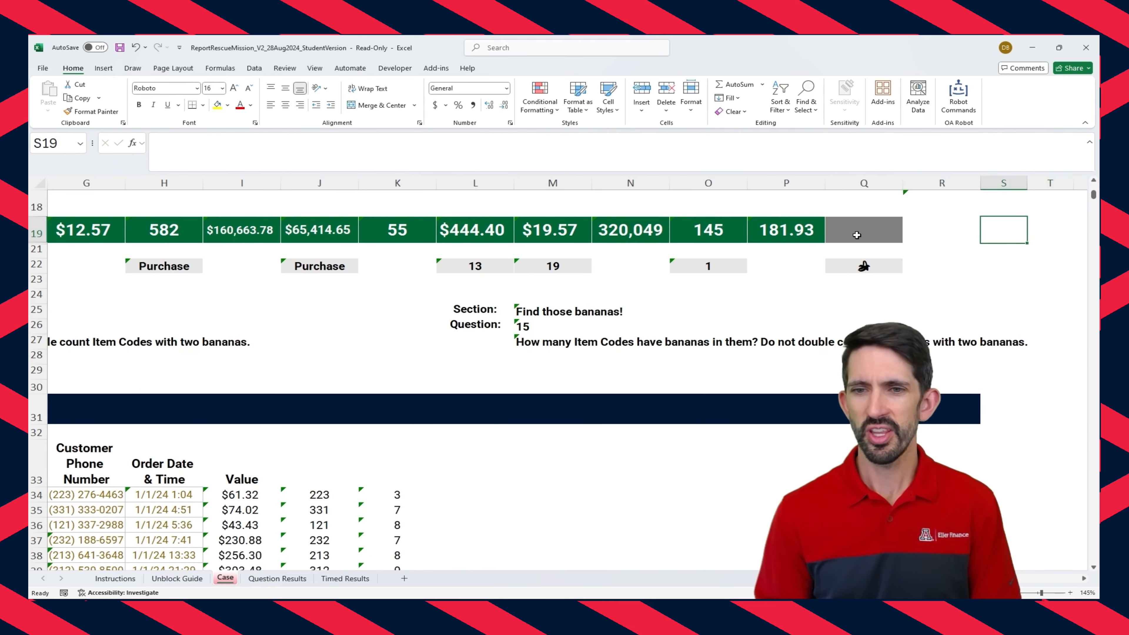
key(Left)
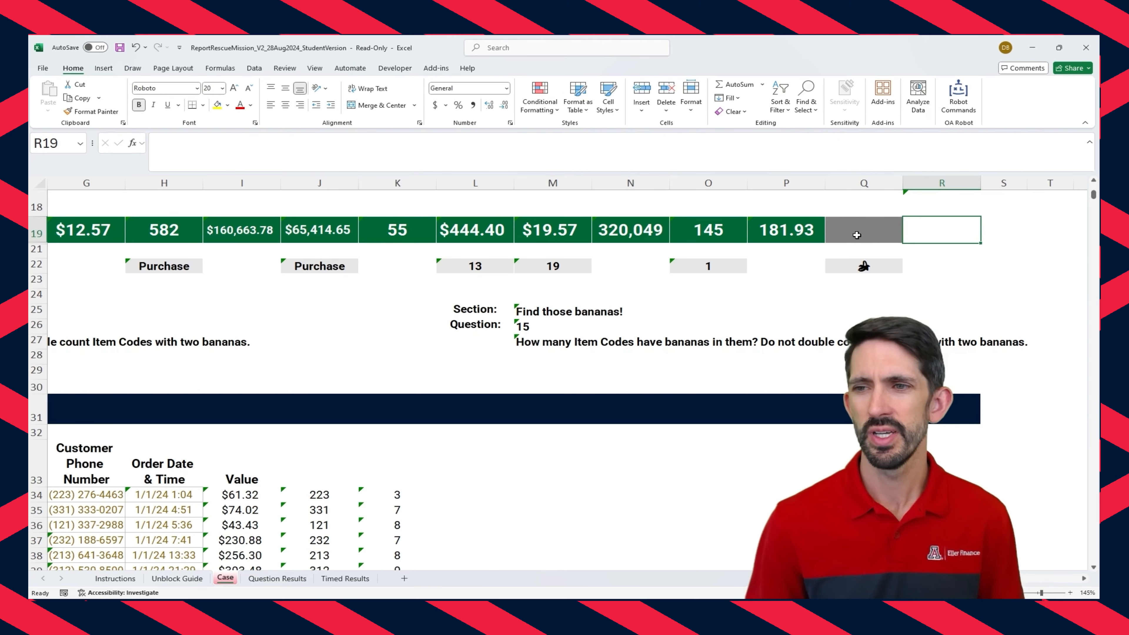
click(856, 235)
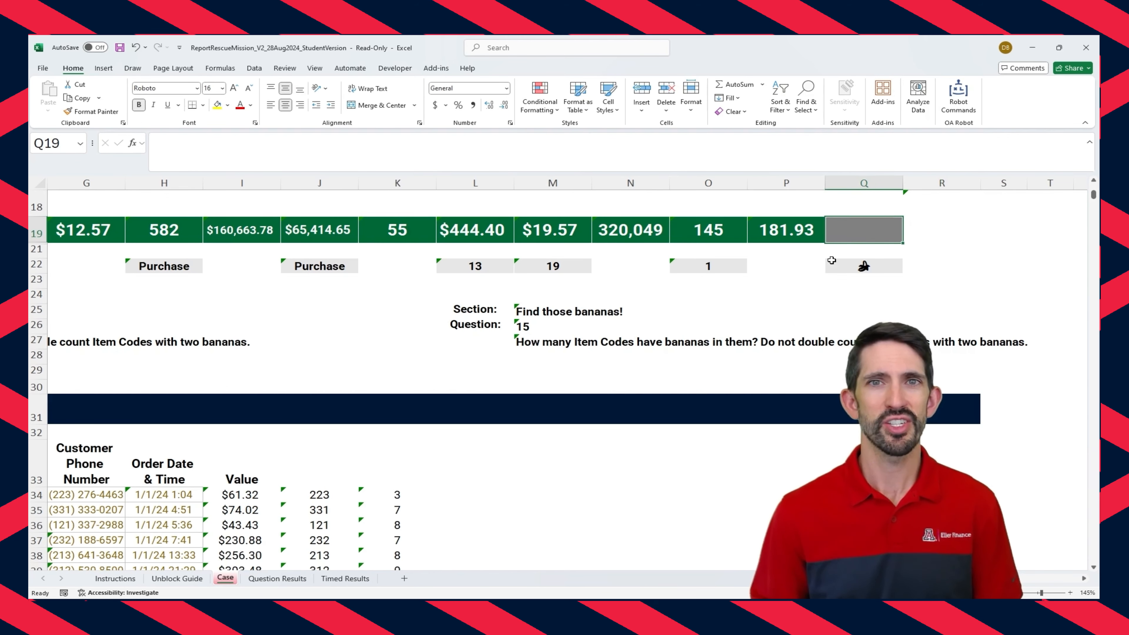
scroll(833, 260, up, 1)
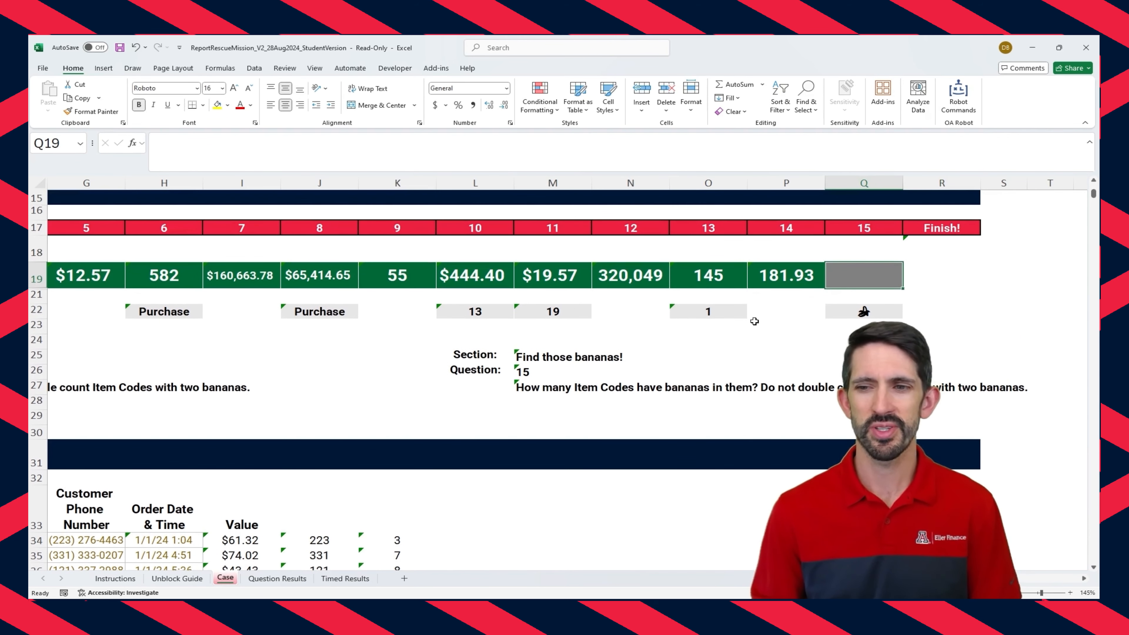
scroll(679, 413, down, 2)
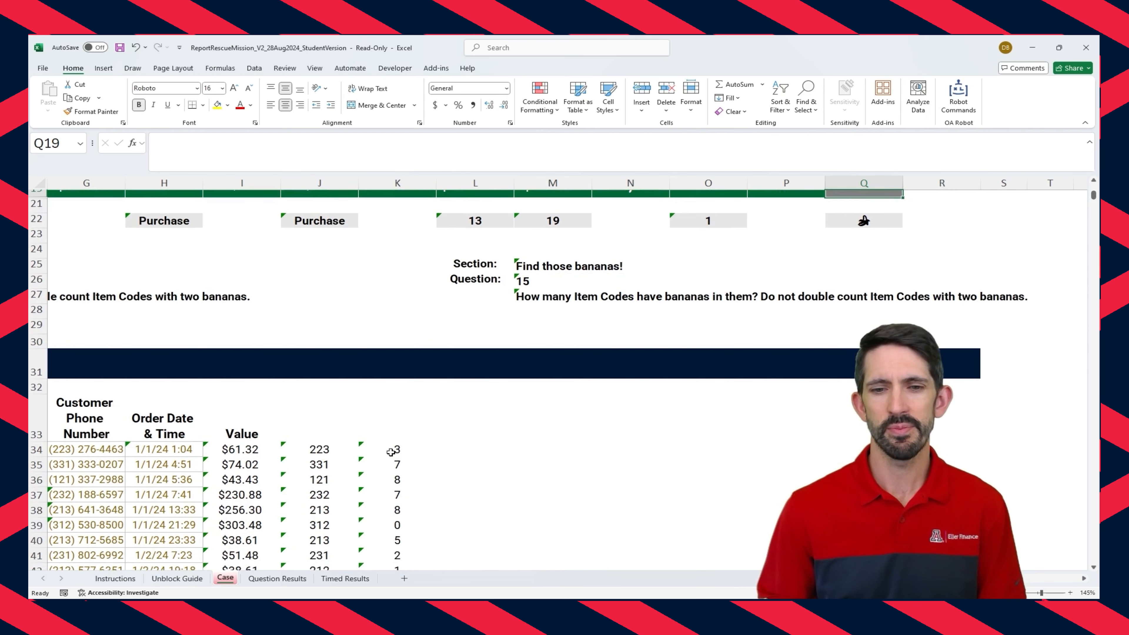
click(391, 455)
key(ctrl+Left)
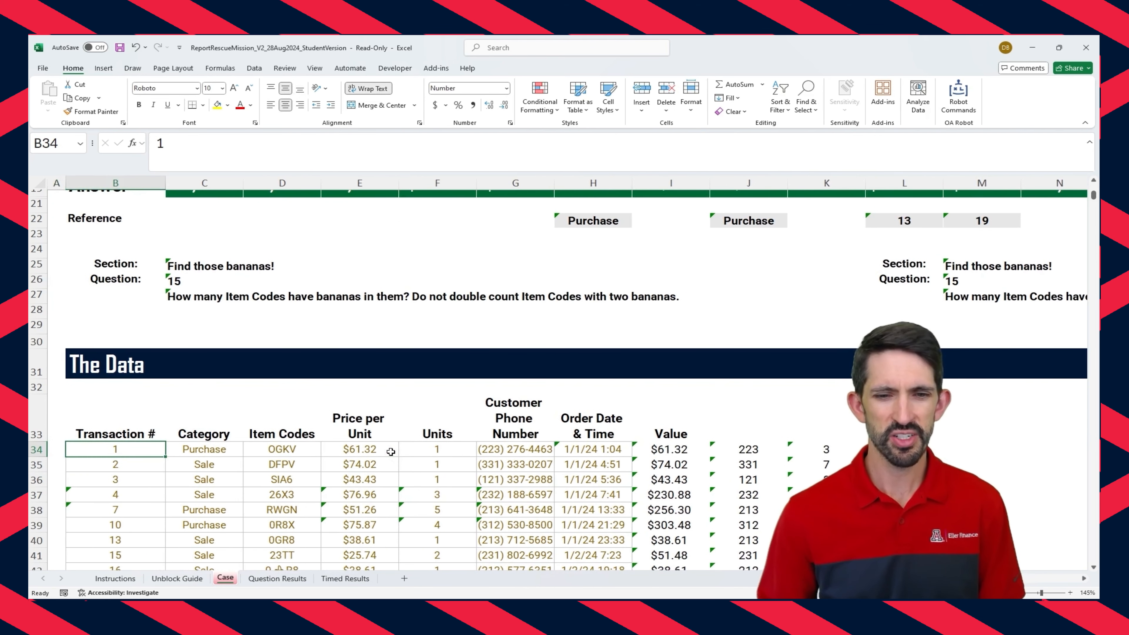
scroll(383, 462, down, 2)
click(282, 478)
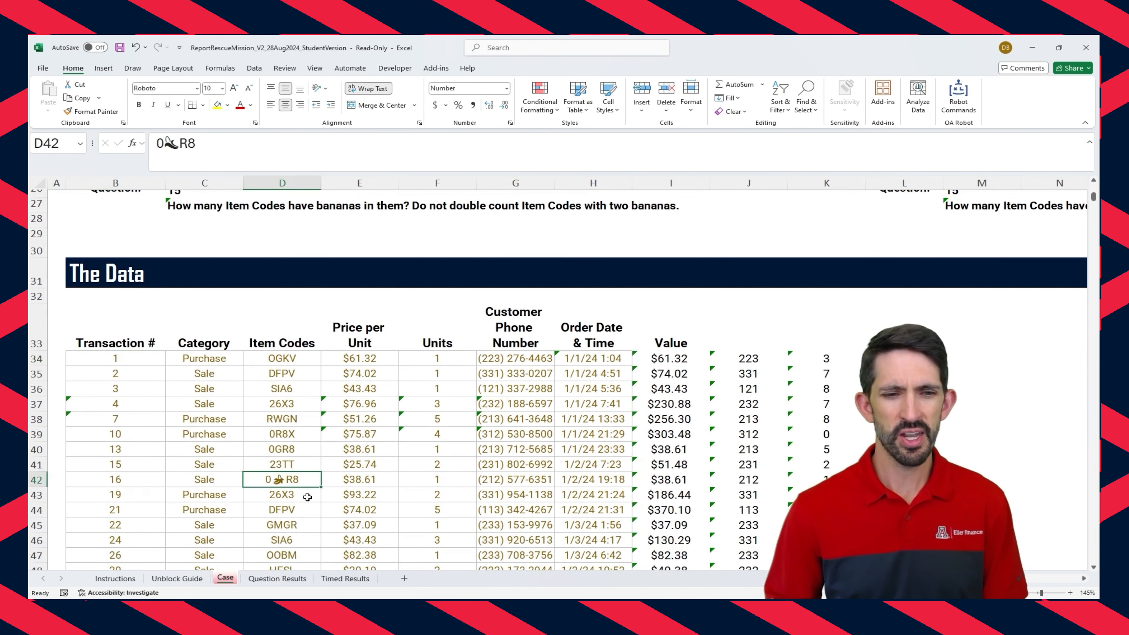
click(116, 479)
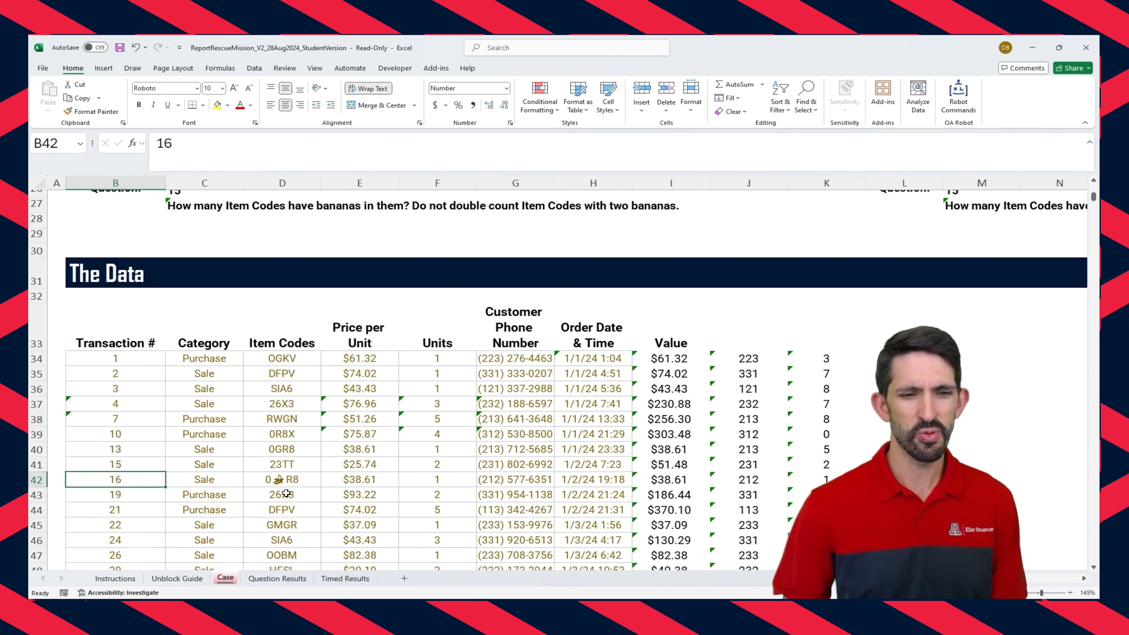
click(303, 479)
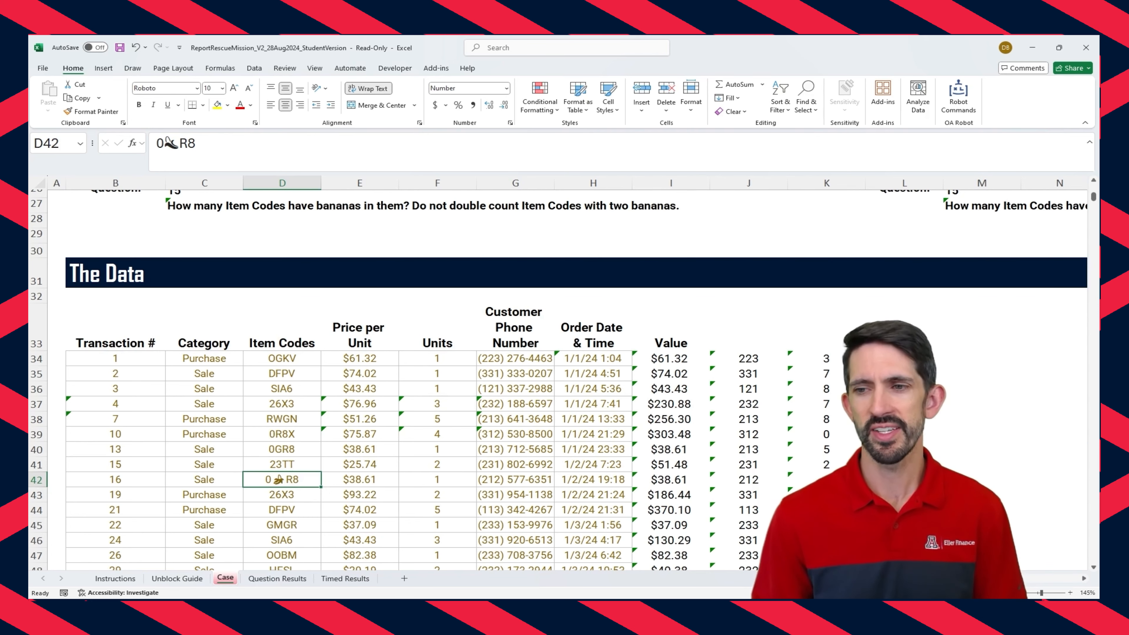
Step: Locate the banana's position within every item code by entering =FIND($Q$22,Item_Codes) in helper cell L34
click(904, 357)
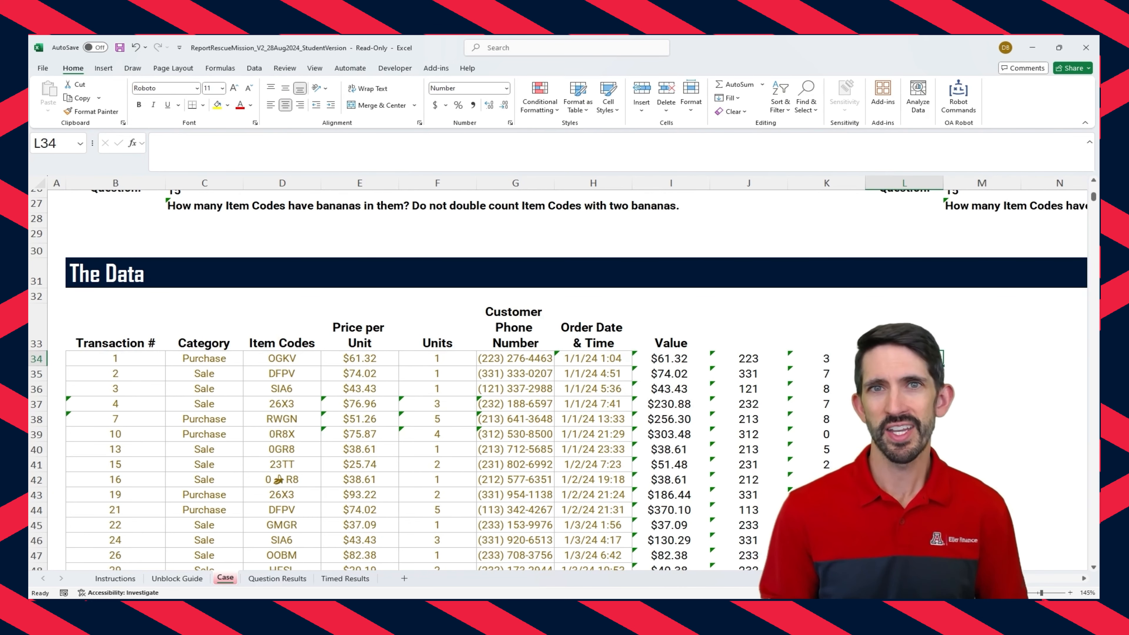
text(=)
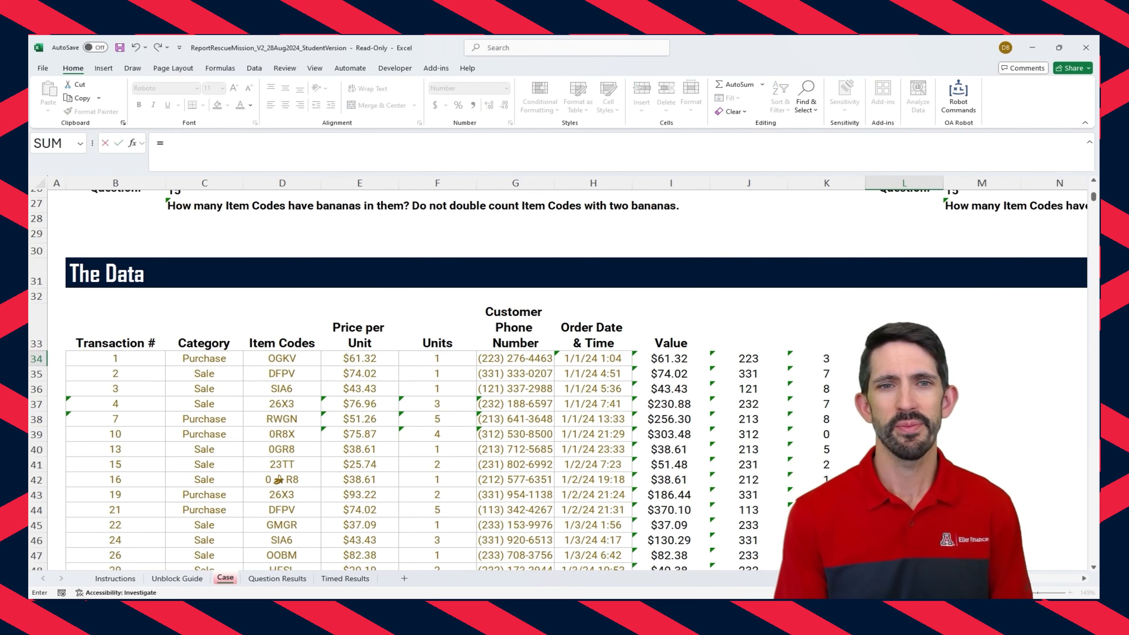
text(find()
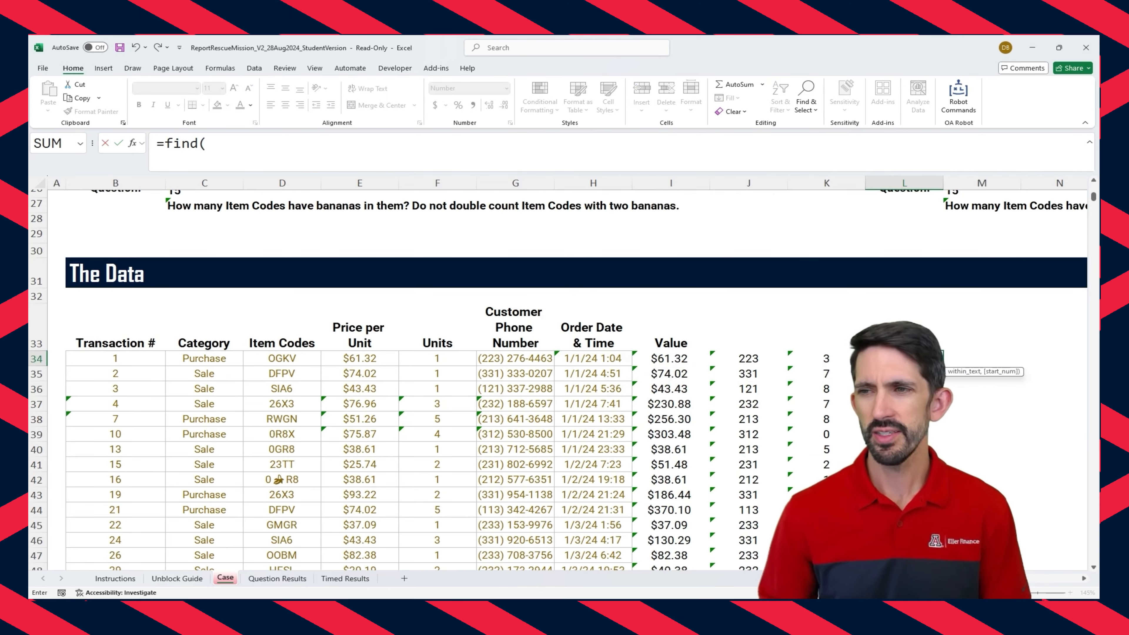
scroll(1006, 383, up, 3)
drag(1036, 266, 1037, 267)
key(F4)
text(,)
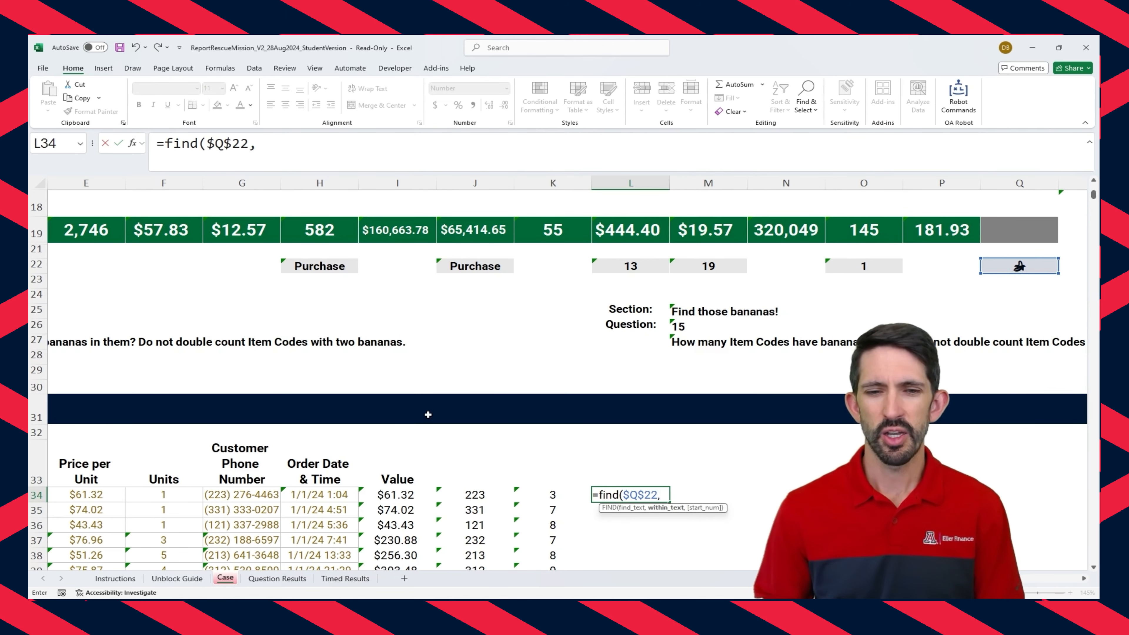
text(i)
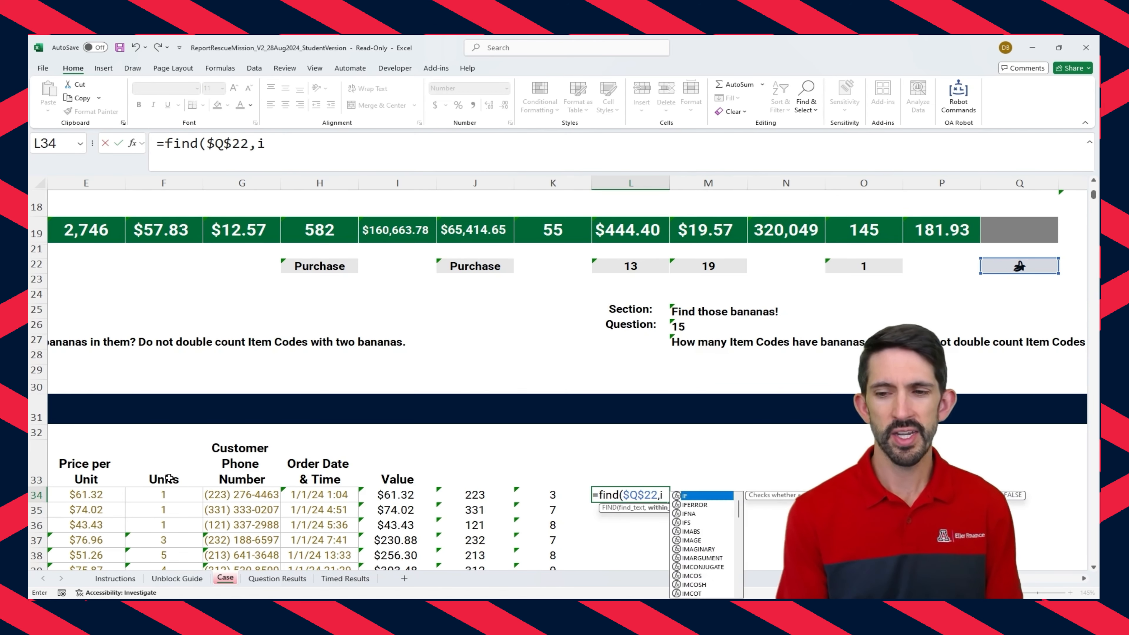
text(tem)
key(Tab)
text())
key(Return)
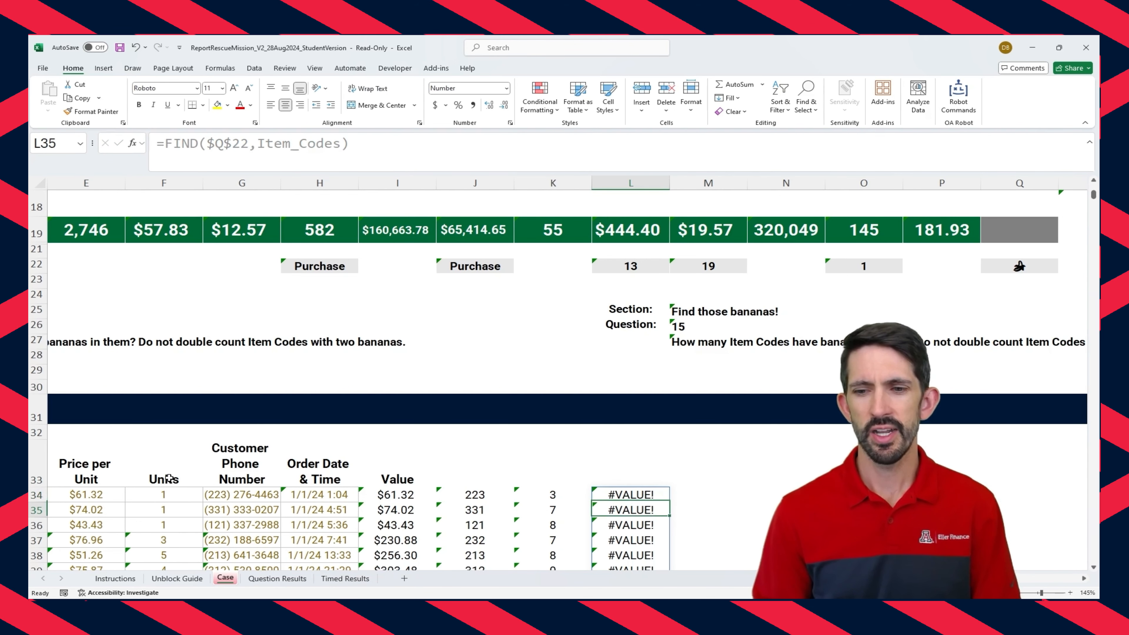
Step: Compare the FIND results in column L with the banana item code in row 42
scroll(244, 483, down, 3)
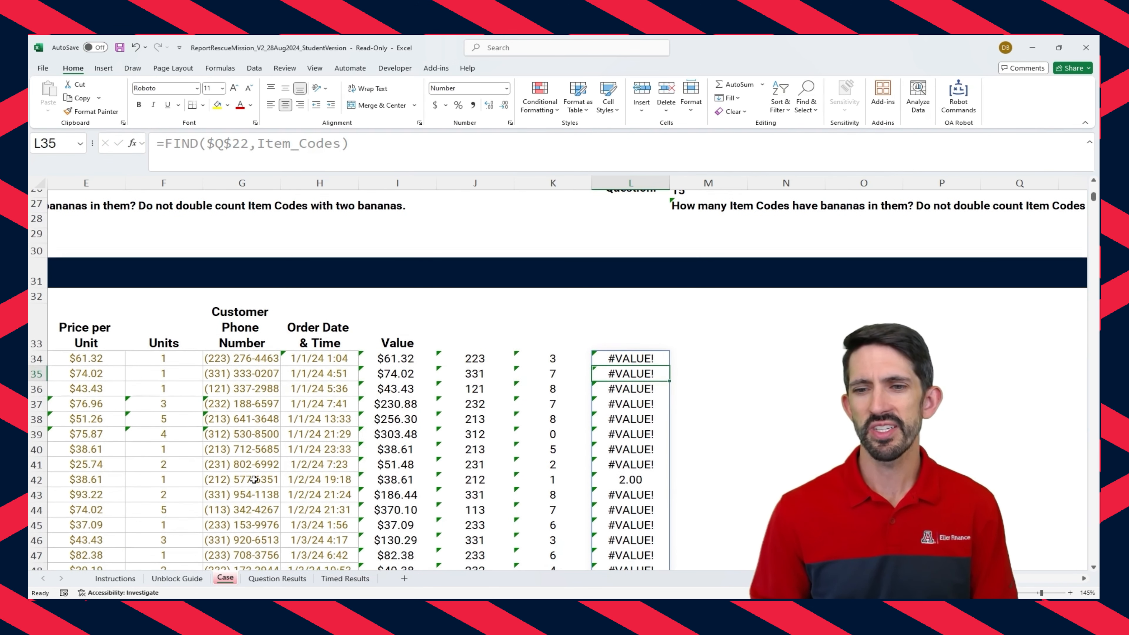
scroll(254, 480, down, 1)
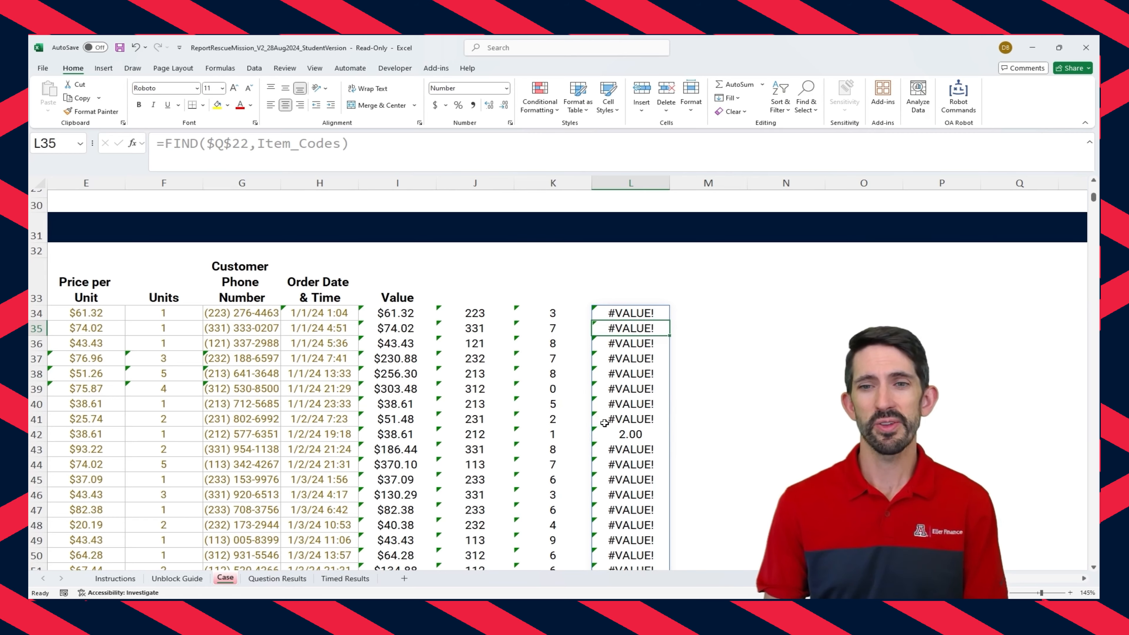
click(646, 435)
key(Left)
key(Left)
key(Left)
key(Left)
key(Left)
key(Left)
key(Left)
key(Left)
key(Left)
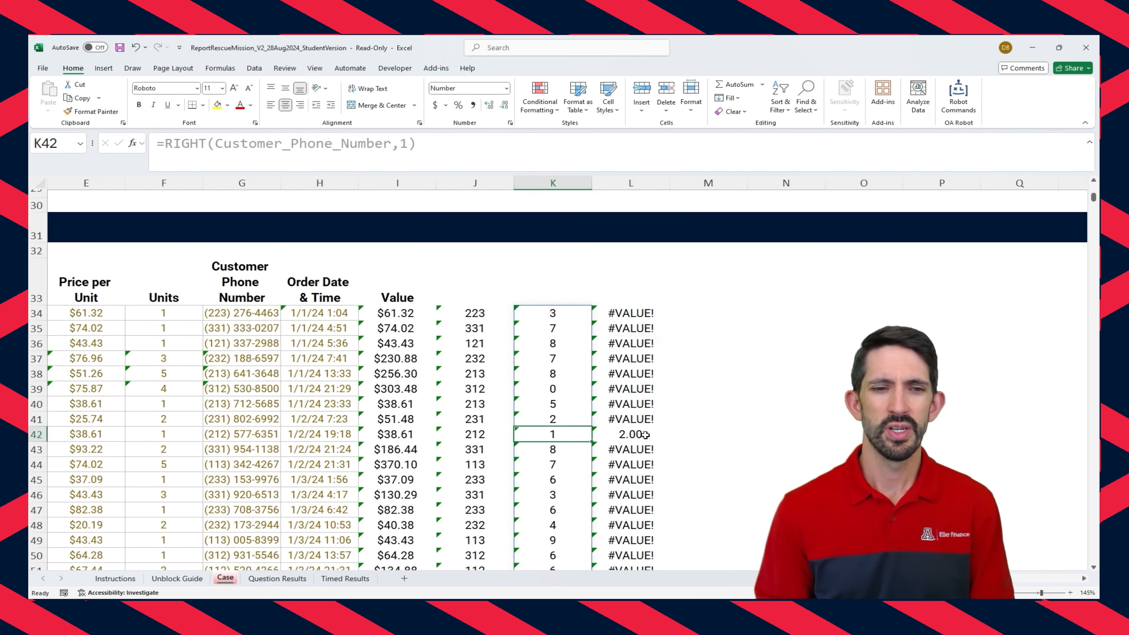
key(Right)
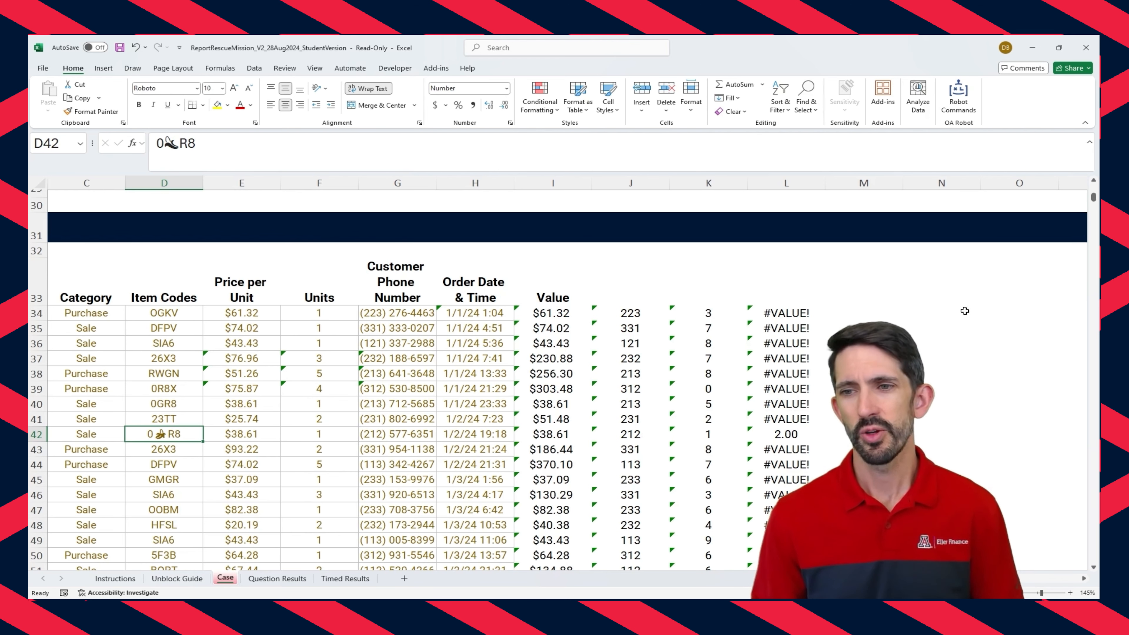
Step: Wrap the L34 formula in IFERROR so errors return blank text, giving =IFERROR(FIND($Q$22,Item_Codes),"")
click(768, 316)
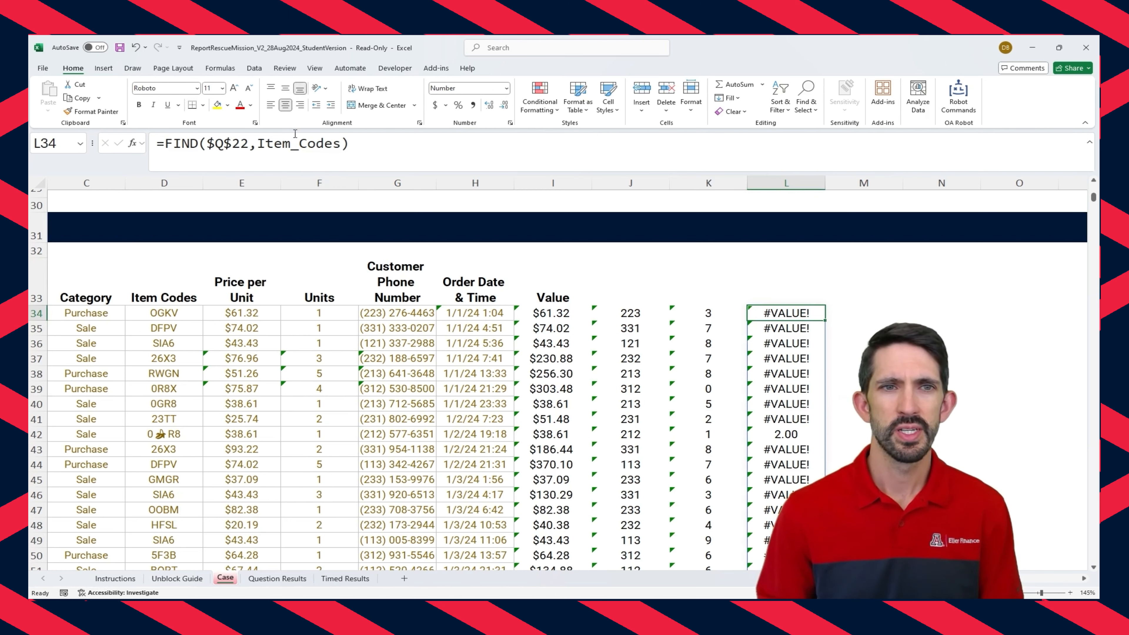
click(165, 144)
text(iferror()
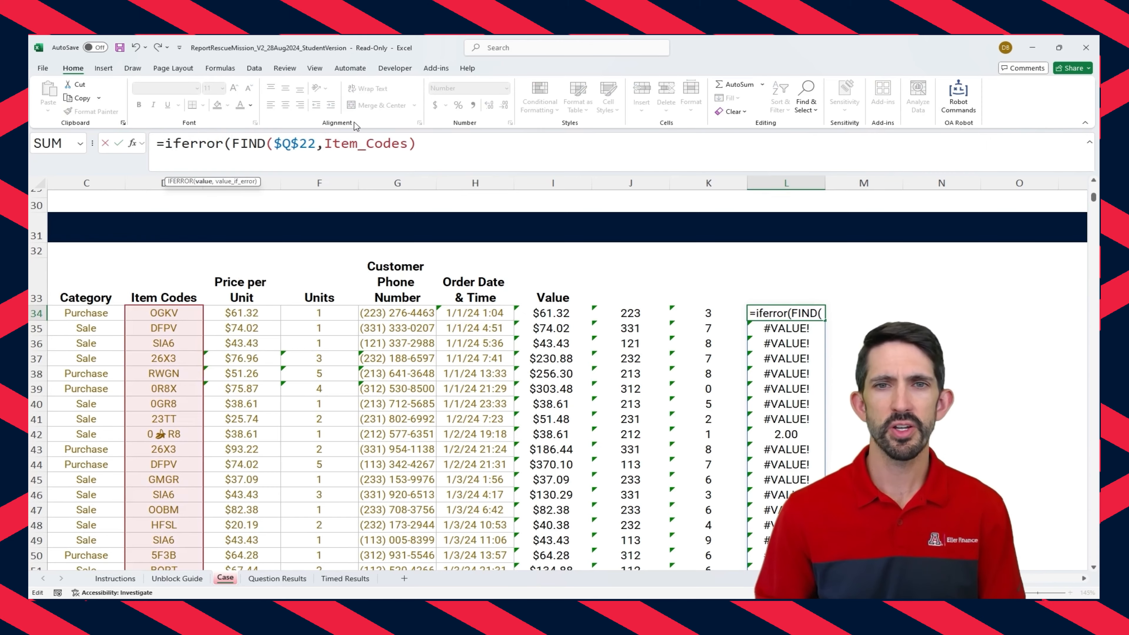
click(460, 145)
text(,0))
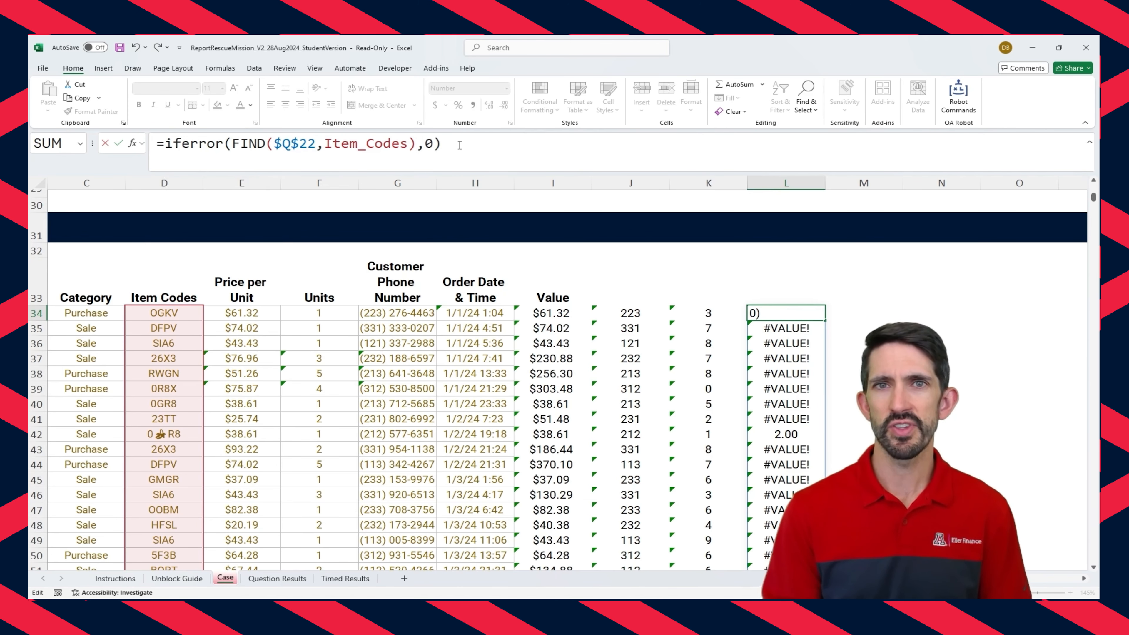
key(BackSpace)
key(BackSpace)
text(""))
key(ctrl+Return)
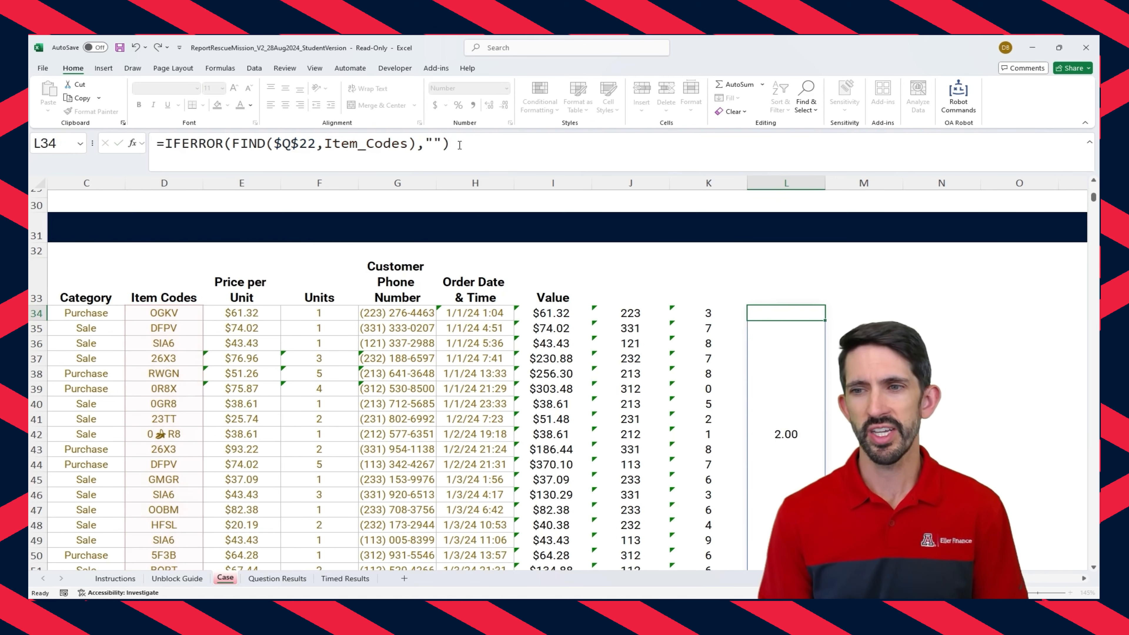
Step: Answer question 15 in Q19 by counting the item codes with bananas using =COUNT(L34#), and dismiss the first congratulations message
key(Right)
key(Right)
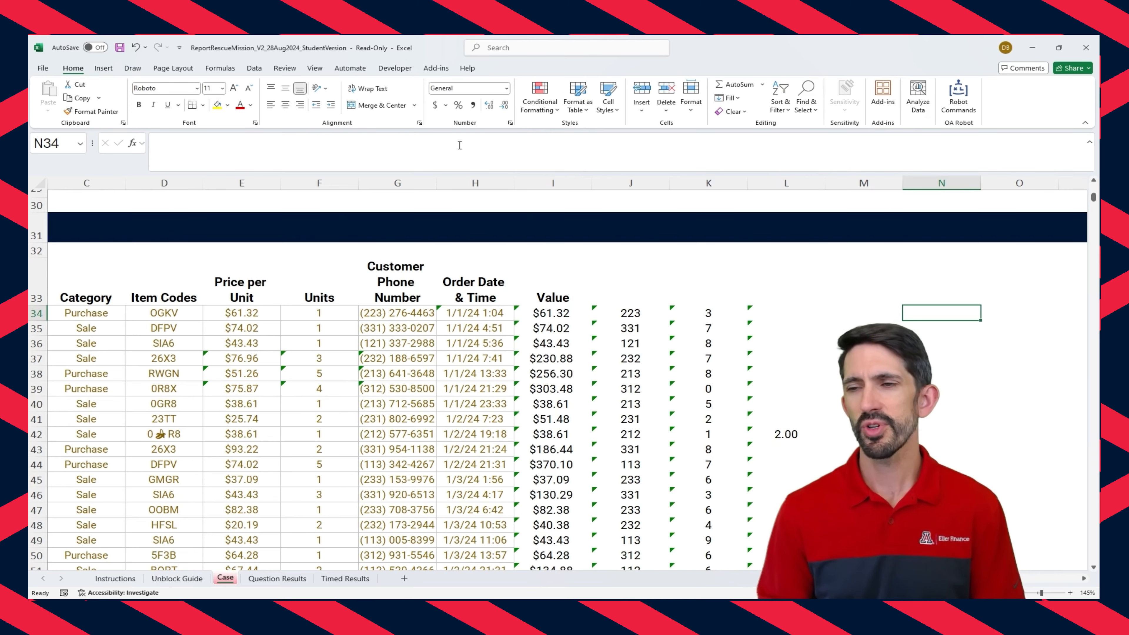
key(ctrl+Up)
key(Right)
key(Right)
key(Right)
key(Right)
key(Left)
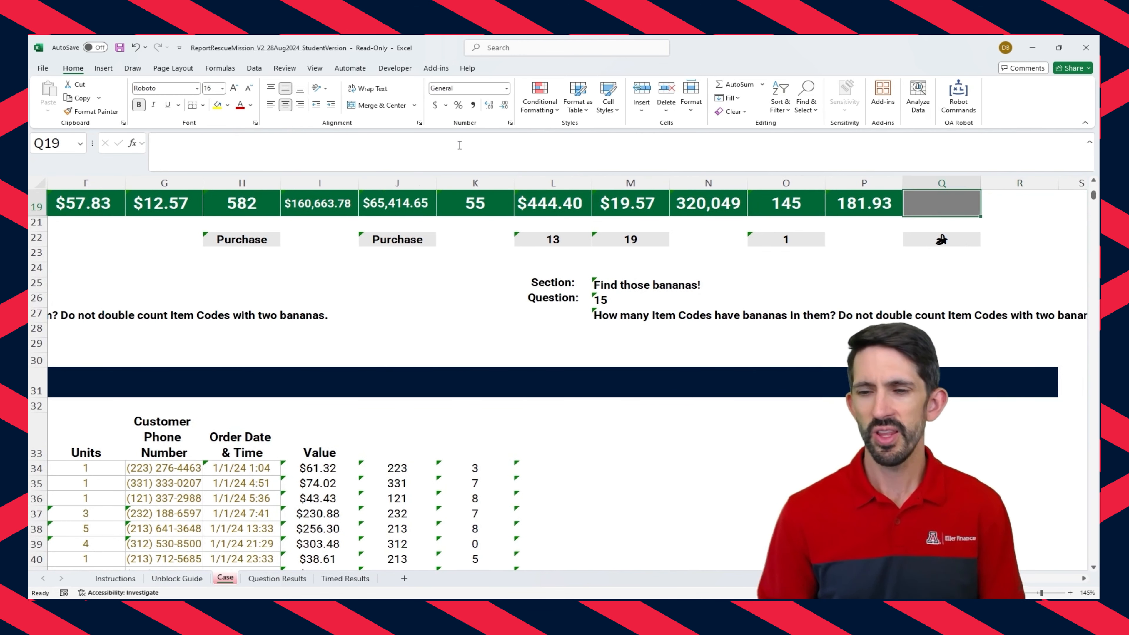
text(=count()
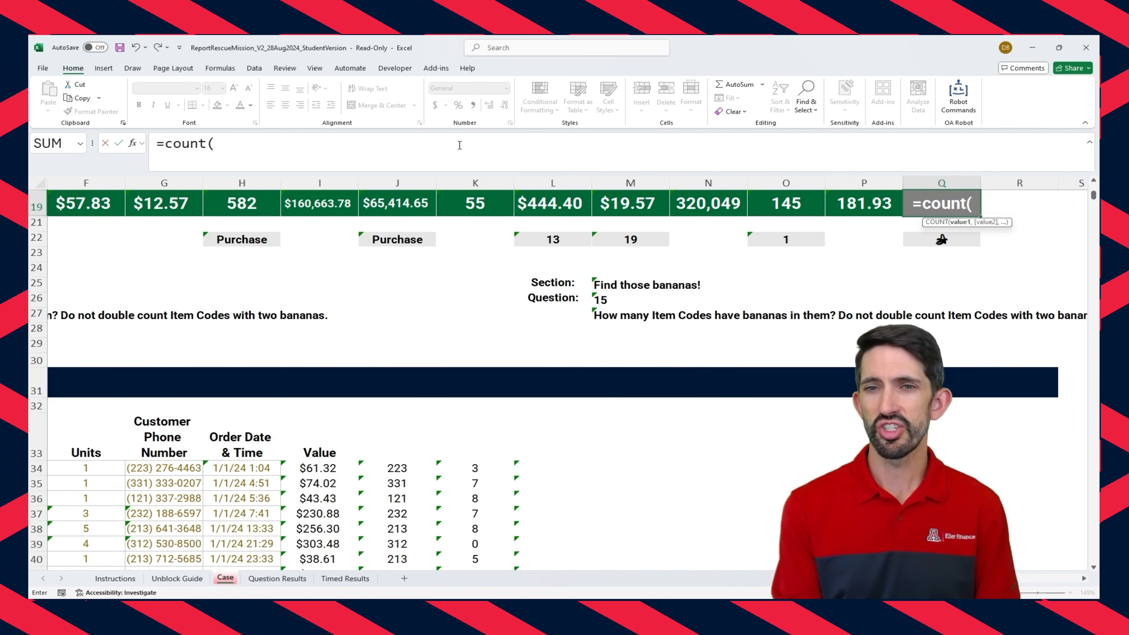
text(l34#)
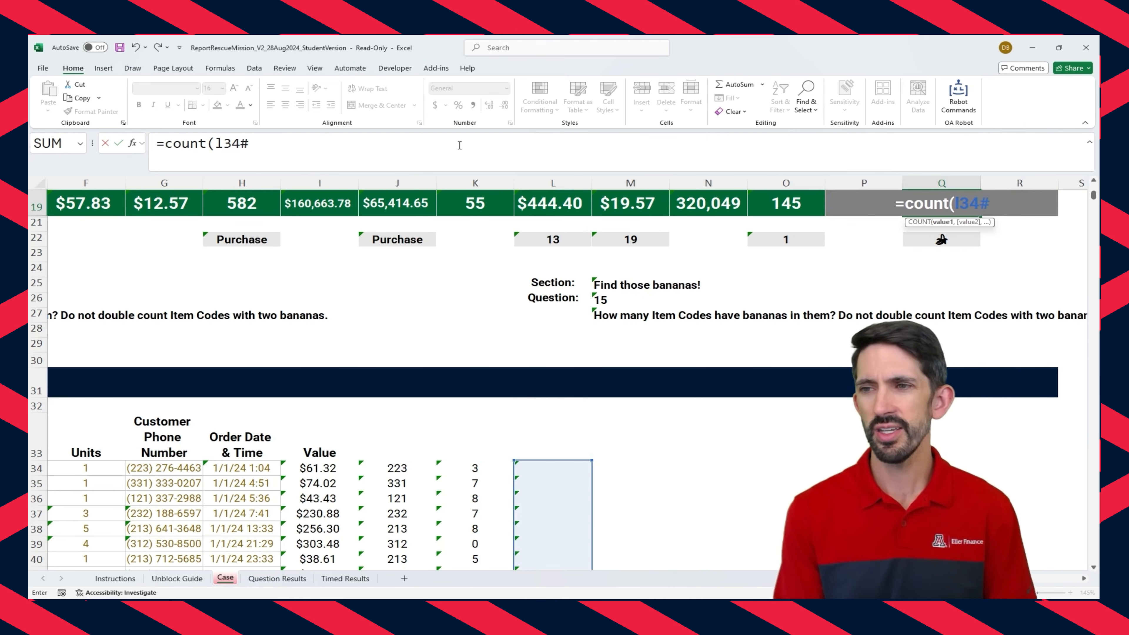
text())
key(Return)
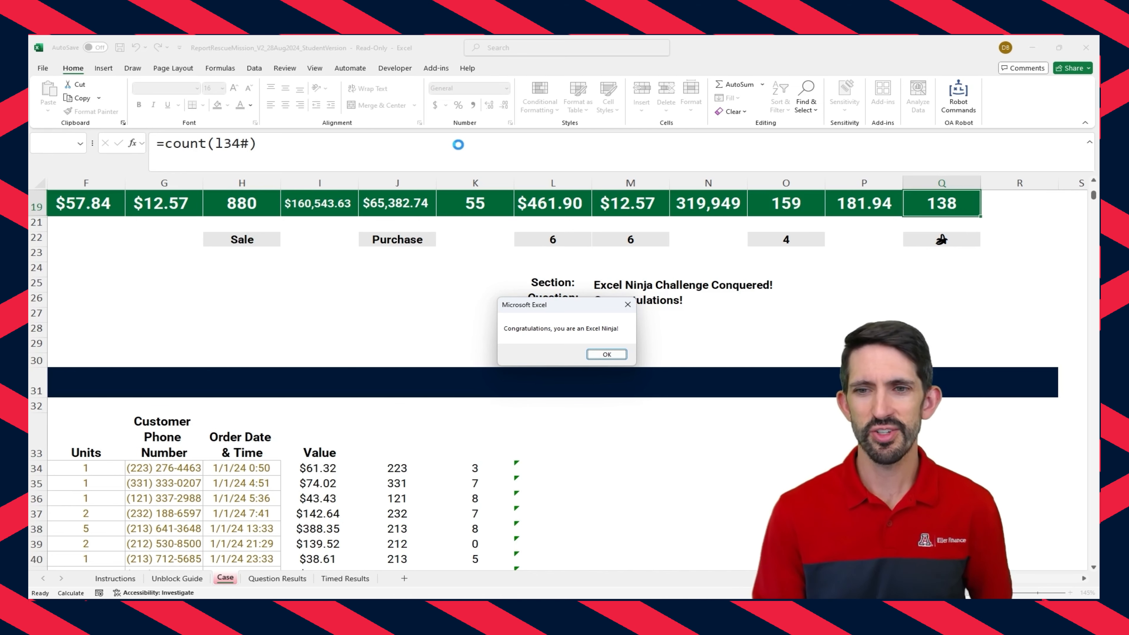
key(Return)
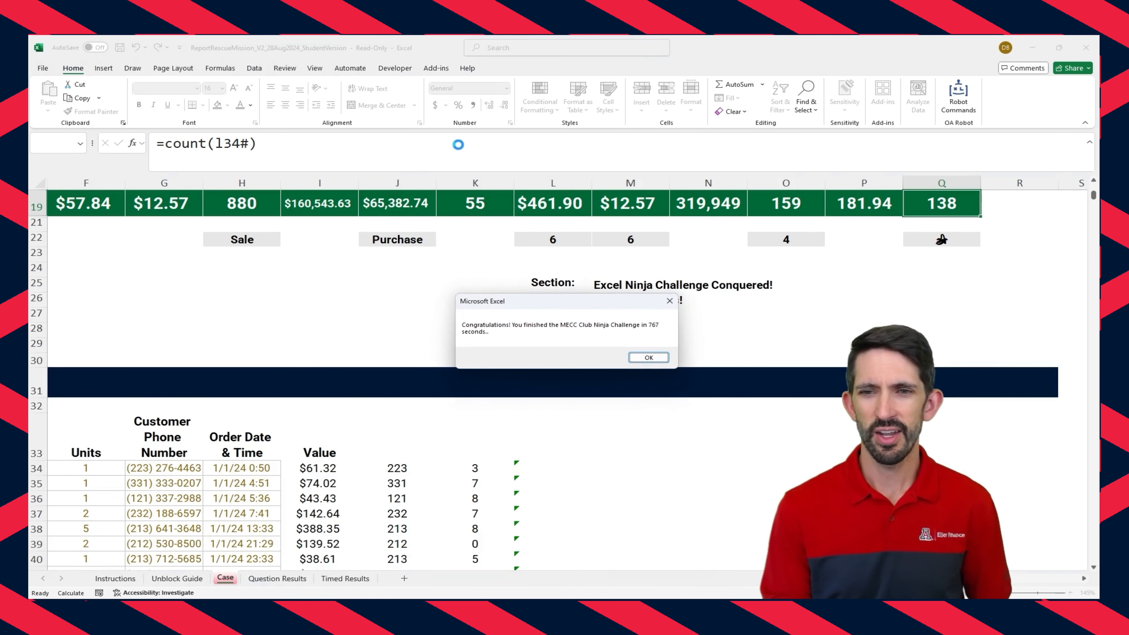